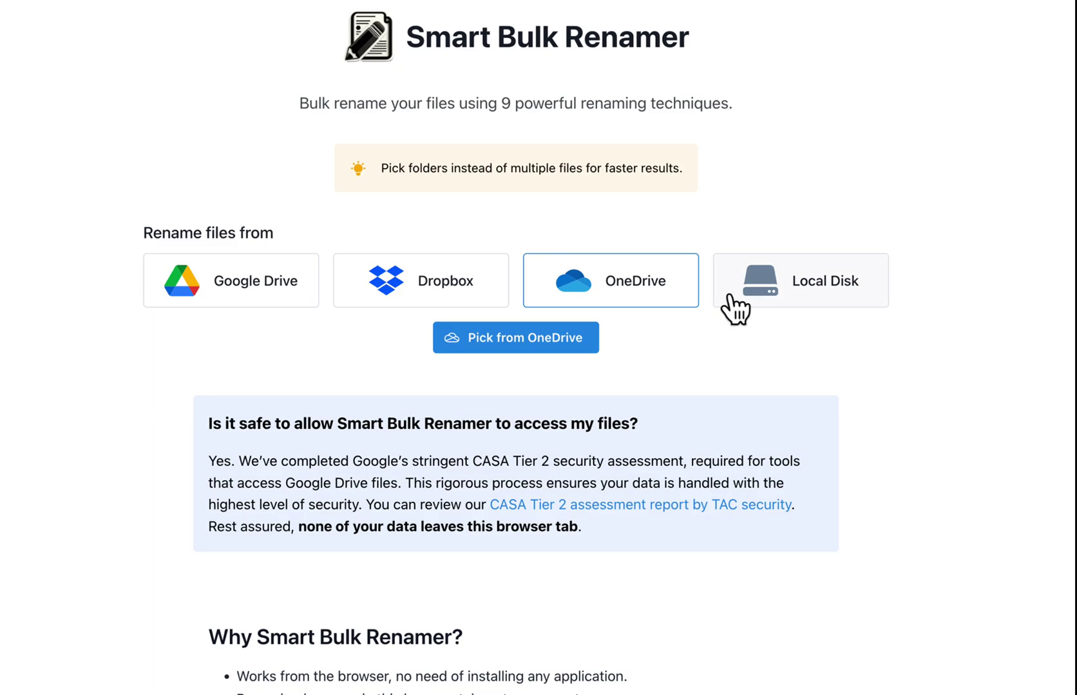
Choose Local Disk as the file source and load the My Wedding folder.
left_click(724, 300)
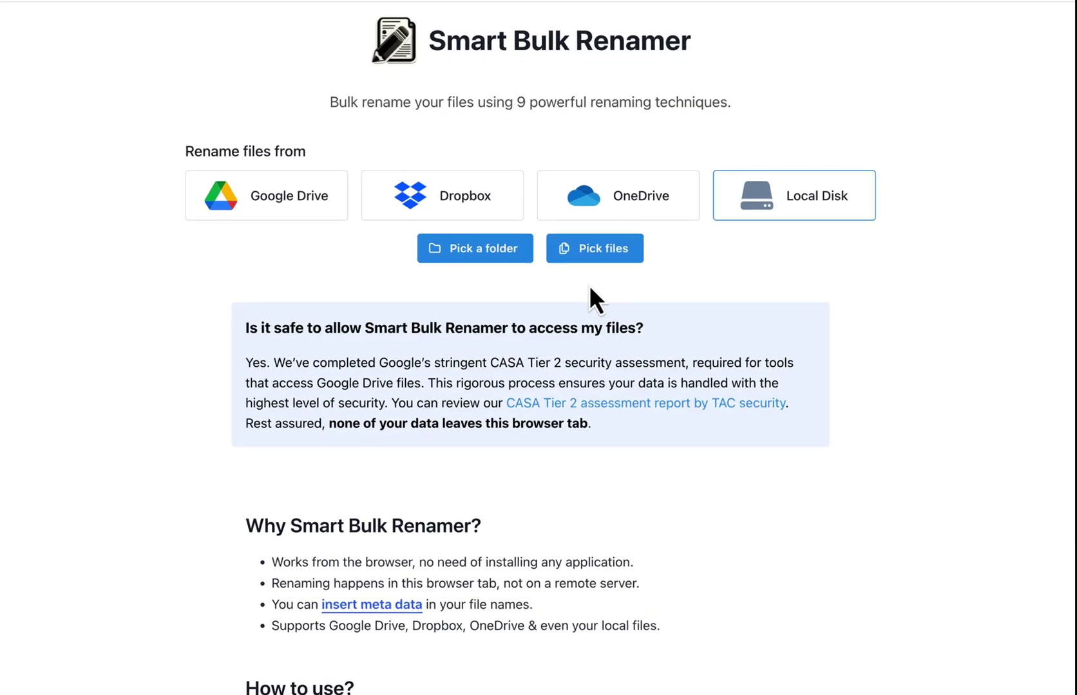
left_click(492, 250)
key("Return")
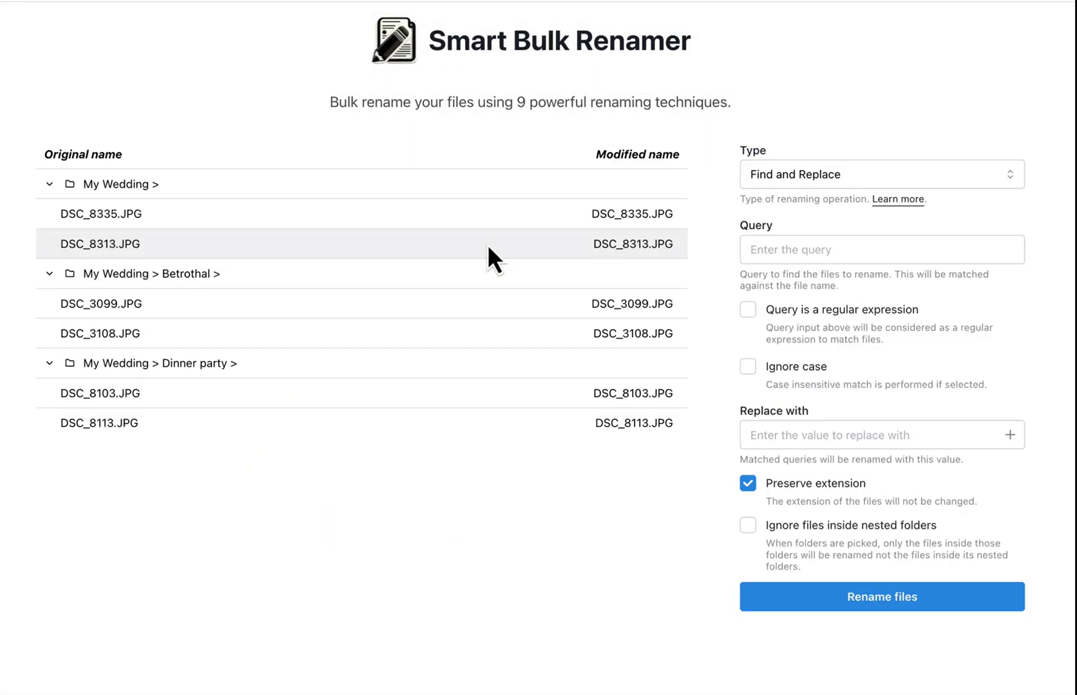
Find DSC_ in the file names, replace it with wedding_, and rename the Local Disk files.
left_click(839, 244)
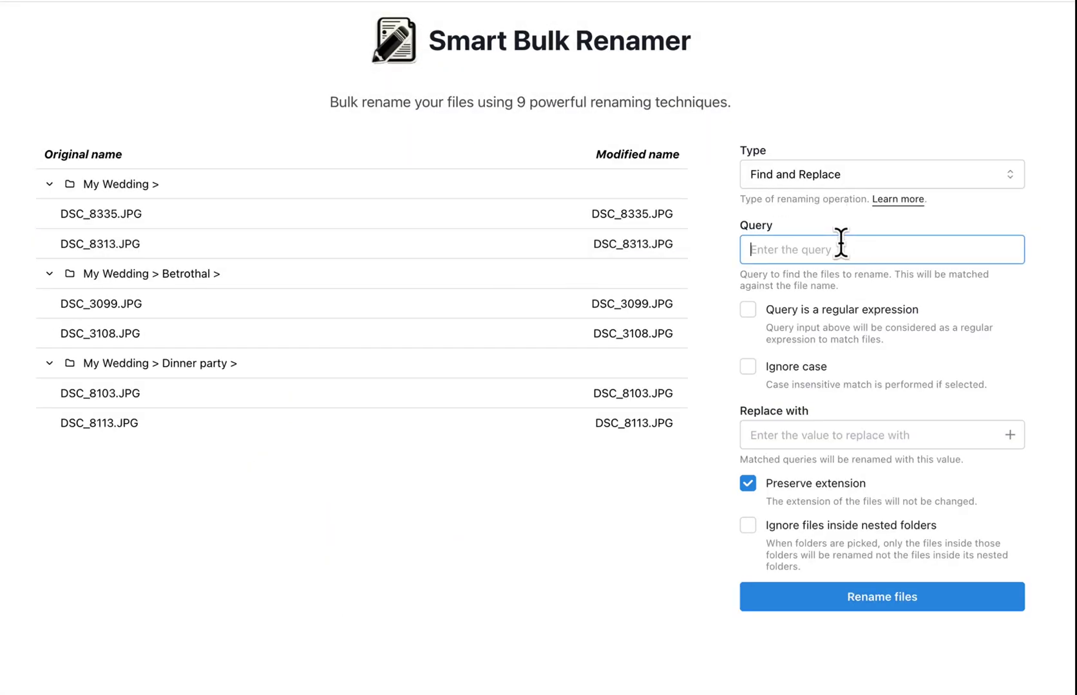
type("DSC_")
key("Tab")
type("wedding_")
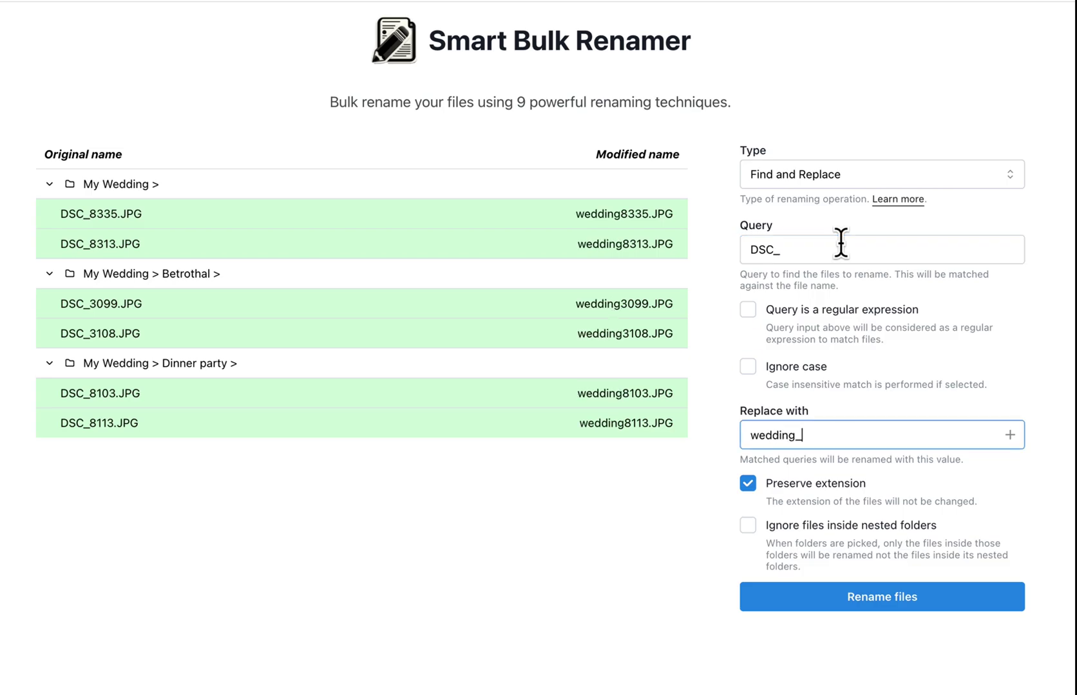
left_click(918, 597)
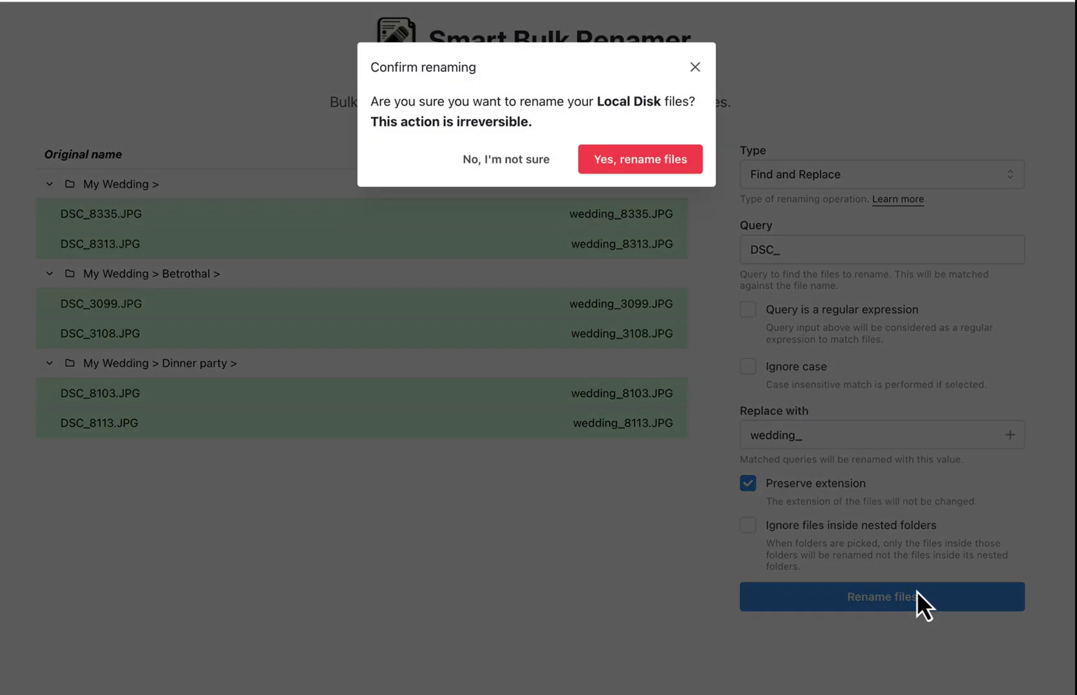
left_click(657, 163)
left_click(654, 86)
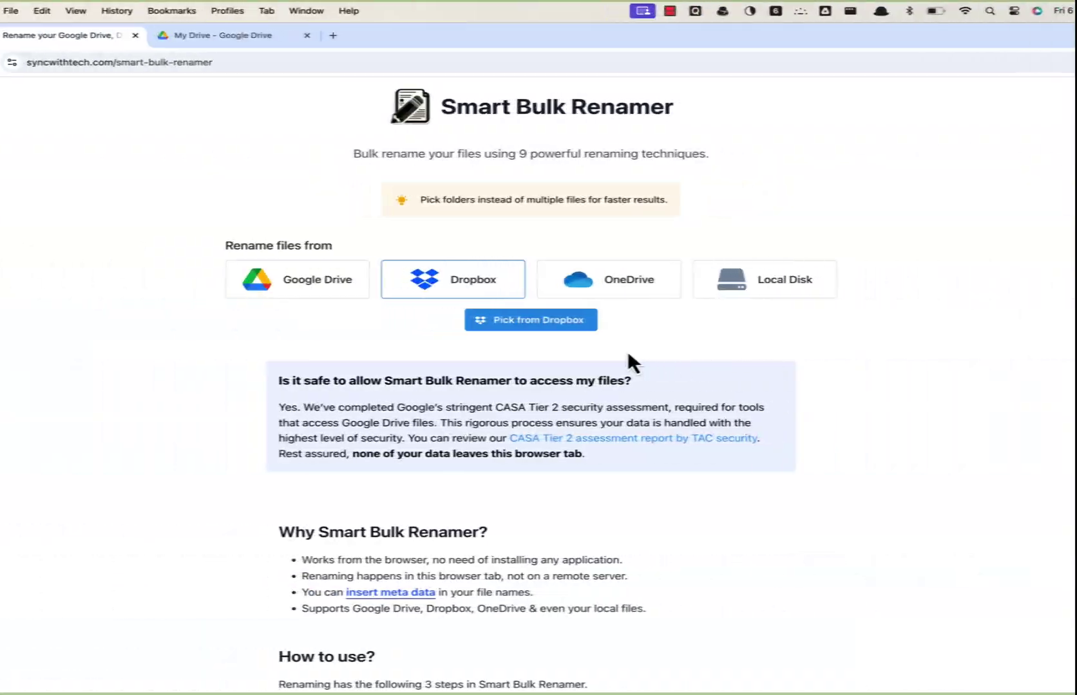
In the Dropbox chooser, select all files inside 1000 files, then return to the root and select the 1000 files folder itself.
left_click(570, 320)
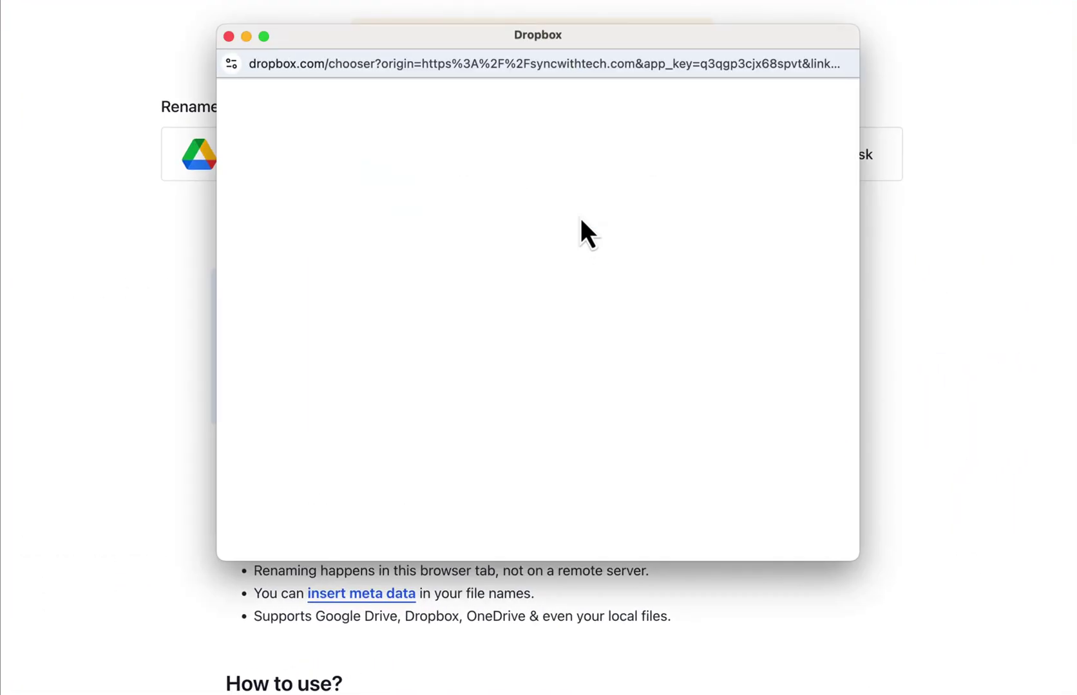
left_click(453, 158)
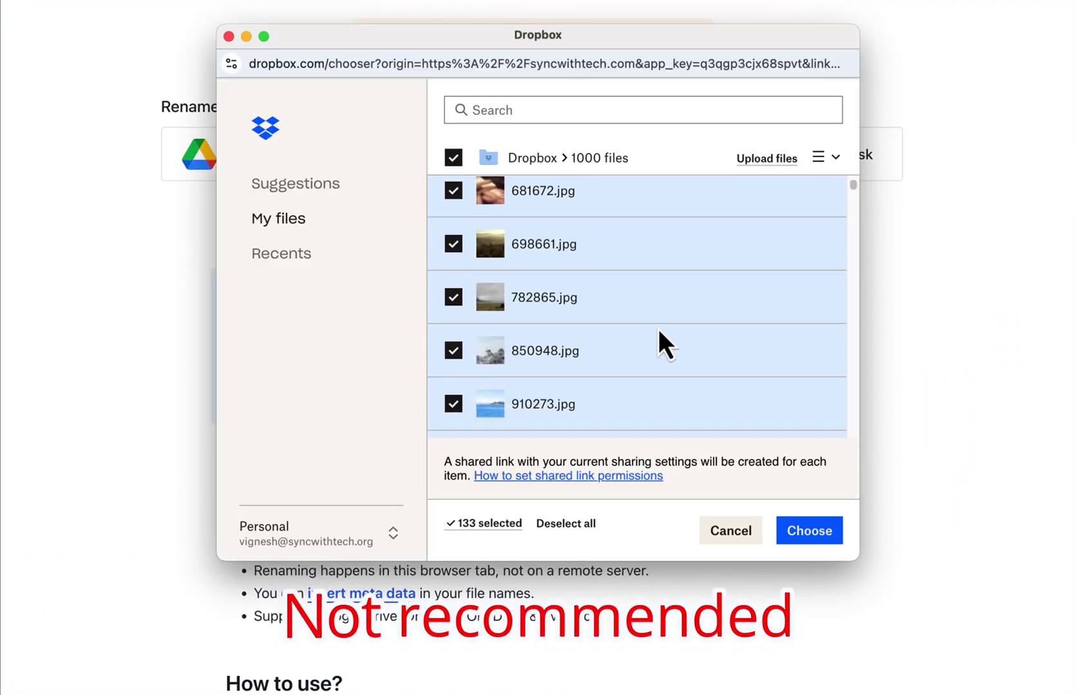
scroll(657, 329, "down", 10)
left_click(532, 158)
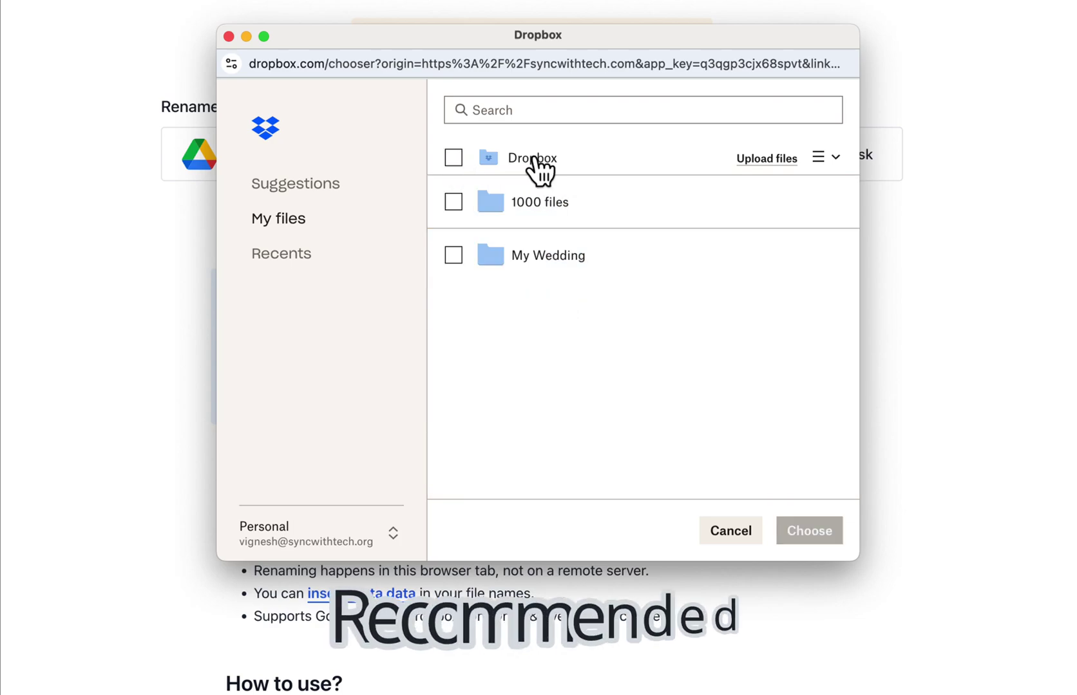
left_click(454, 202)
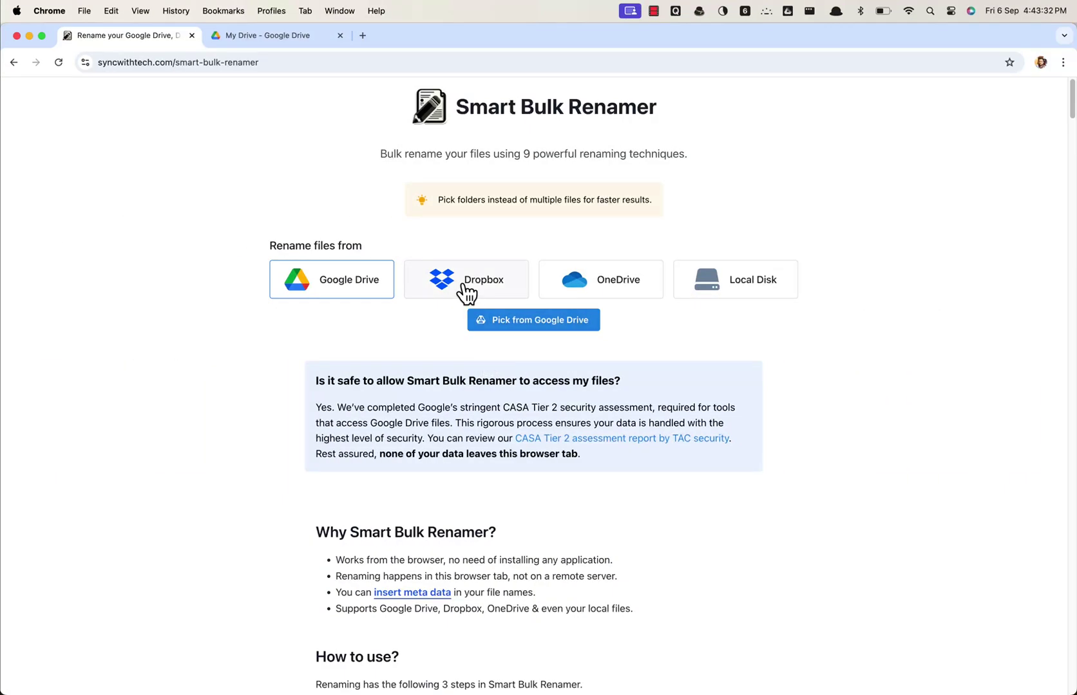
Choose Dropbox as the file source and load the My Wedding folder.
left_click(466, 286)
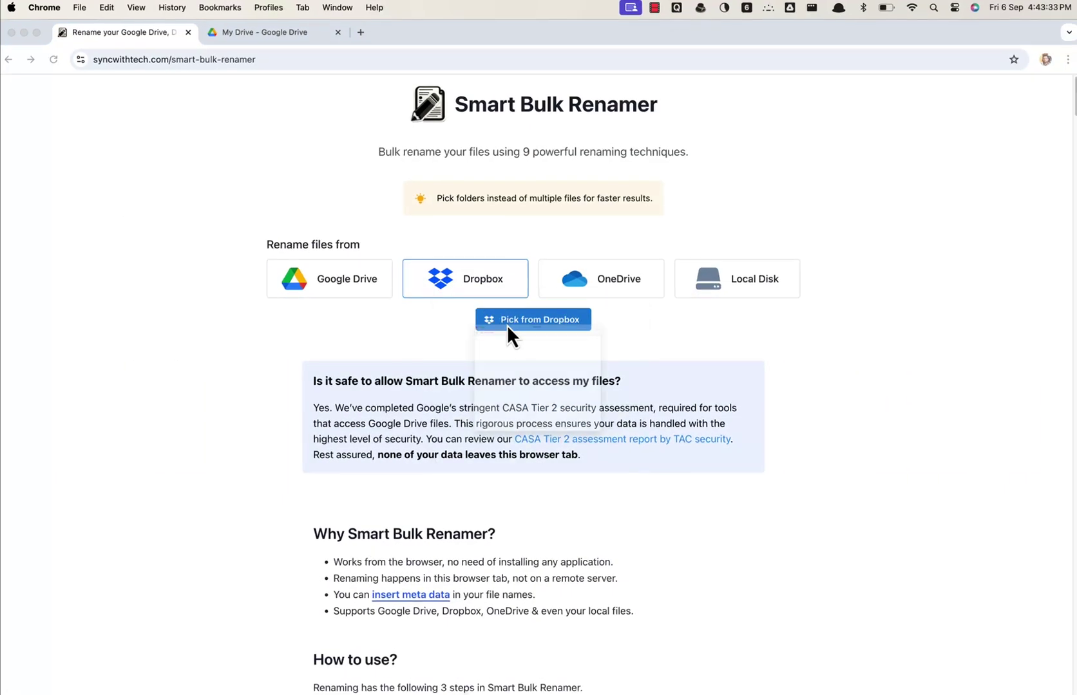
left_click(506, 323)
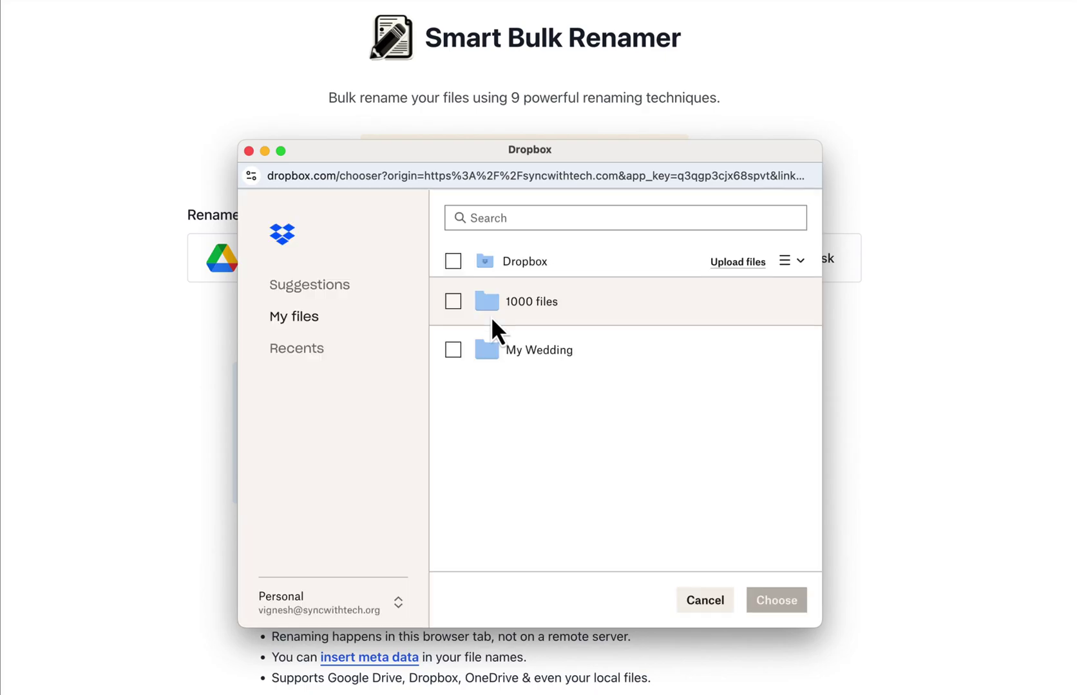
left_click(453, 349)
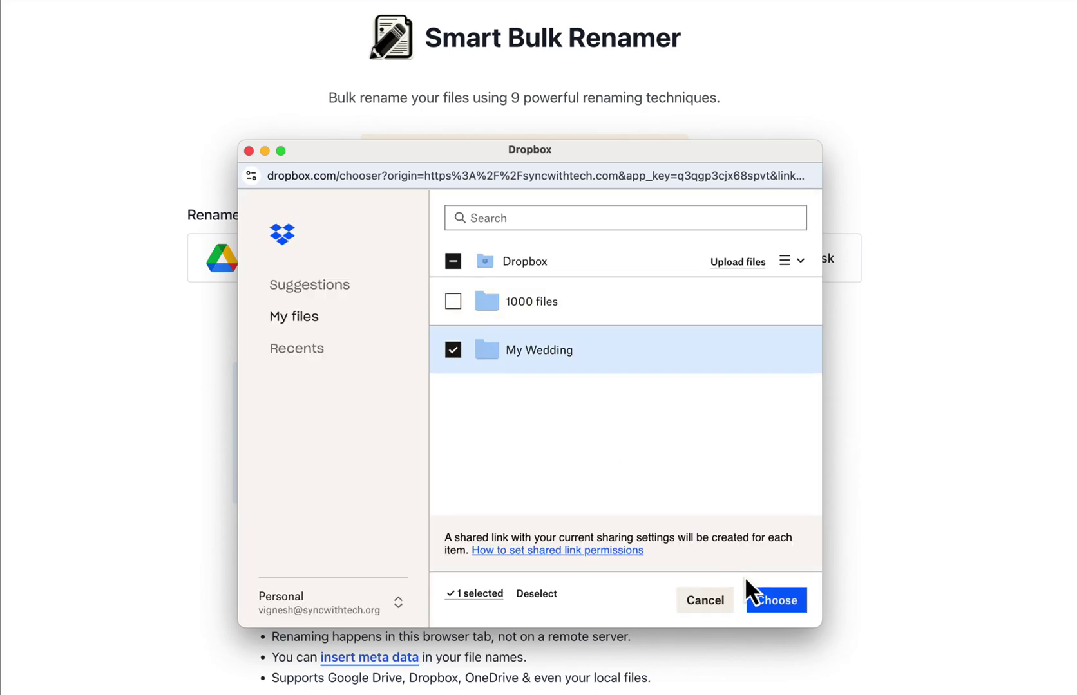
left_click(776, 612)
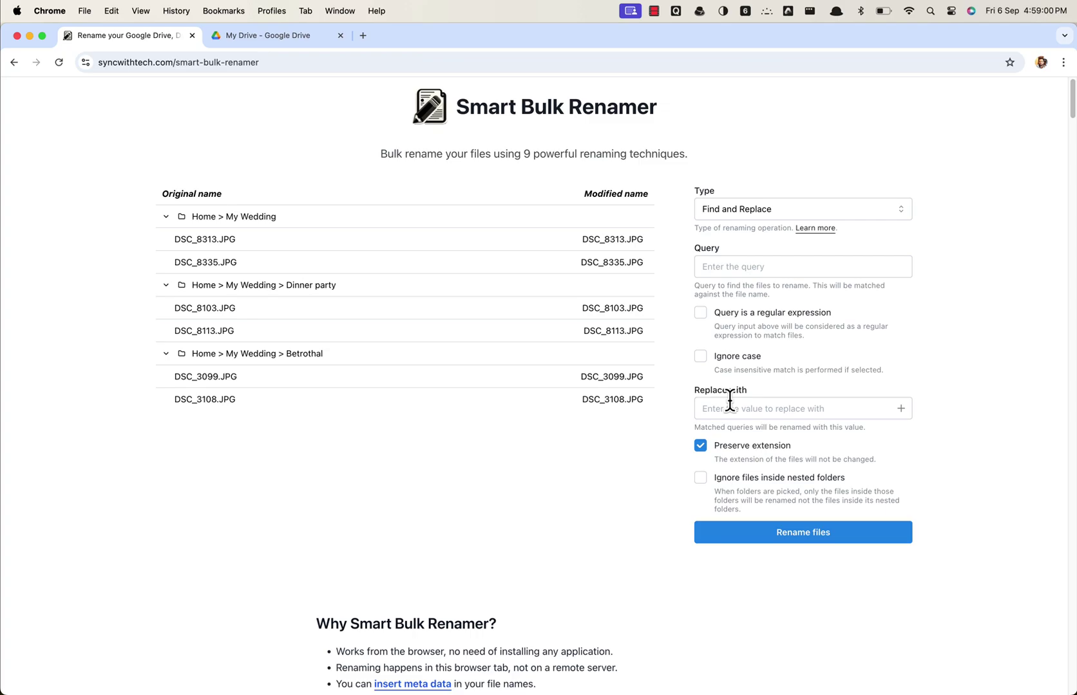
Examine the renaming types and the metadata available for the replacement value, including the formats for Size and Created time.
left_click(805, 212)
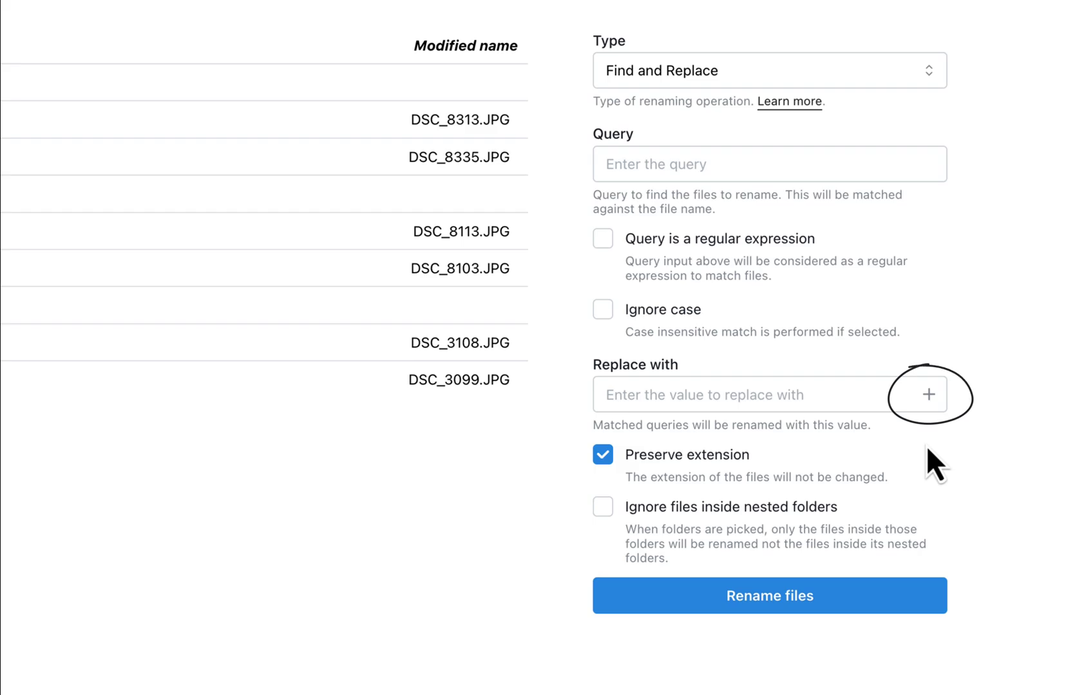
left_click(928, 395)
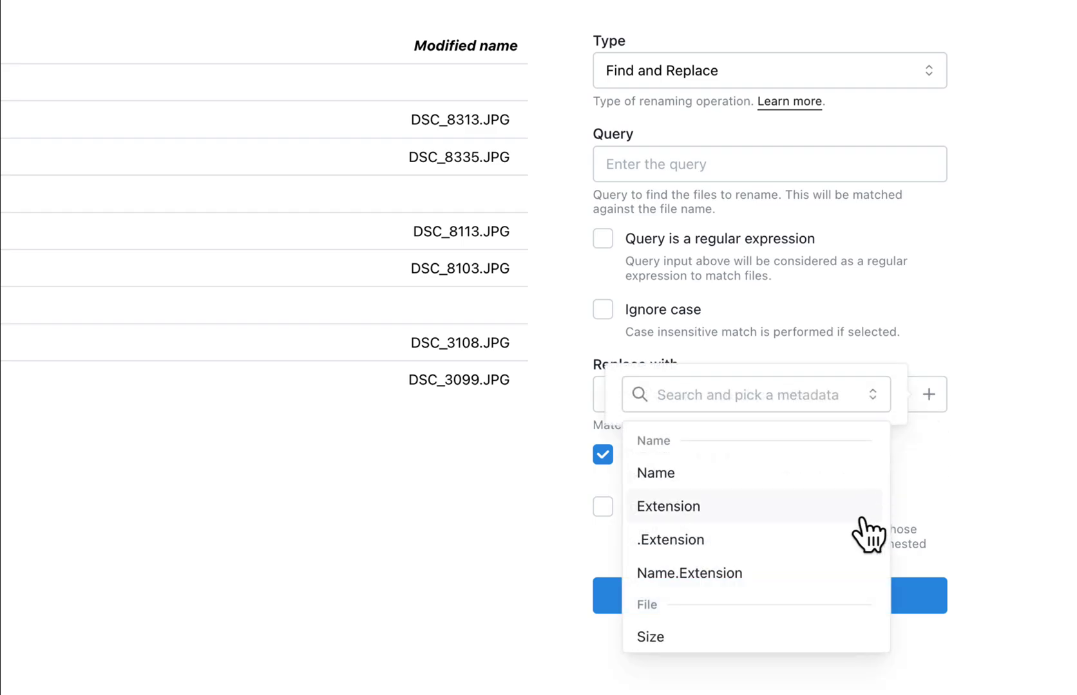
scroll(853, 548, "down", 1)
scroll(854, 547, "down", 6)
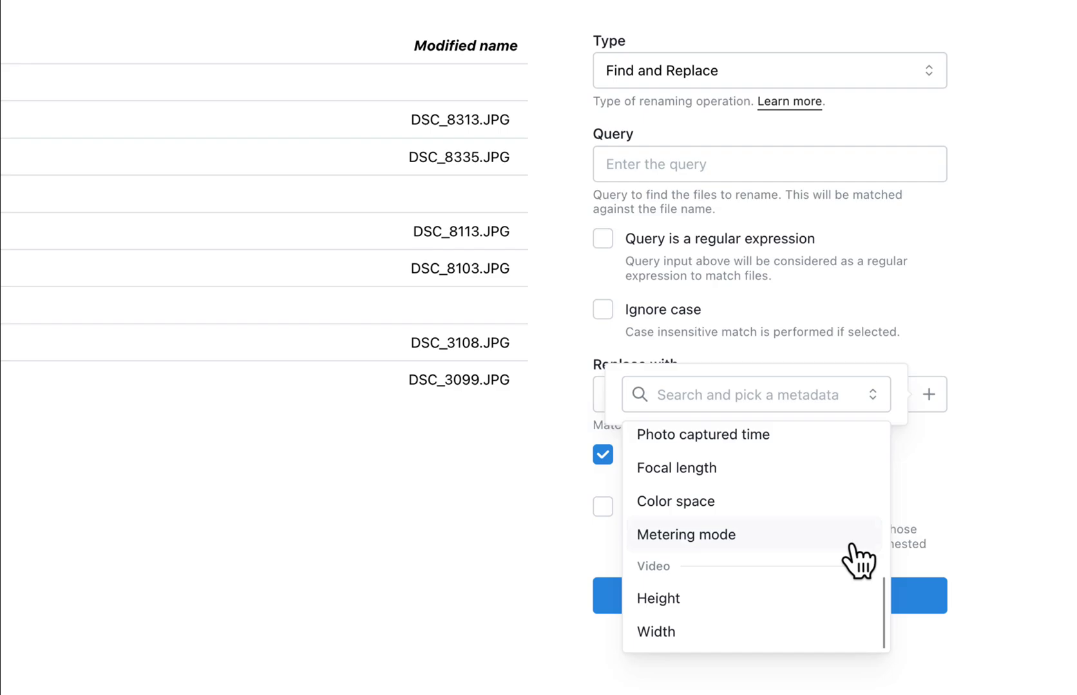
scroll(854, 548, "up", 5)
scroll(851, 545, "up", 3)
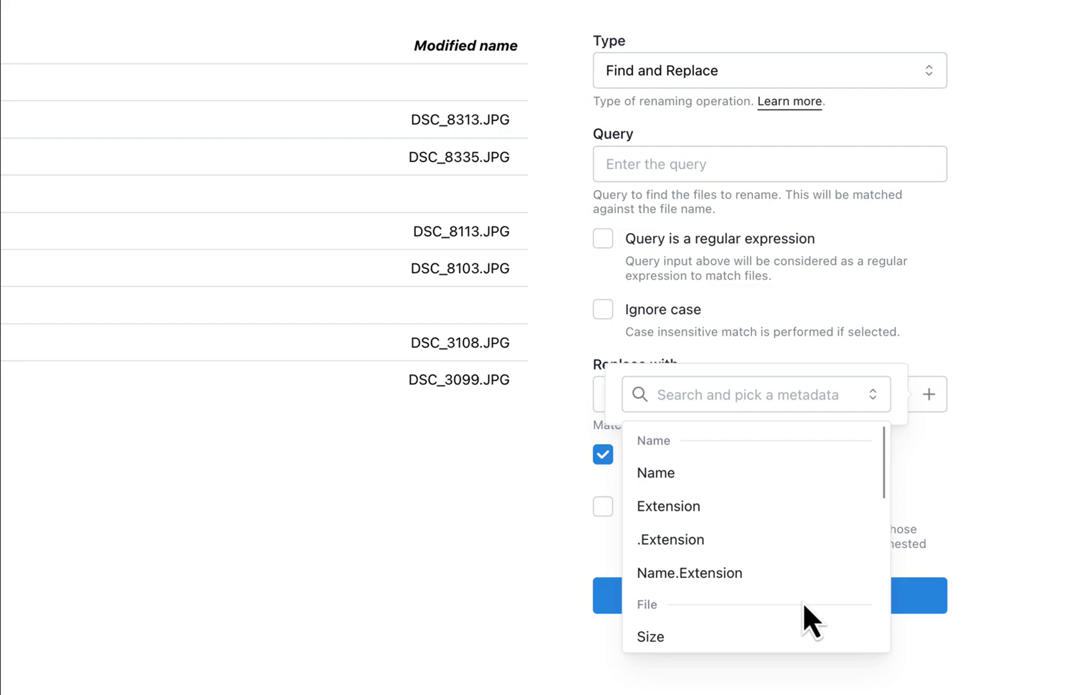
left_click(782, 631)
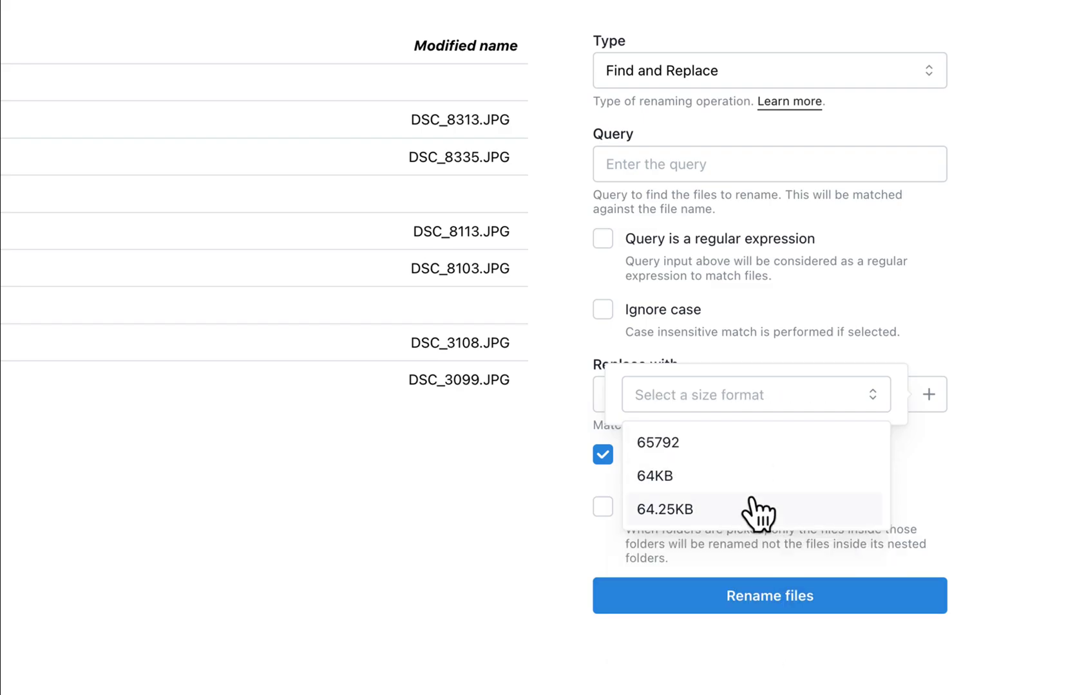
left_click(870, 396)
scroll(813, 553, "down", 3)
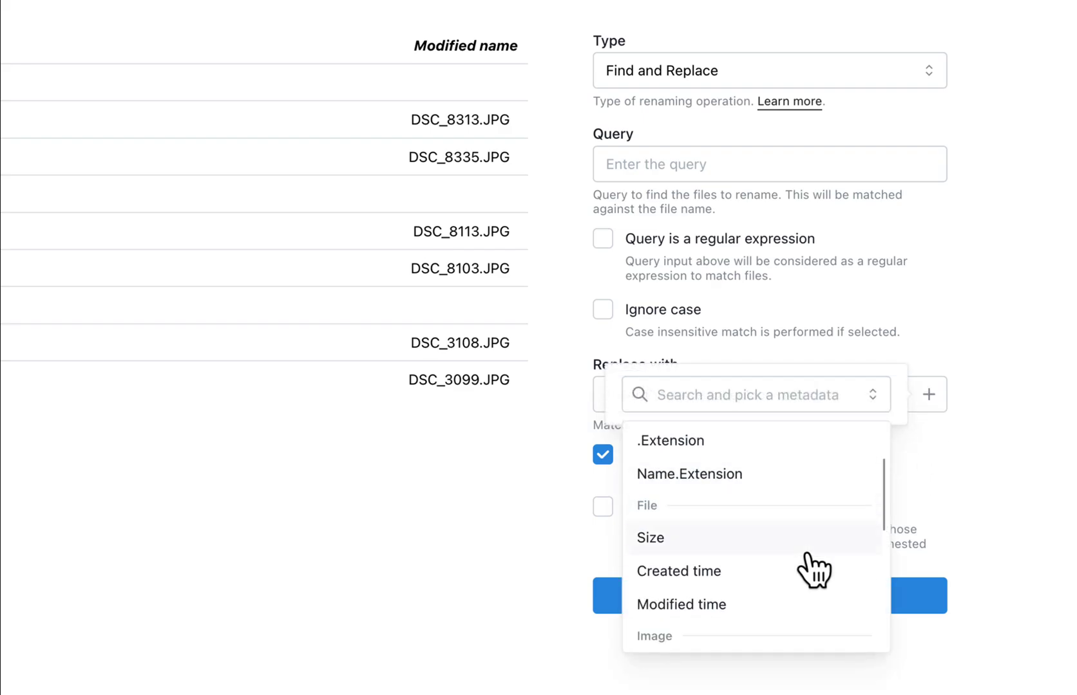
left_click(810, 561)
scroll(812, 508, "up", 2)
scroll(808, 483, "down", 3)
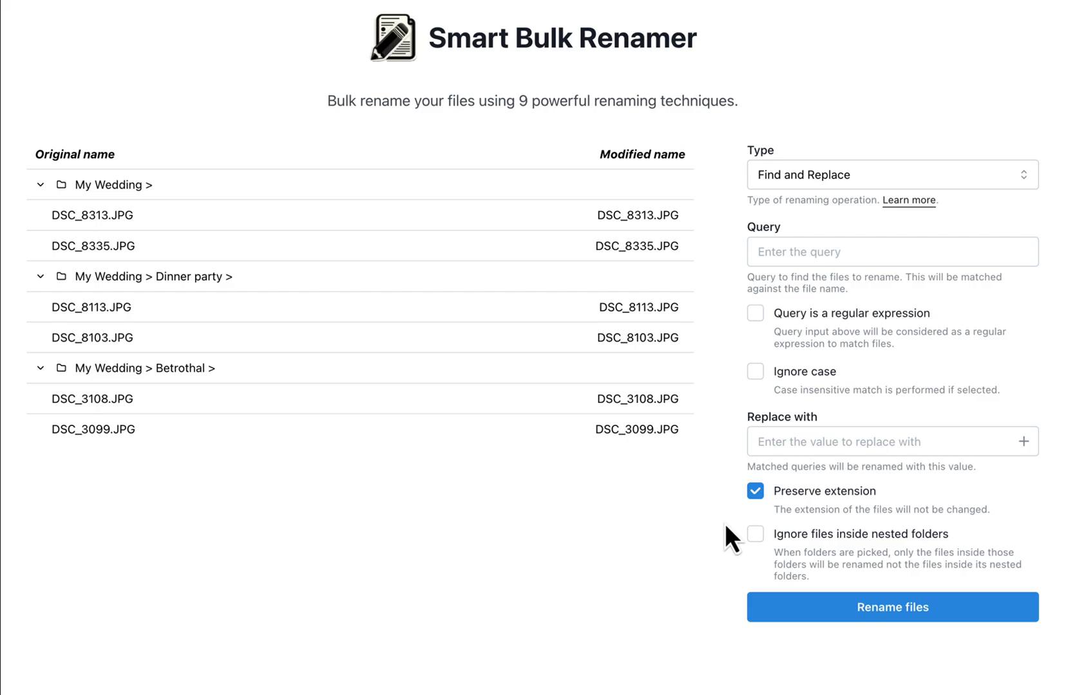
Set the query to DSC_ and insert the Size metadata in the 64KB format, followed by a hyphen, as the replacement.
left_click(828, 243)
type("DSC_")
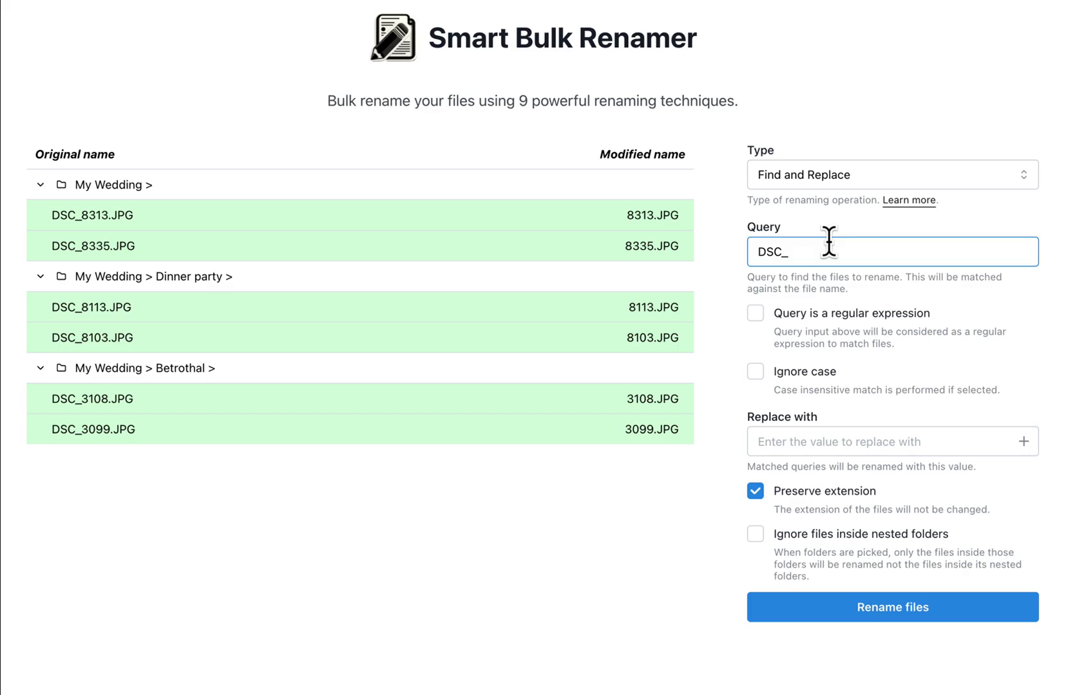
left_click(1026, 445)
scroll(954, 586, "down", 2)
left_click(919, 578)
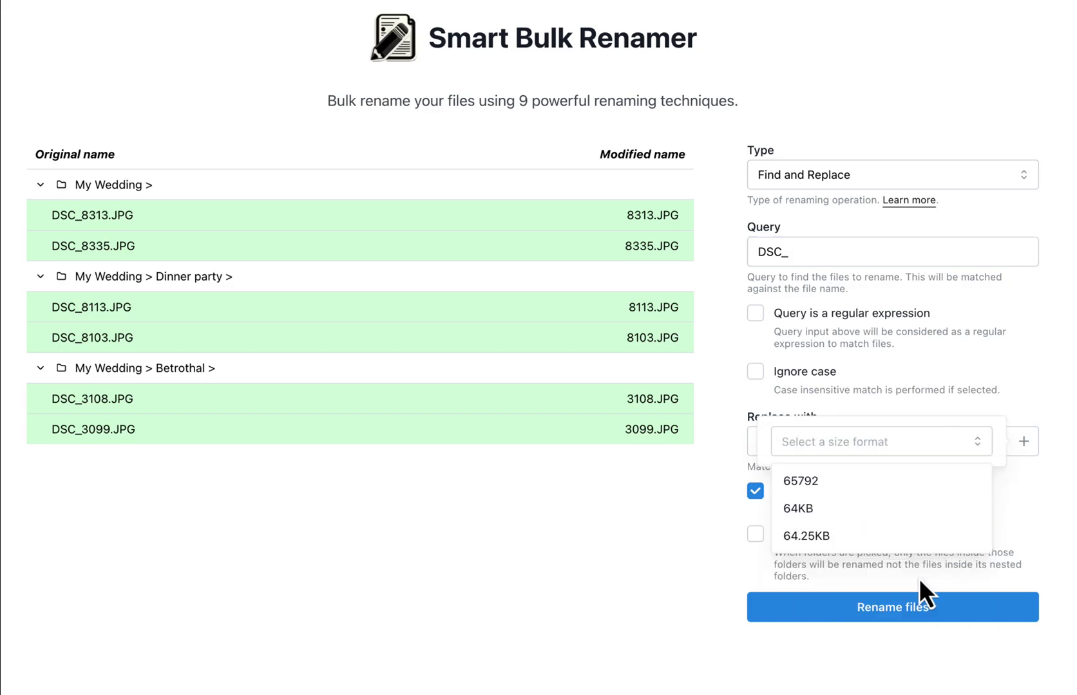
left_click(885, 510)
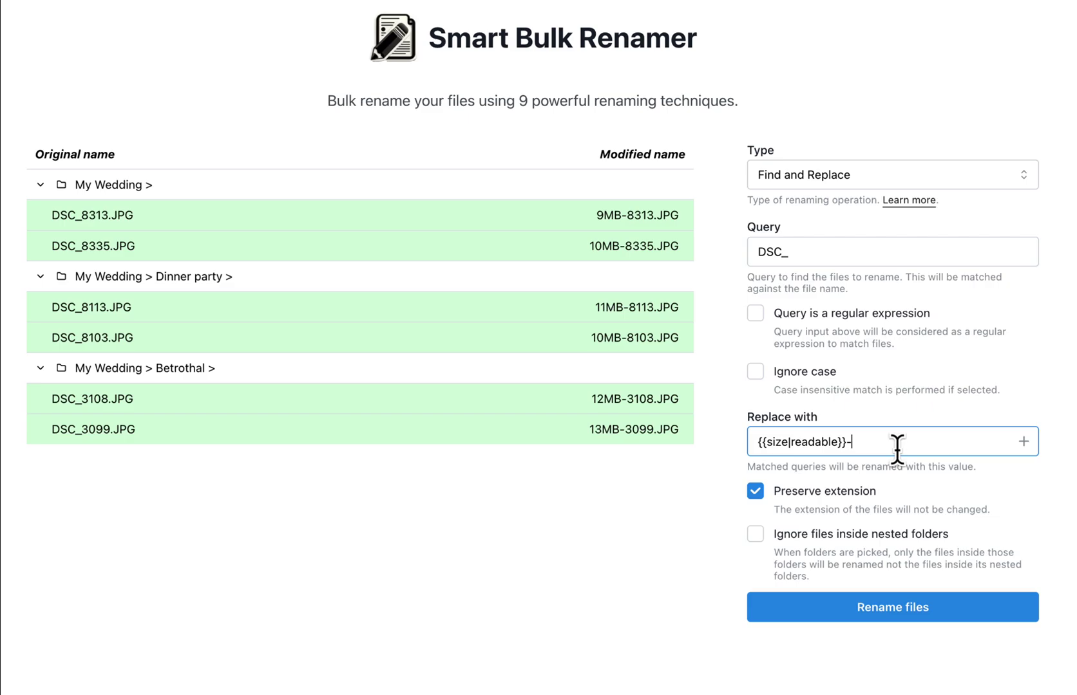
Clear the size tag and hyphen from the replacement value.
key("BackSpace")
key("BackSpace")
key("BackSpace")
key("BackSpace")
key("BackSpace")
key("BackSpace")
key("BackSpace")
key("BackSpace")
key("BackSpace")
key("BackSpace")
key("BackSpace")
key("BackSpace")
key("BackSpace")
key("BackSpace")
key("BackSpace")
key("BackSpace")
key("BackSpace")
key("BackSpace")
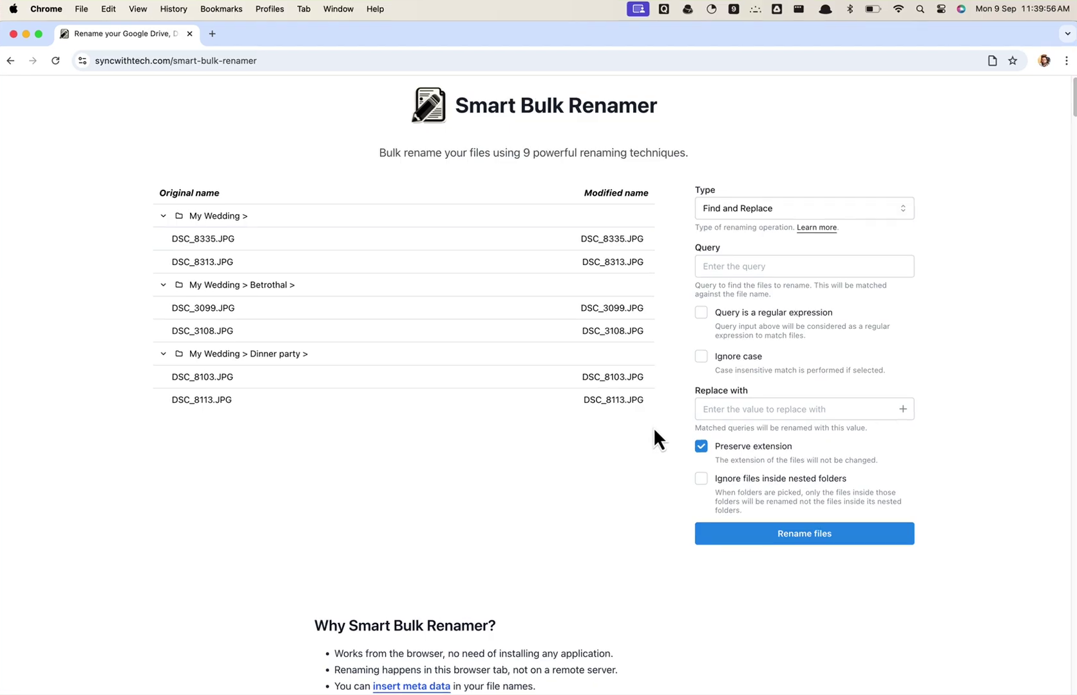
Set the query to JPG and the replacement to JPEG, and turn off Preserve extension.
left_click(818, 246)
type("JPG")
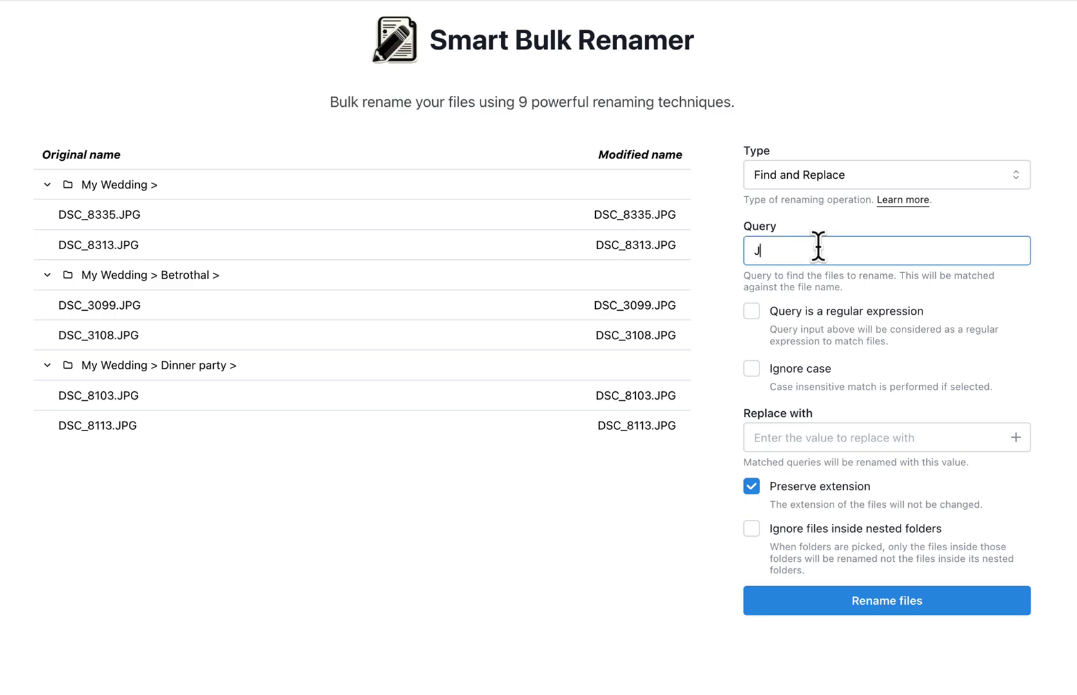
key("Tab")
key("Tab")
key("Tab")
type("JPEG")
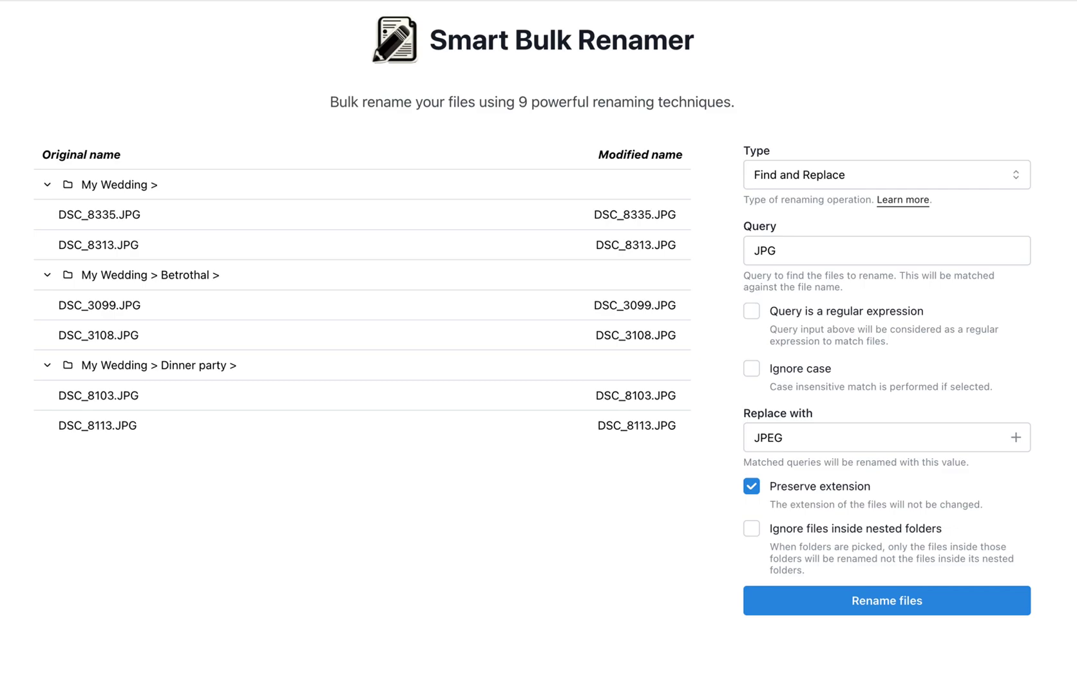
left_click(848, 486)
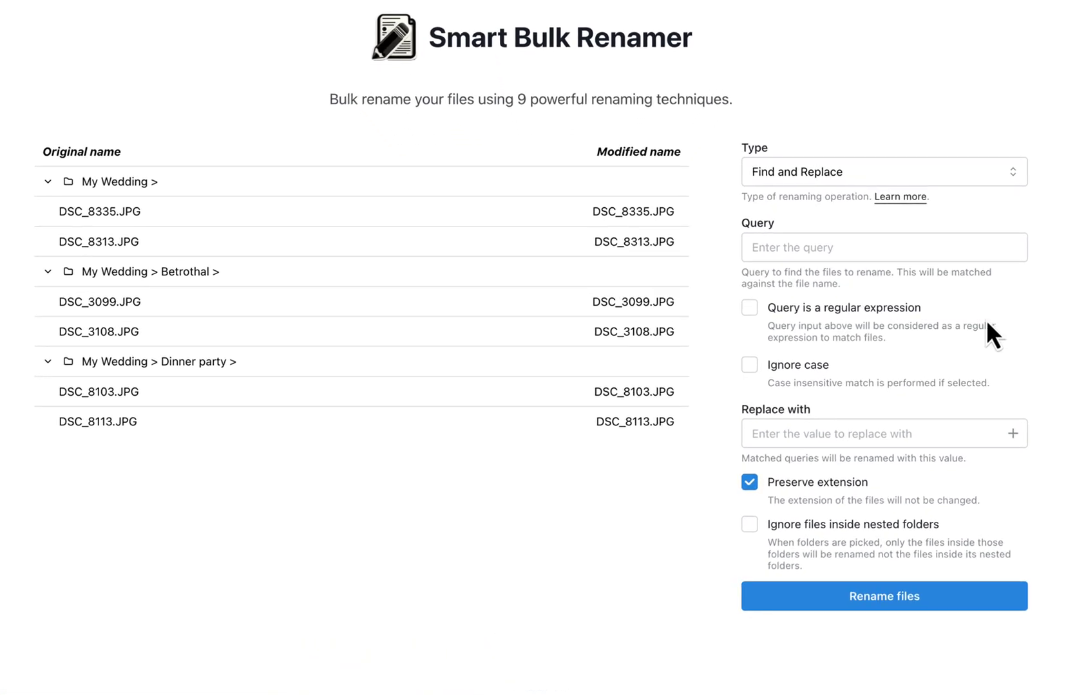
Set the query to DSC and the replacement to wedding, and turn on ignoring files inside nested folders.
left_click(886, 243)
type("DSC")
key("Tab")
key("Tab")
key("Tab")
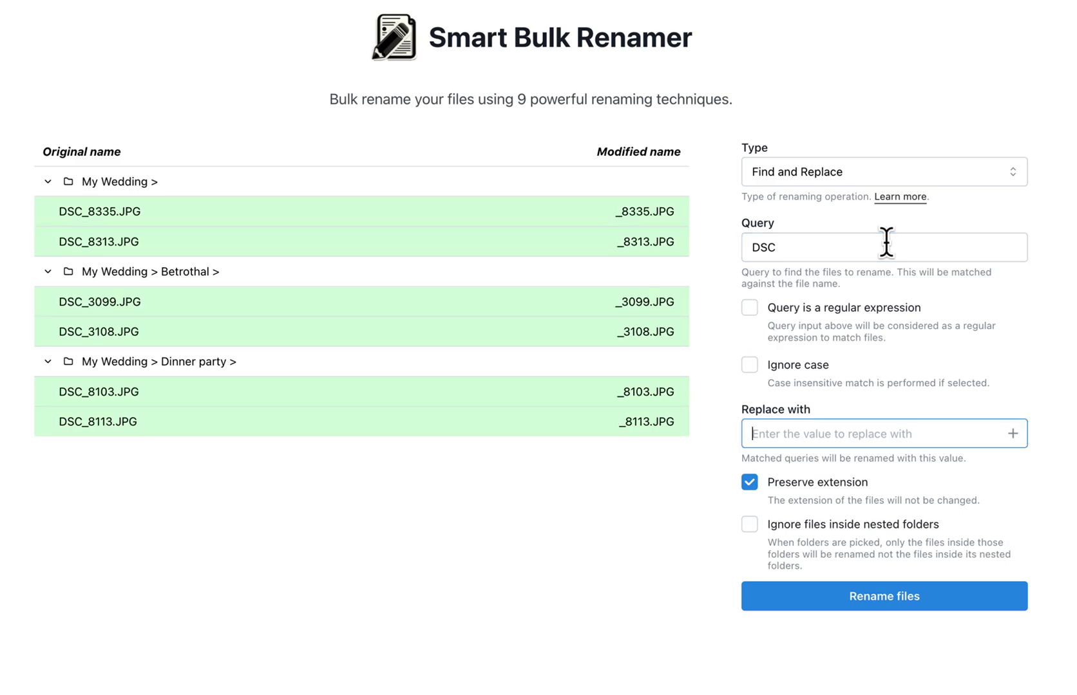
type("wedding")
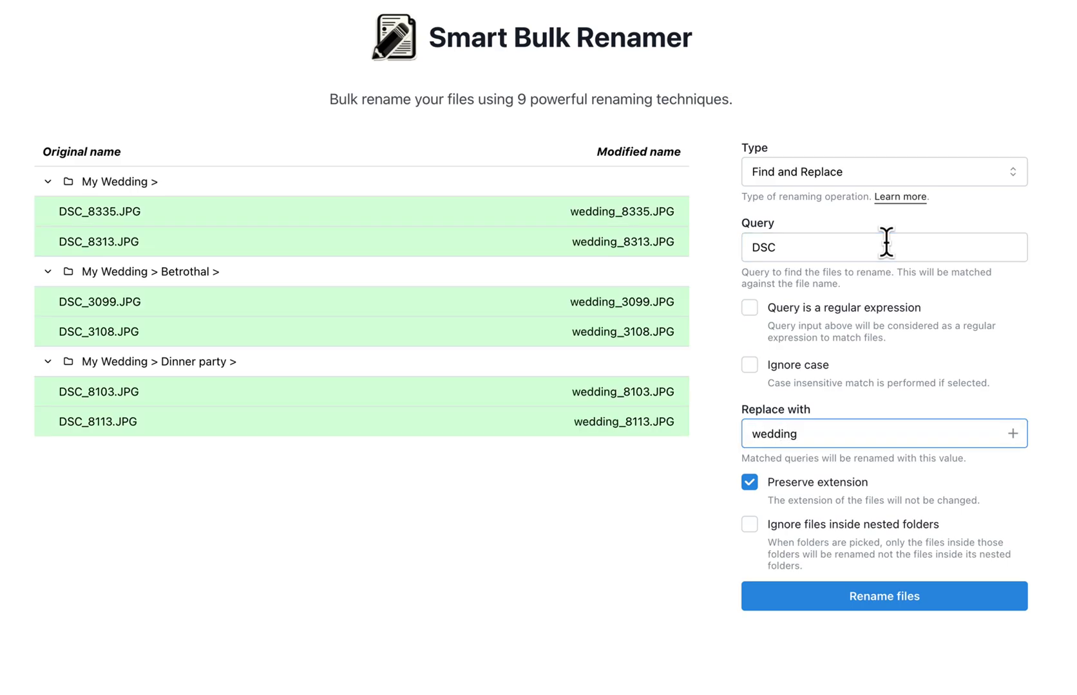
left_click(899, 523)
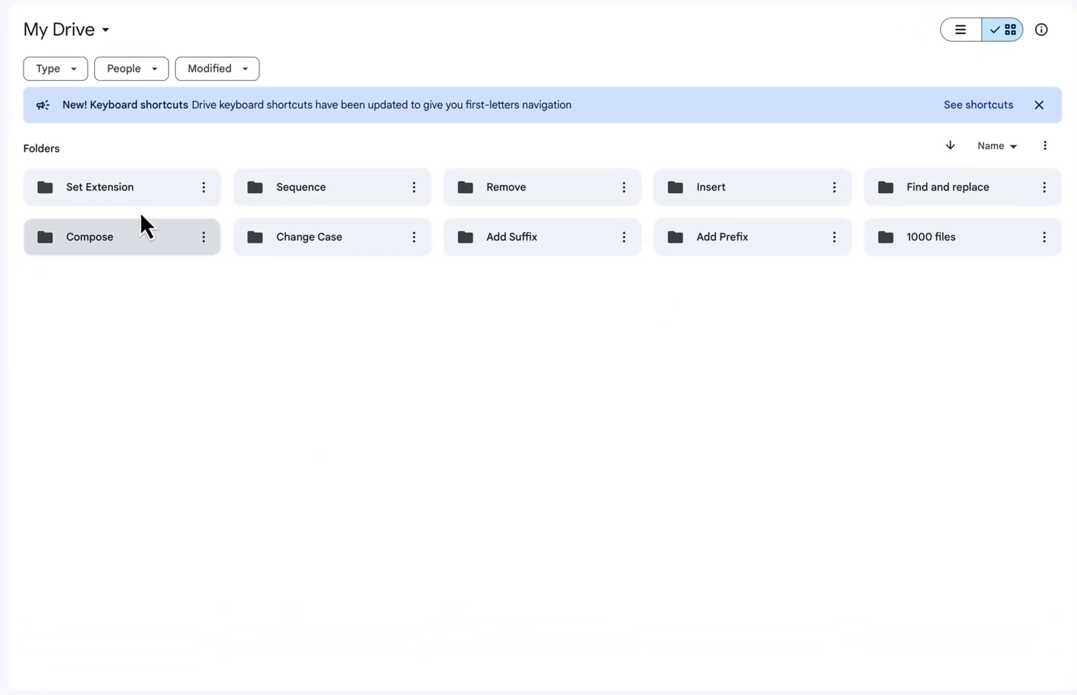
In Google Drive, view the contents of the Set Extension, Sequence and Remove folders, returning to My Drive after each.
left_click(276, 273)
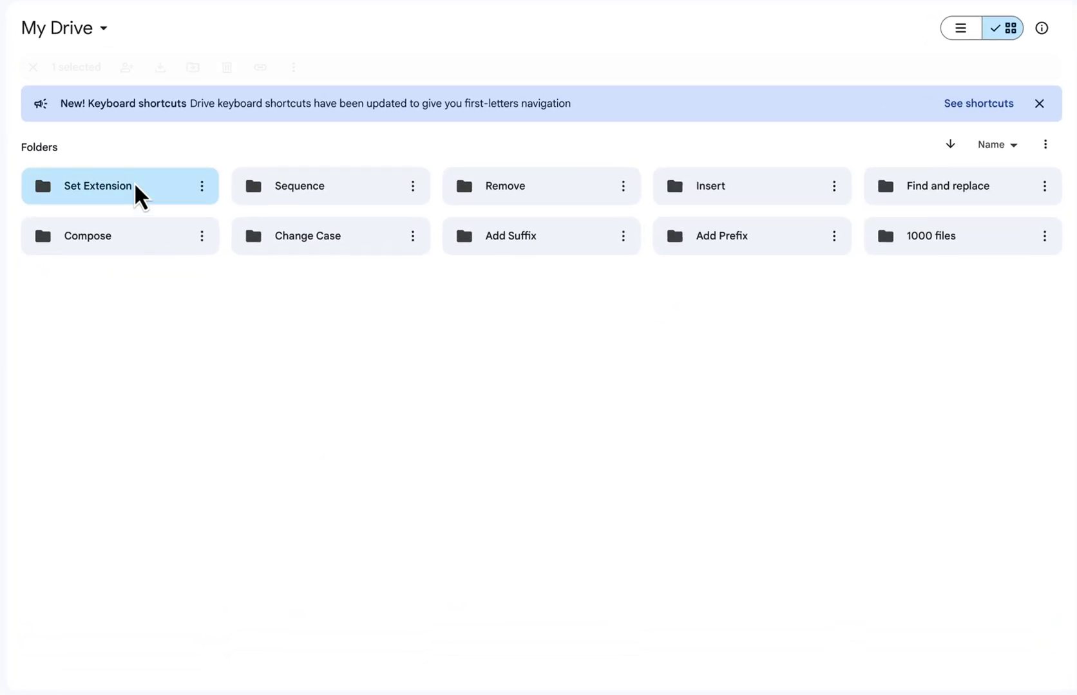
double_click(135, 188)
left_click(75, 27)
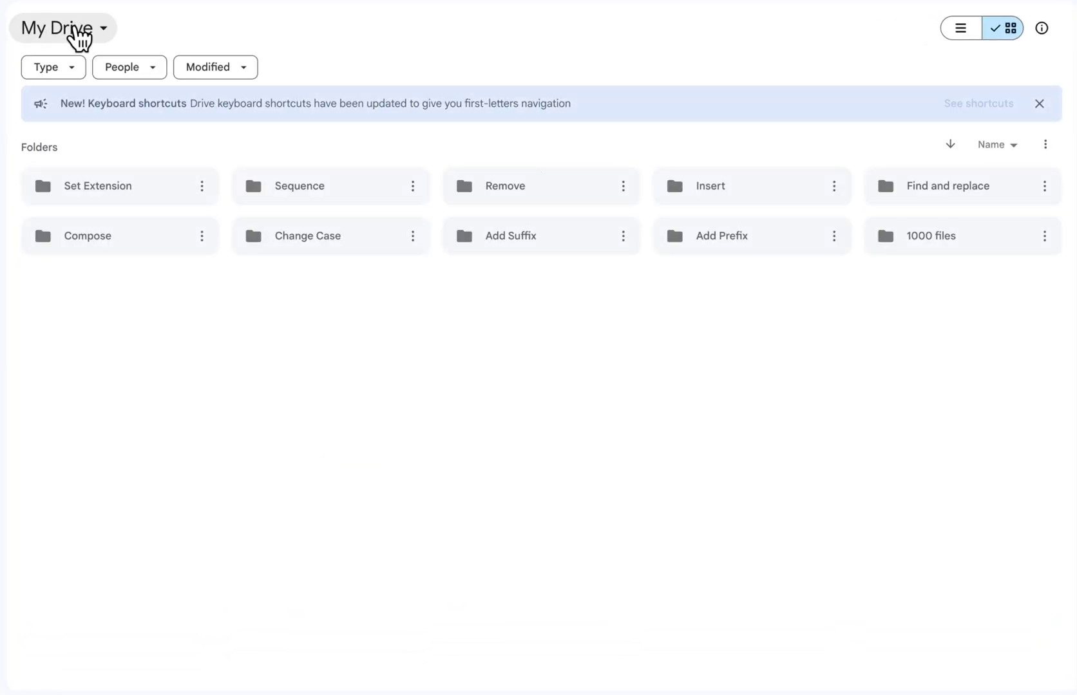
double_click(348, 203)
left_click(61, 29)
left_click(543, 186)
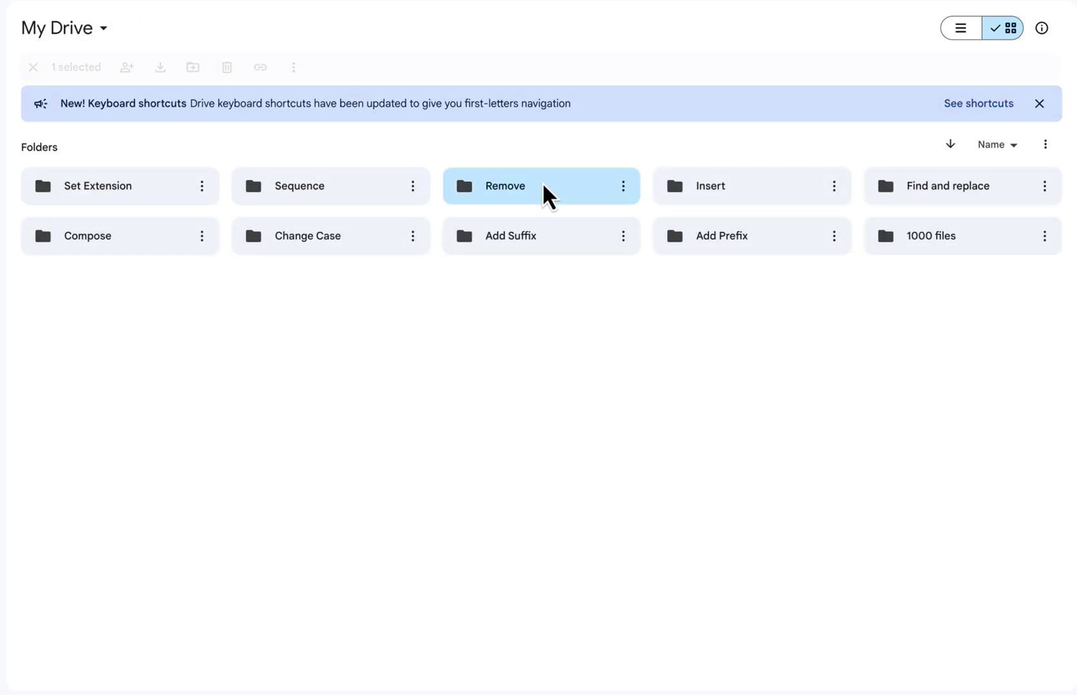
double_click(543, 187)
left_click(53, 28)
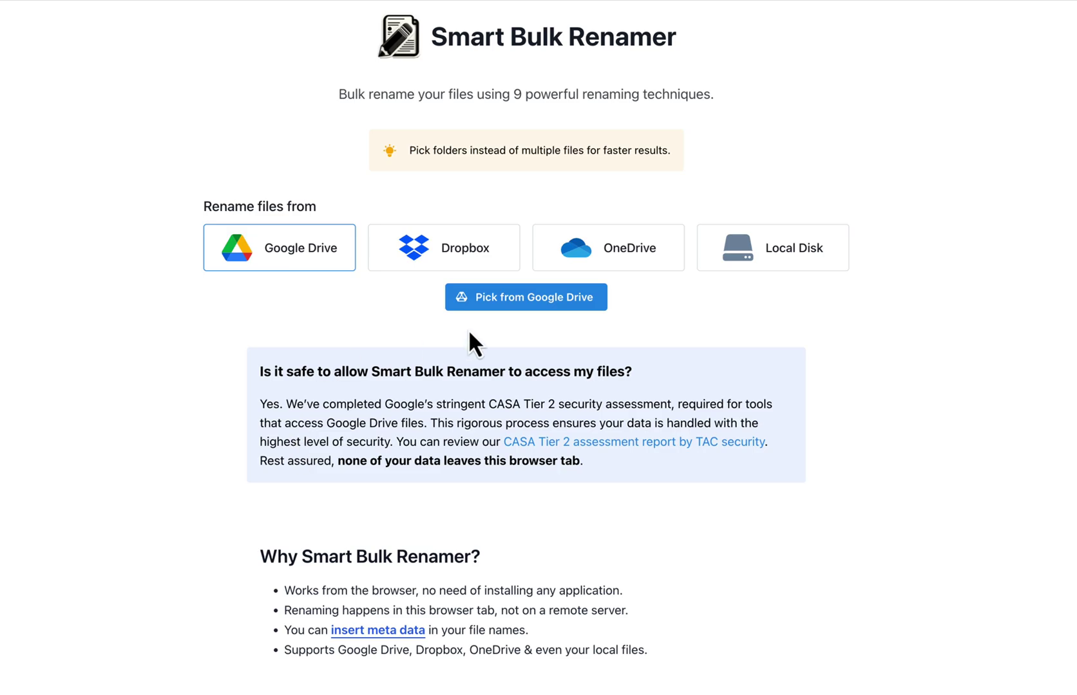
Connect the Google Drive account to Smart Bulk Renamer and grant the requested access permissions.
left_click(500, 297)
left_click(532, 394)
left_click(598, 506)
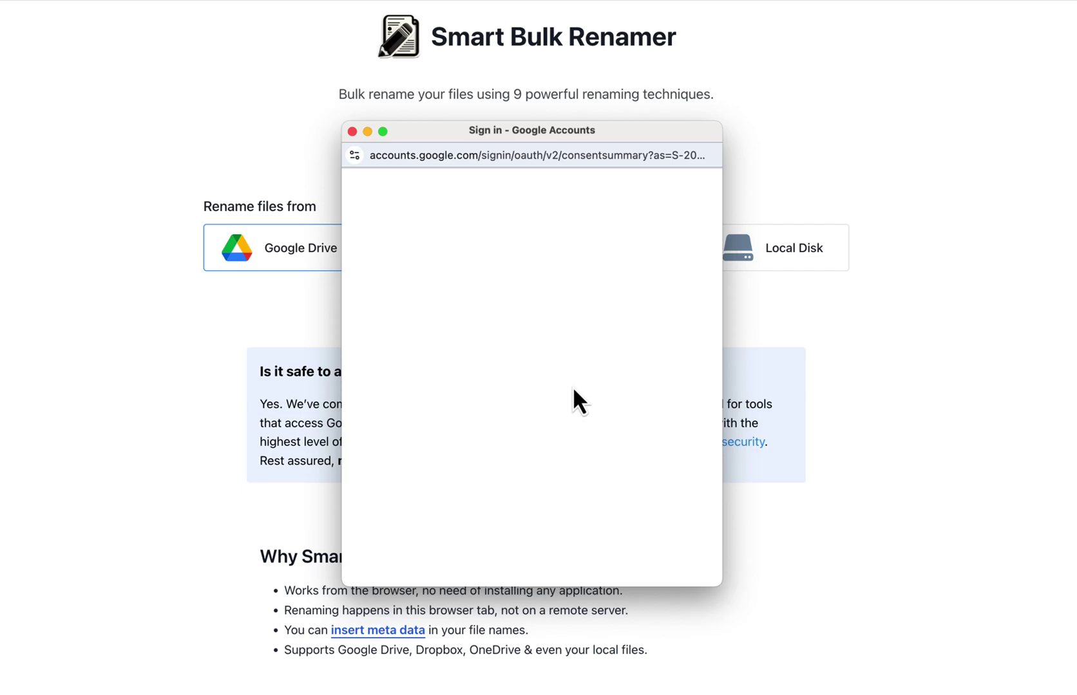
scroll(573, 386, "down", 5)
left_click(426, 283)
scroll(580, 413, "down", 5)
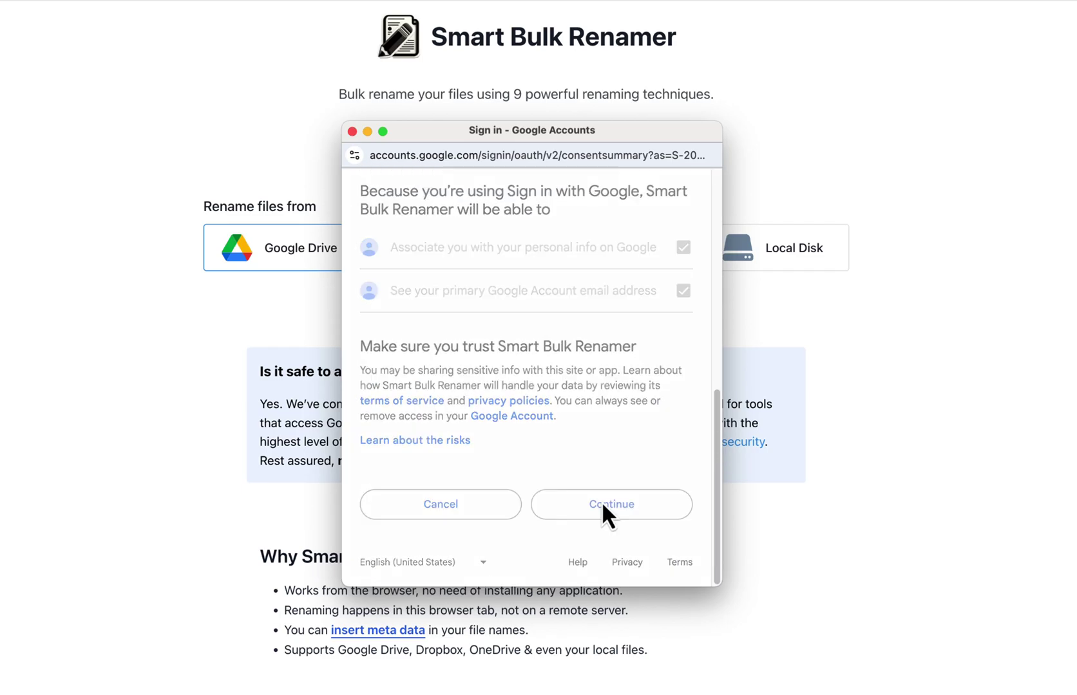
left_click(602, 503)
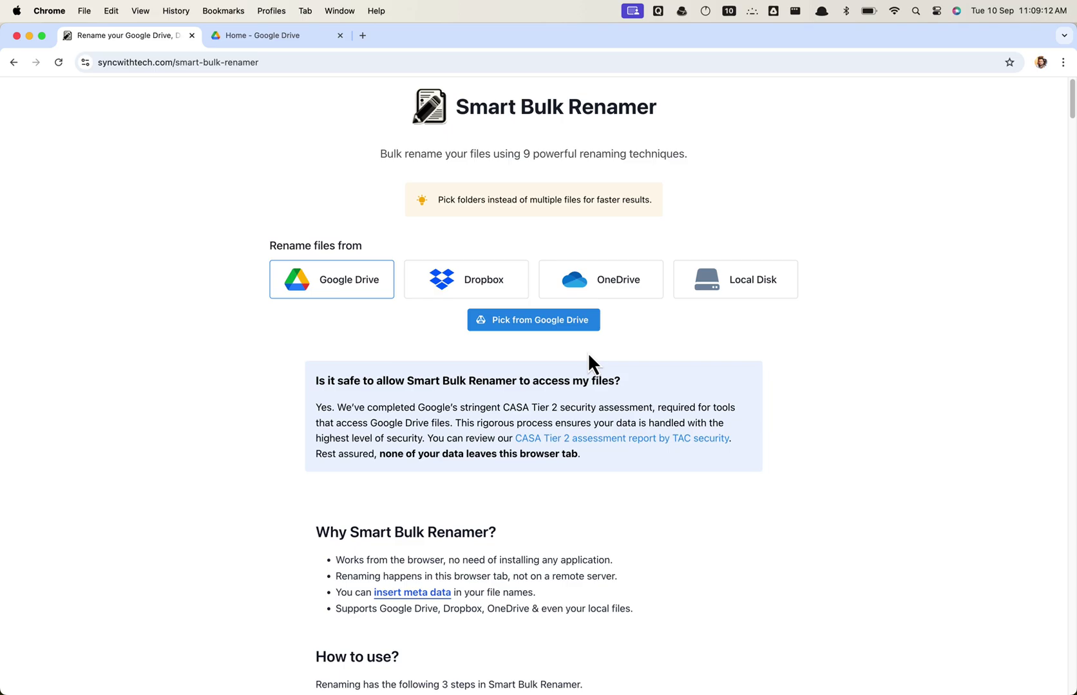
Pick the My Wedding folder inside Find and replace > Standard replacement from Google Drive for renaming.
left_click(558, 324)
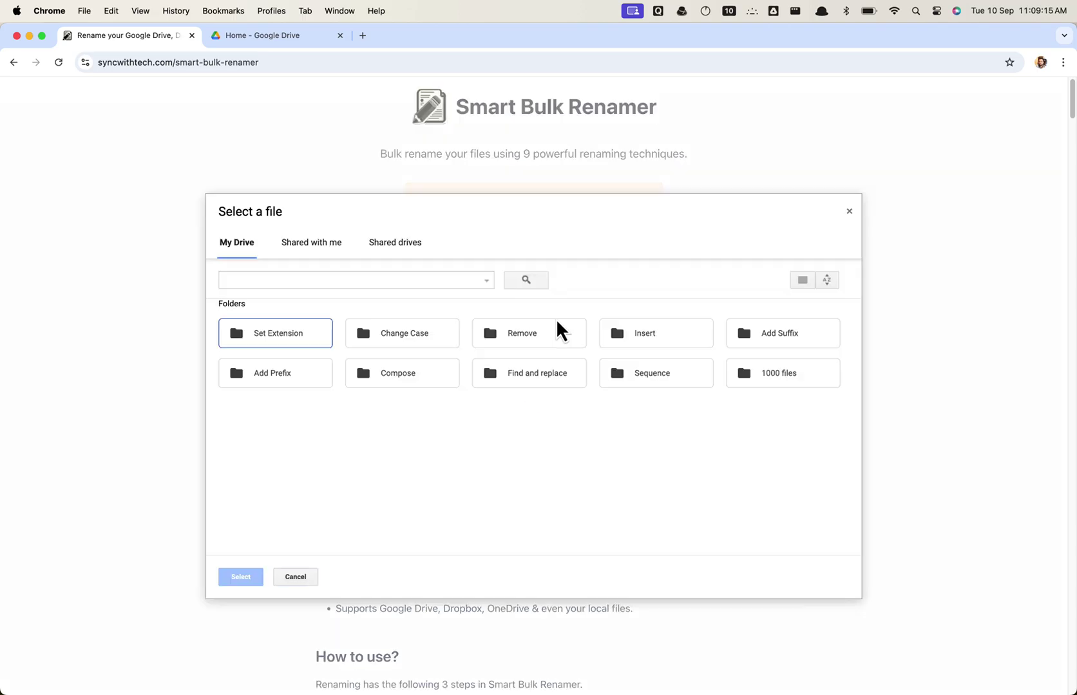
double_click(544, 377)
double_click(287, 347)
left_click(301, 346)
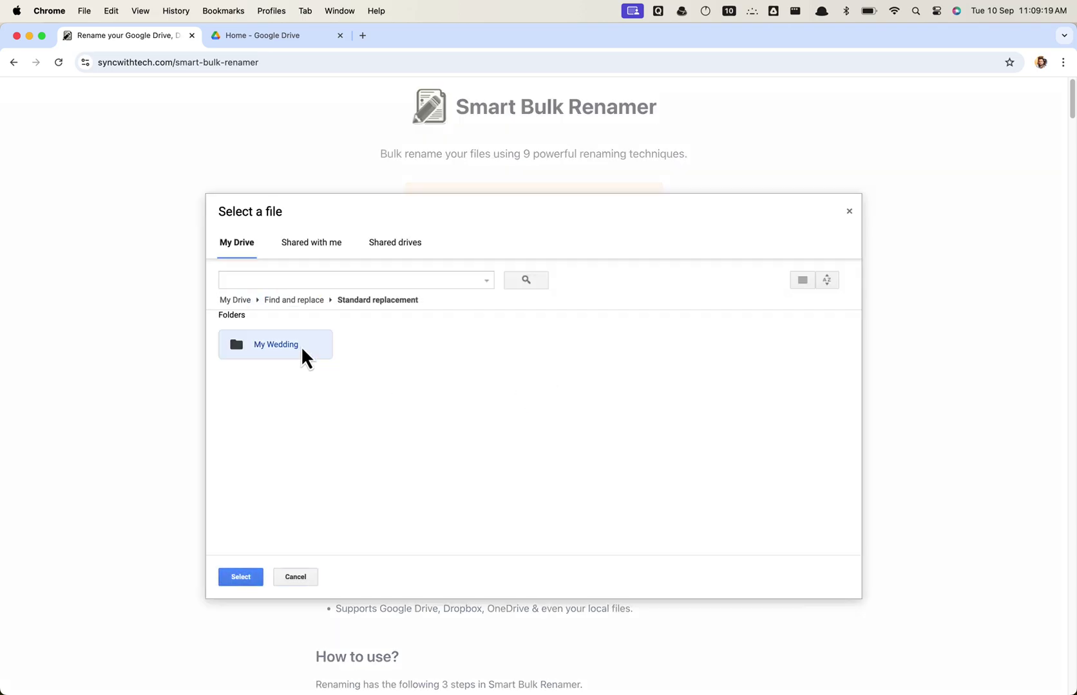
left_click(248, 576)
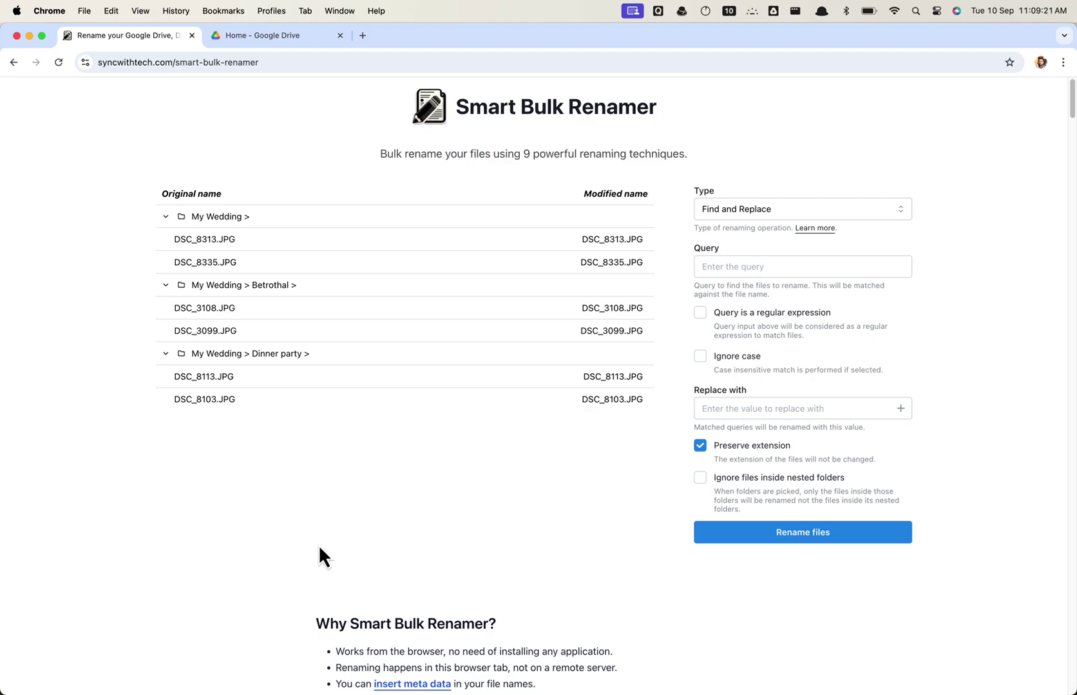
Set the query to DSC and the replacement to wedding, and rename the Google Drive files.
left_click(798, 265)
type("DSC")
left_click(793, 401)
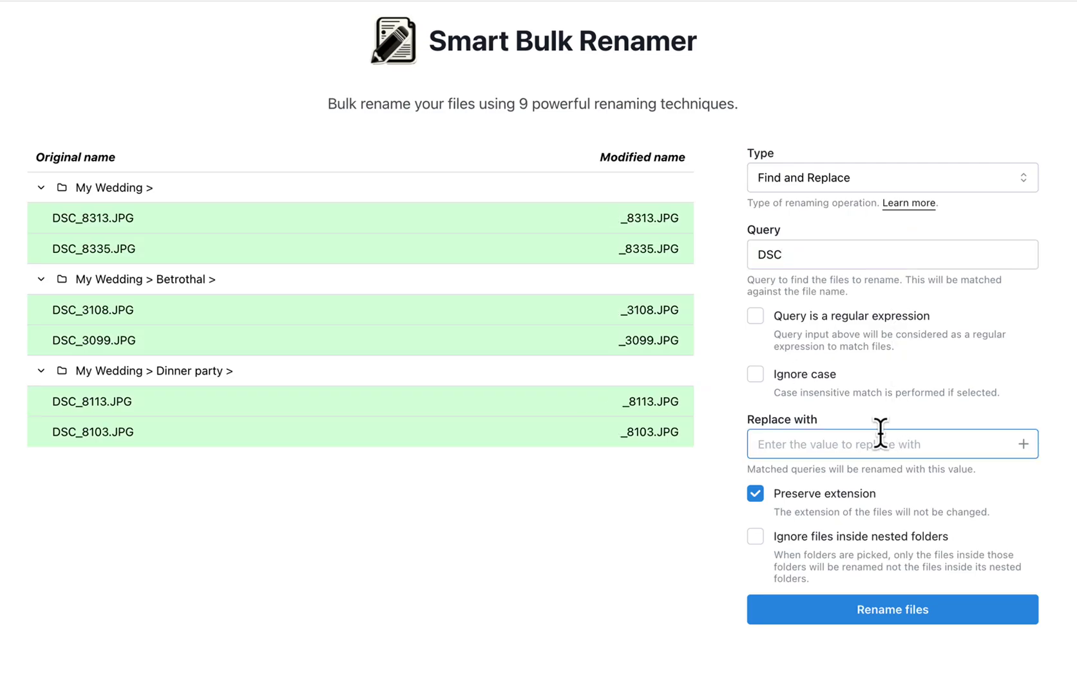
type("wedding")
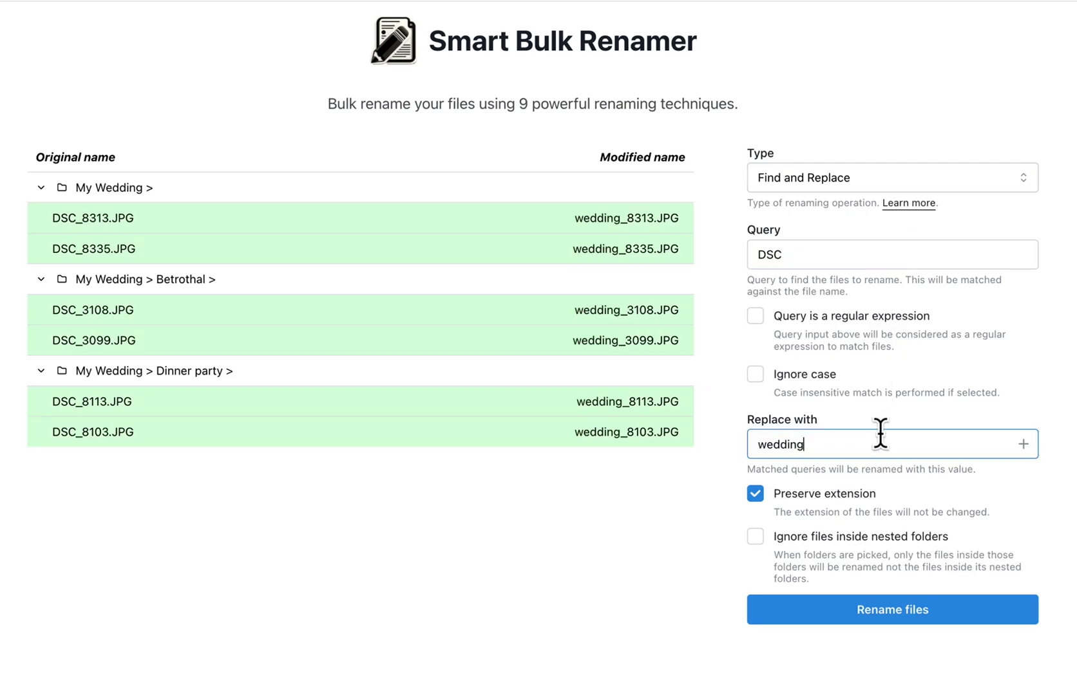
left_click(889, 611)
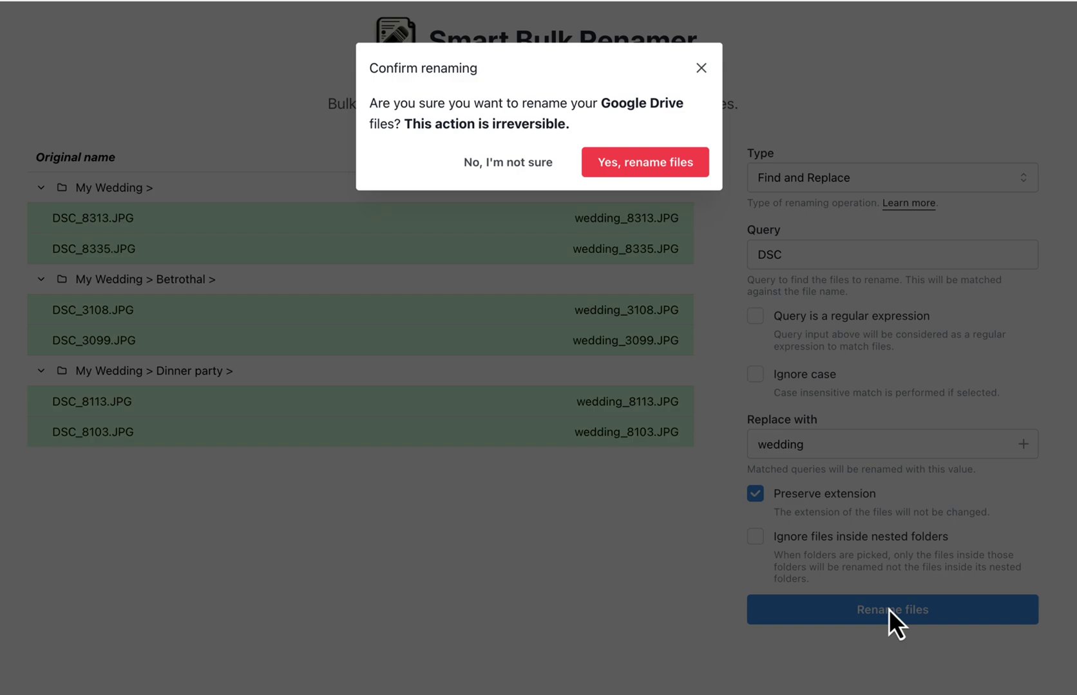
left_click(662, 170)
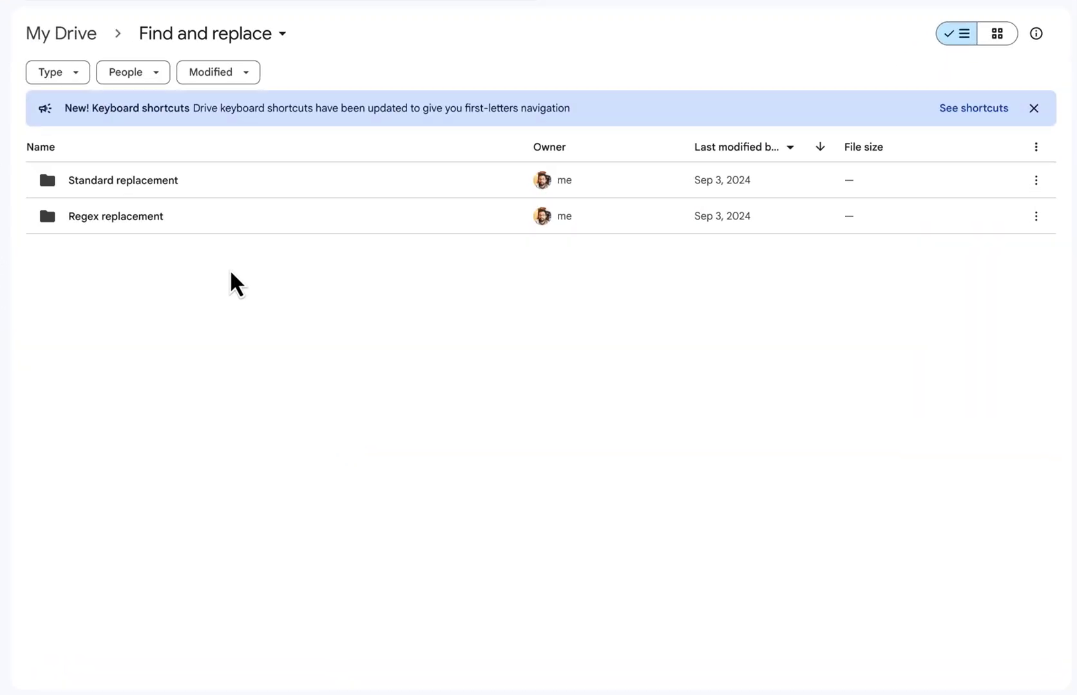
In Google Drive, check the file names in the Betrothal and Dinner party subfolders of Standard replacement's My Wedding folder.
double_click(193, 179)
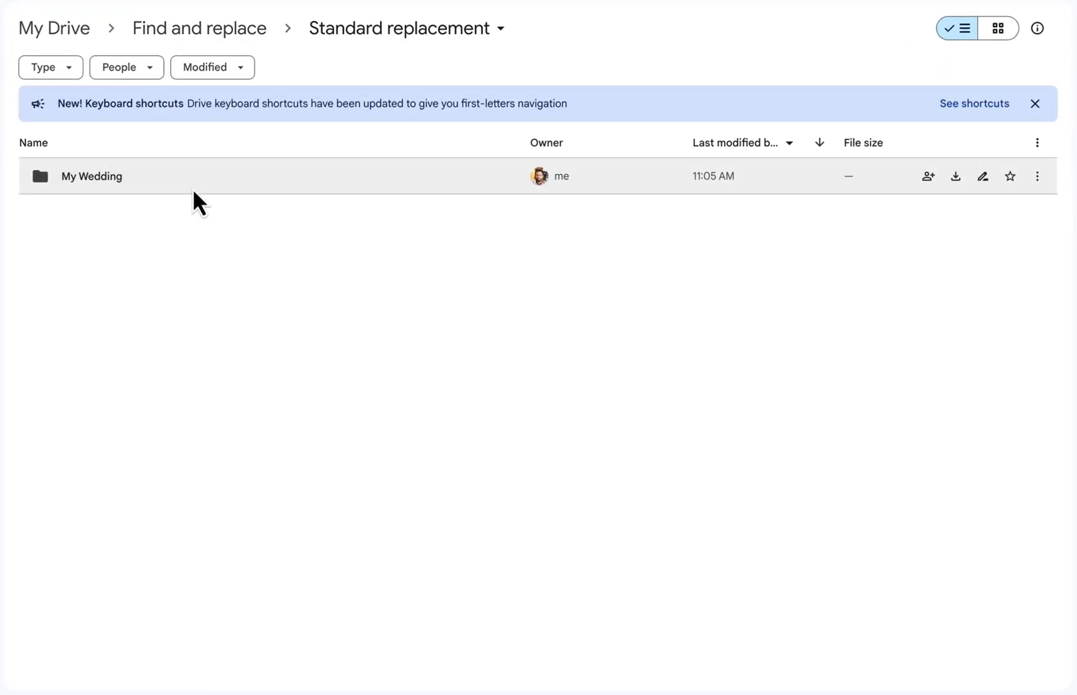
double_click(192, 188)
double_click(185, 213)
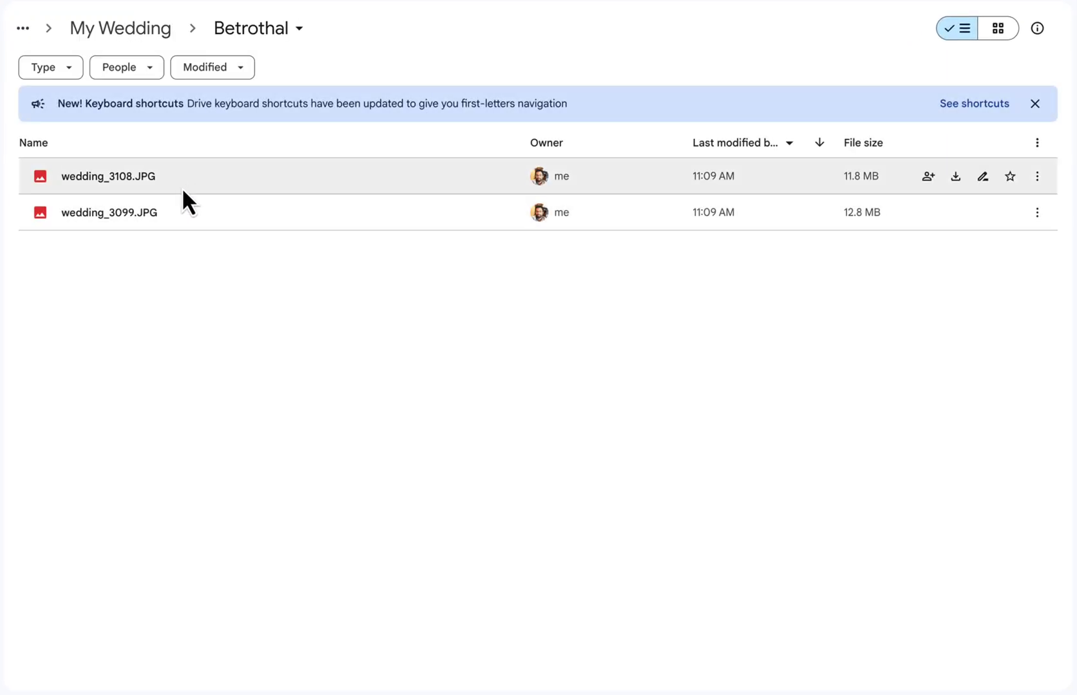
key("alt+Left")
double_click(144, 176)
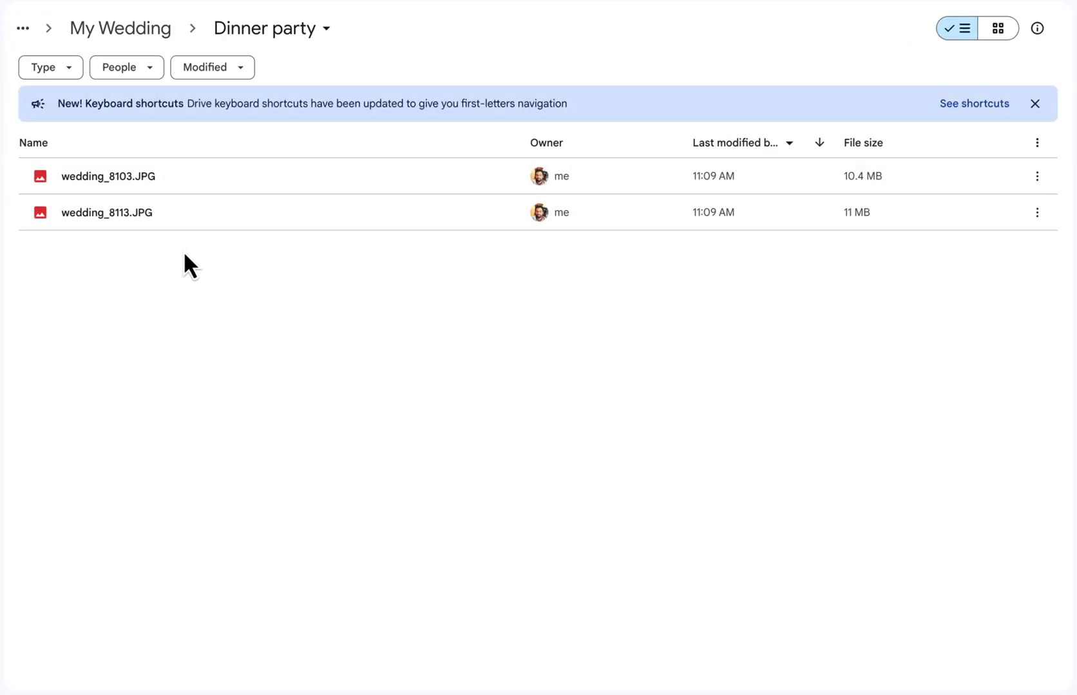
key("alt+Left")
key("alt+Left")
key("alt+Left")
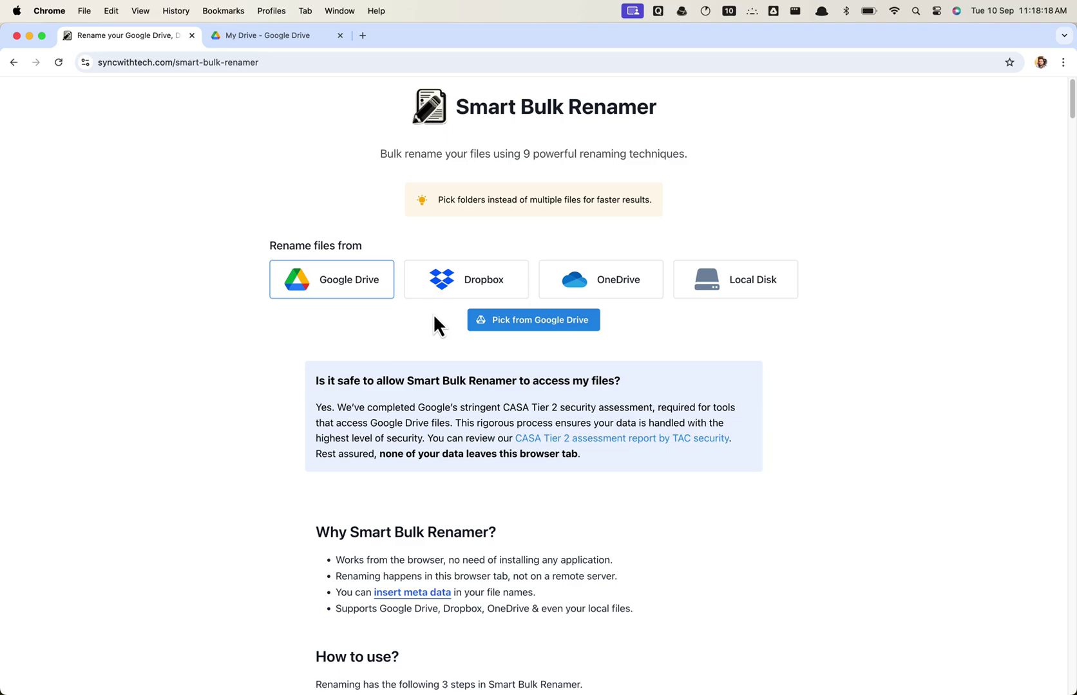
In Smart Bulk Renamer, pick the My Wedding folder inside Find and replace > Regex replacement from Google Drive.
left_click(484, 322)
double_click(535, 377)
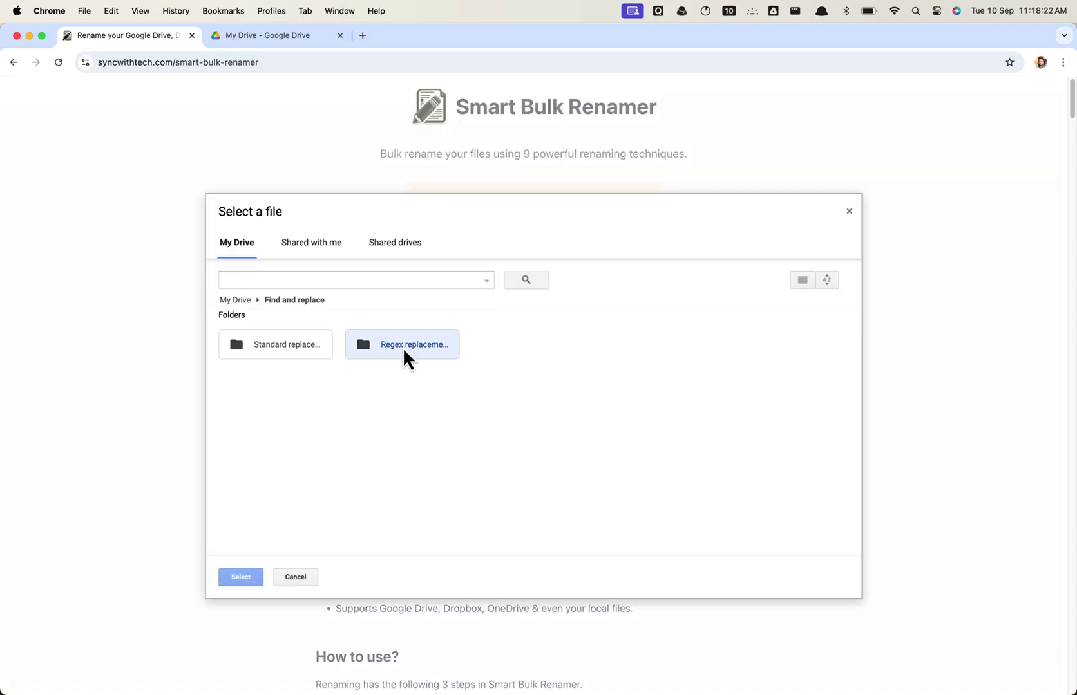
double_click(404, 348)
left_click(313, 348)
left_click(250, 579)
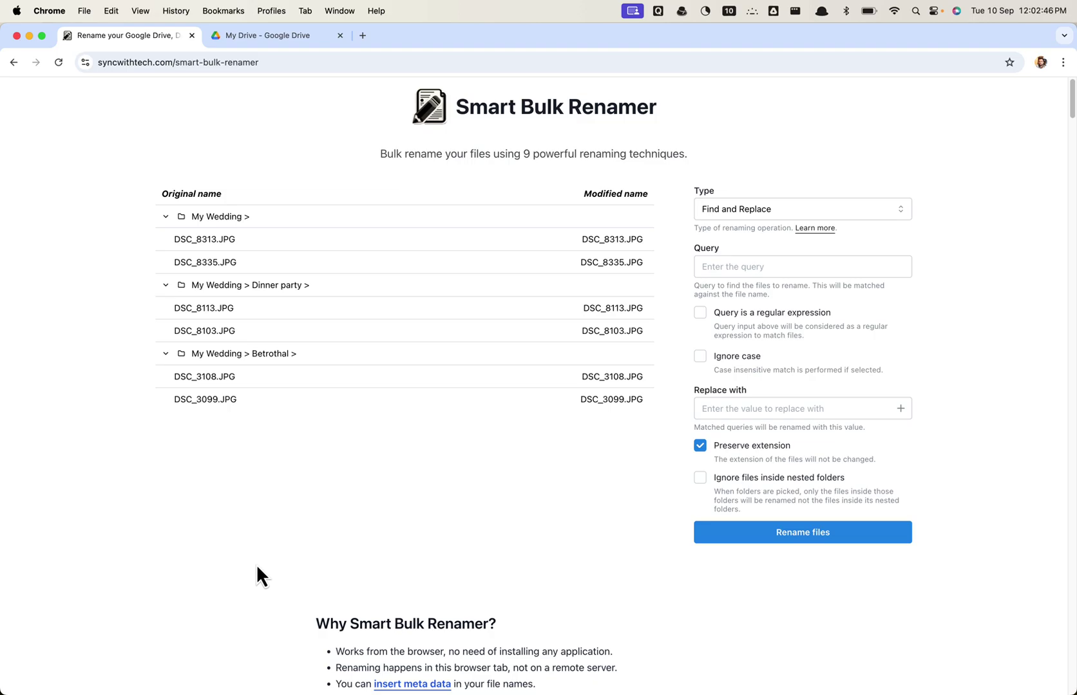
Set the query to \d as a regular expression and the replacement to the photo-taken-time tag in yyyy-MM-dd-HH.mm format.
left_click(737, 267)
type("\\d")
left_click(891, 414)
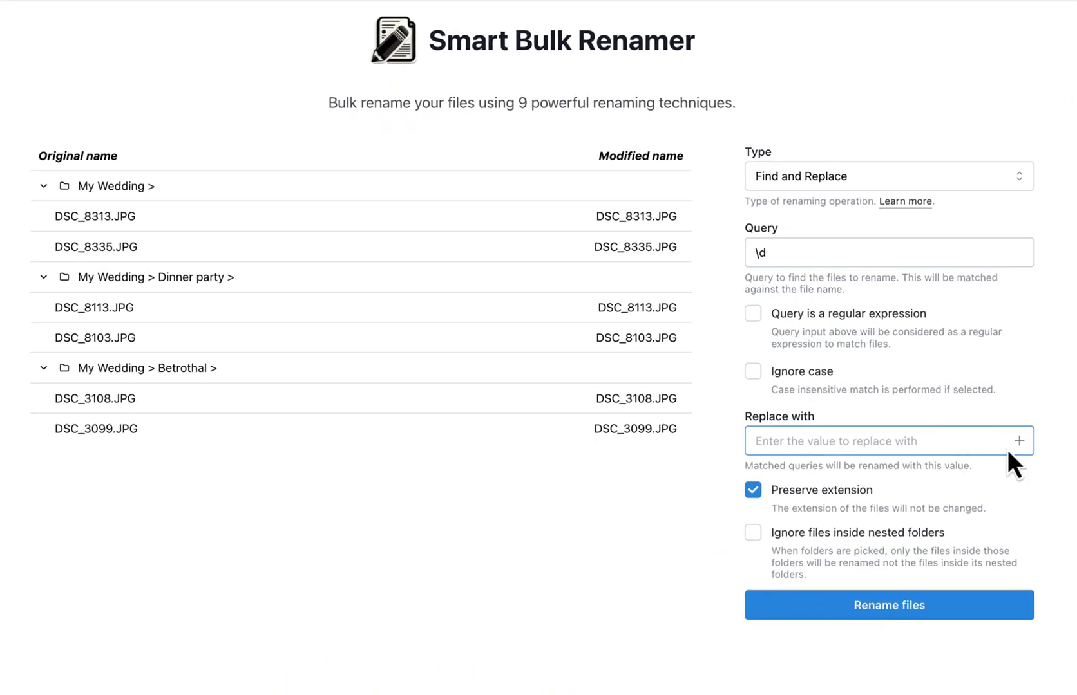
left_click(1017, 441)
scroll(908, 583, "down", 5)
left_click(889, 576)
left_click(879, 543)
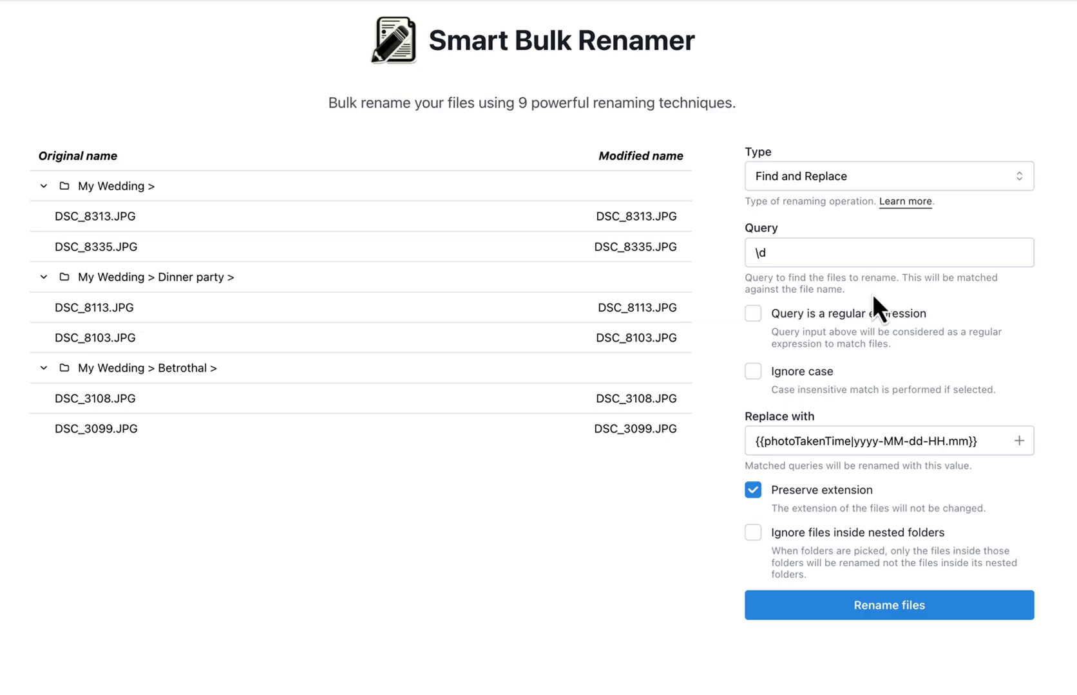
left_click(851, 314)
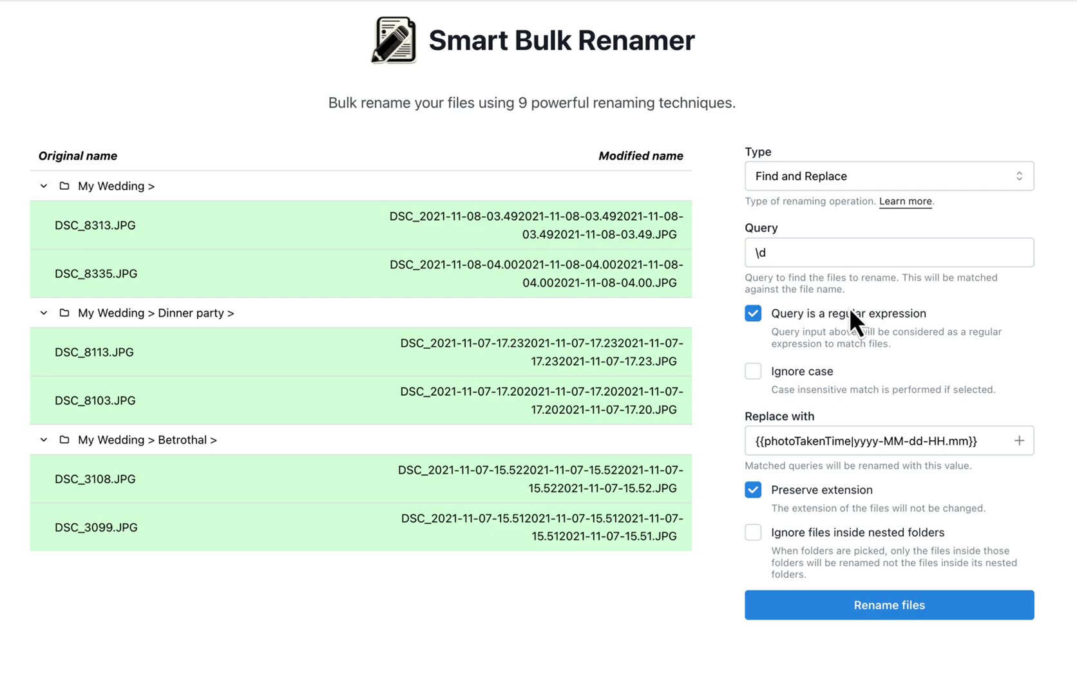
Change the query to \d+ and rename the Google Drive files.
left_click(824, 248)
type("+")
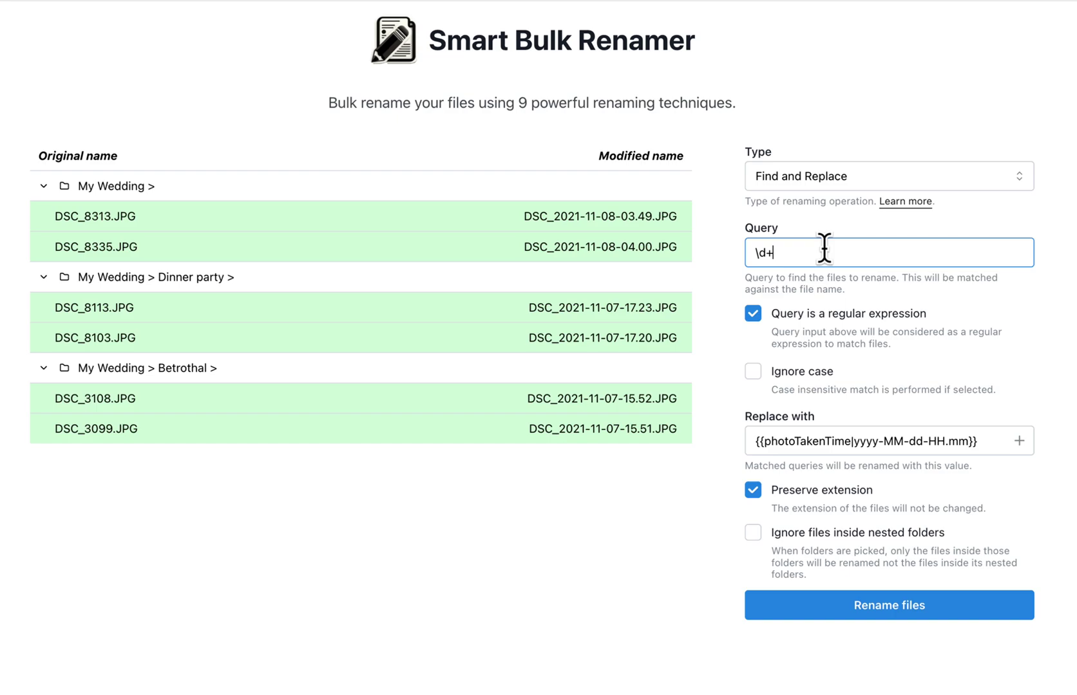
left_click(876, 615)
left_click(662, 163)
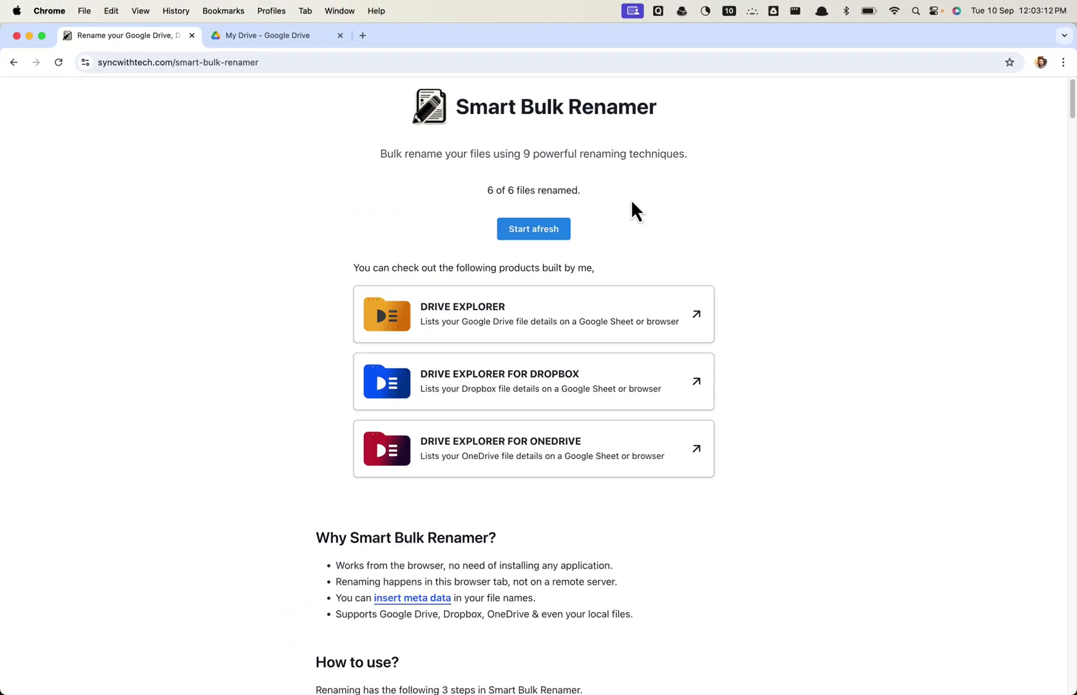
In Google Drive, check the file names in Regex replacement's My Wedding folder, including its Betrothal and Dinner party subfolders.
key("ctrl+Tab")
double_click(220, 427)
double_click(200, 211)
double_click(161, 183)
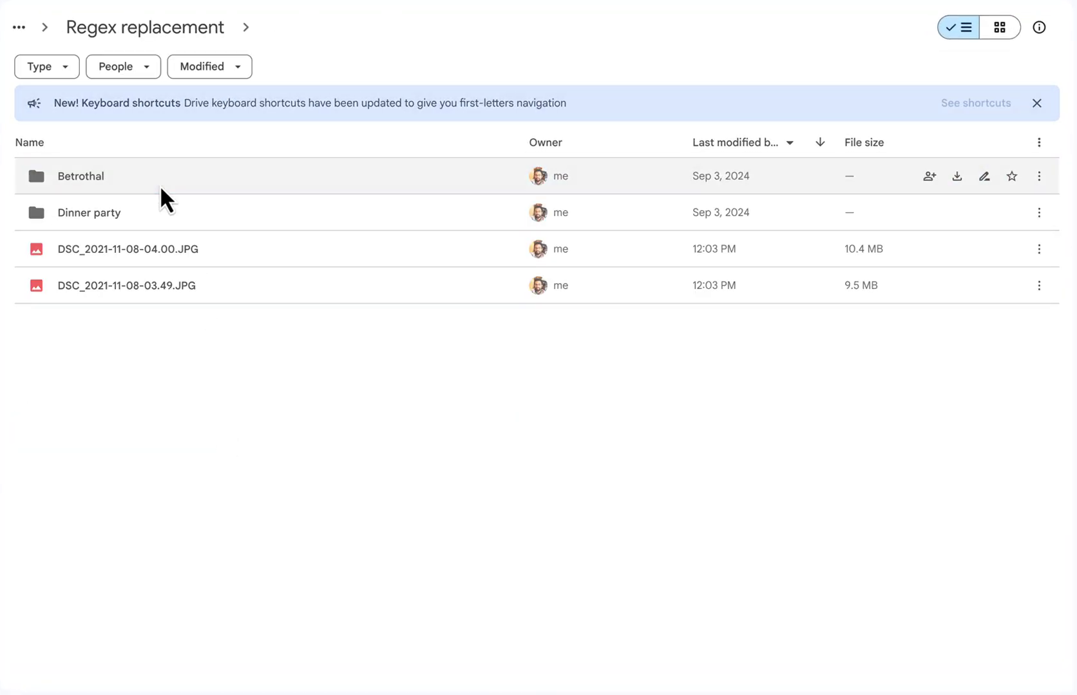
double_click(144, 175)
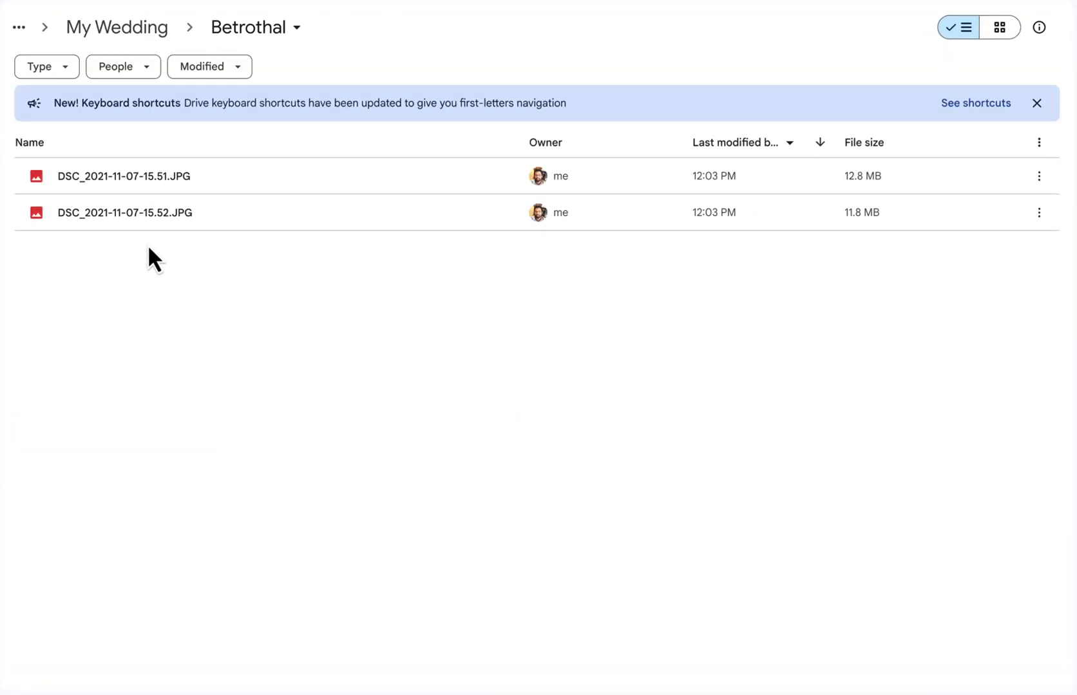
left_click(150, 26)
double_click(160, 222)
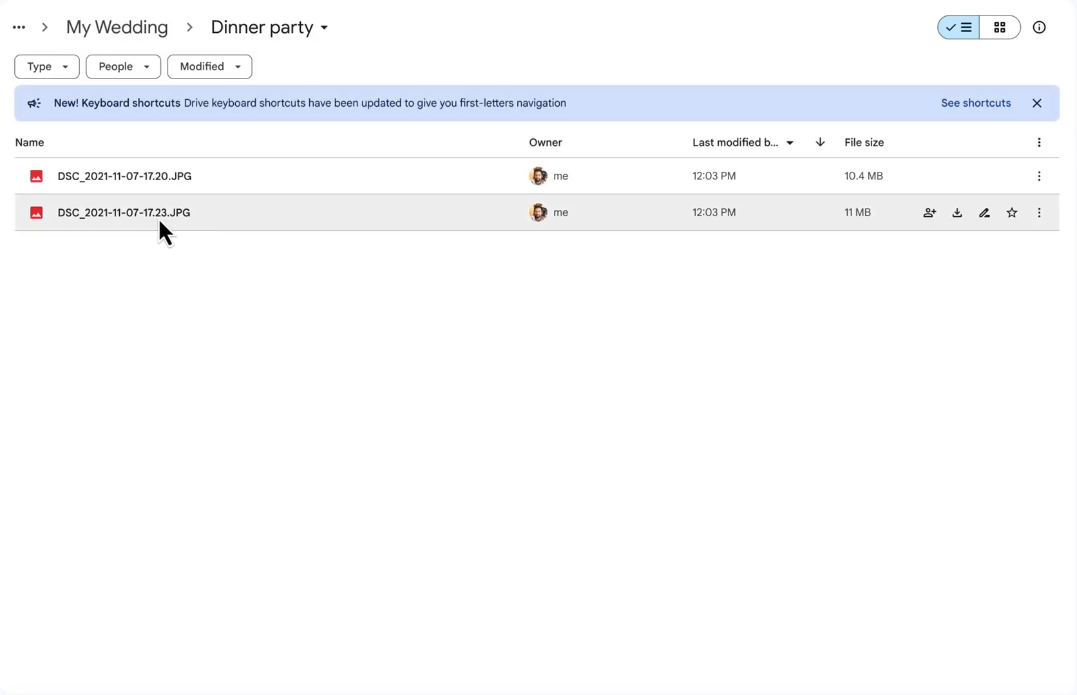
left_click(19, 27)
left_click(50, 63)
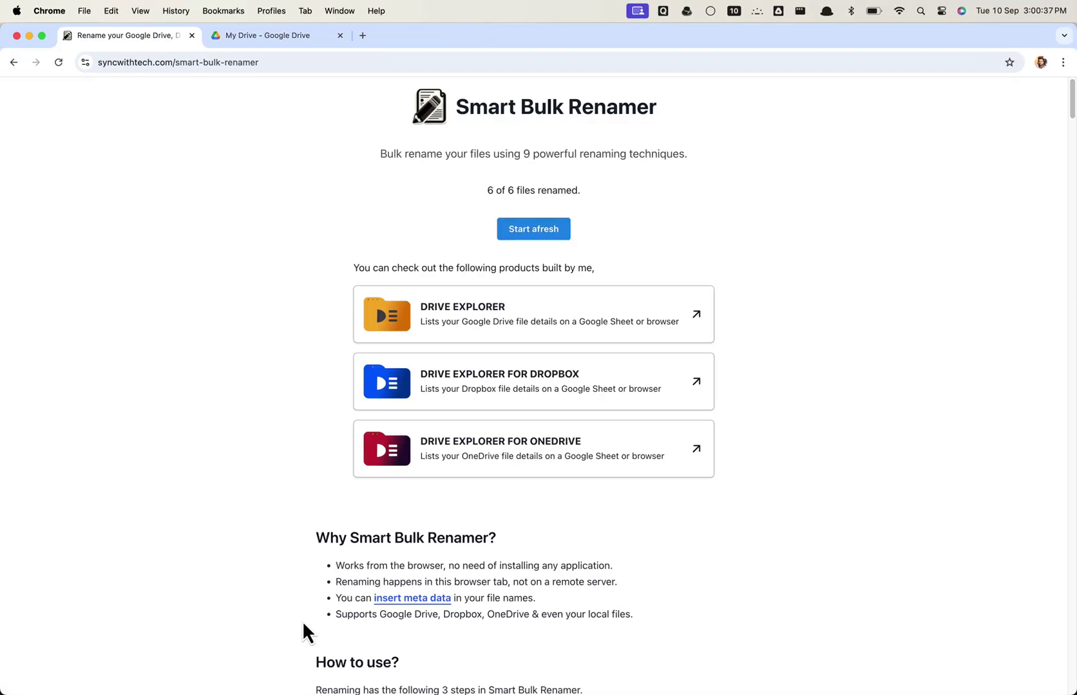
Start afresh in Smart Bulk Renamer and open the choice of renaming types.
left_click(536, 233)
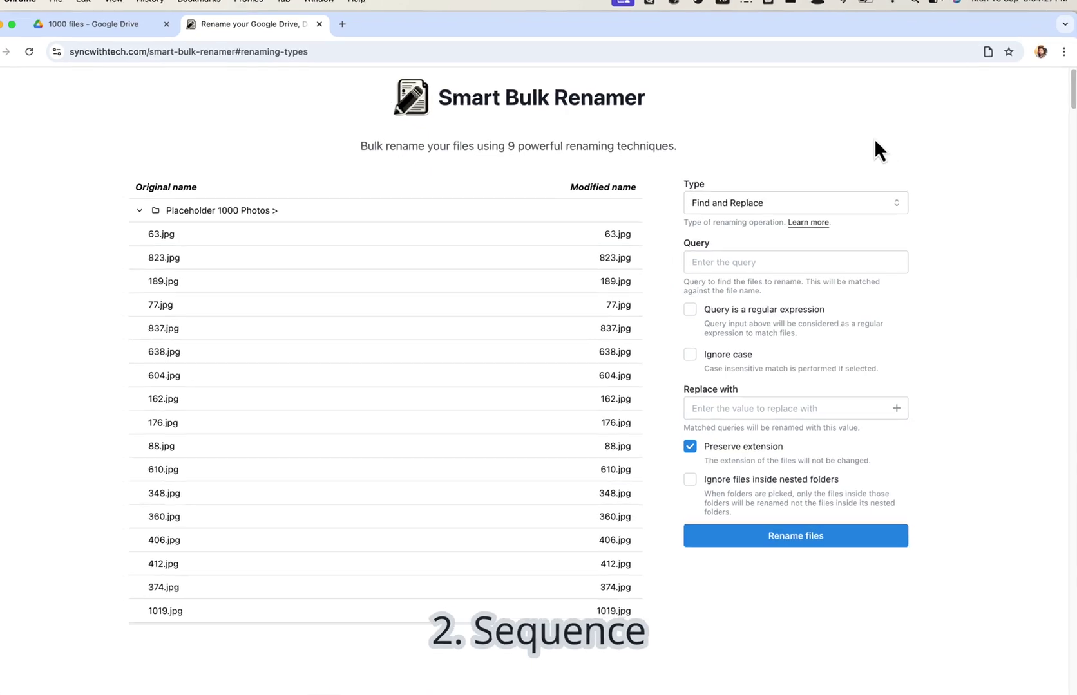
left_click(876, 207)
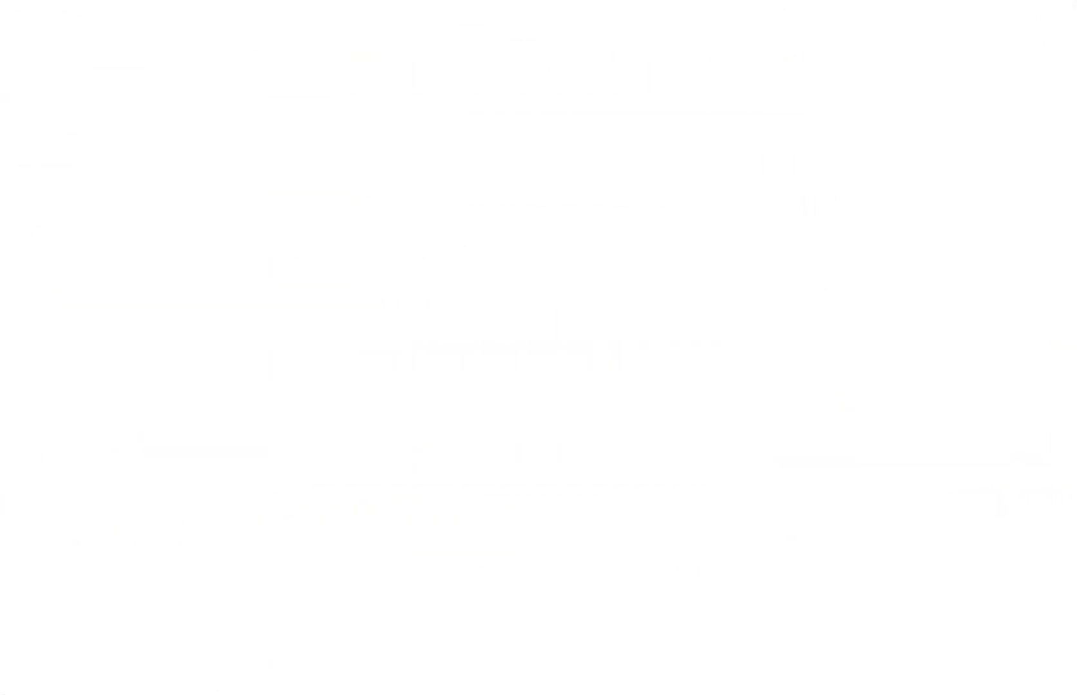
Look through the numbered files in the 1000 files folder and view the Sequence type's grouping setting.
scroll(495, 668, "down", 4)
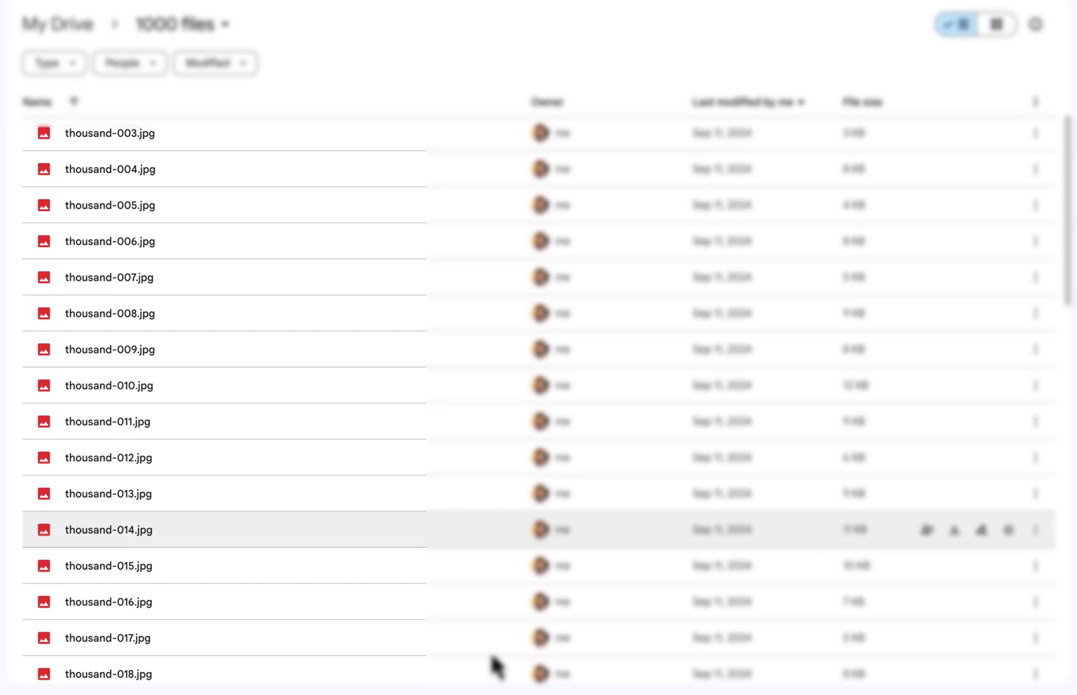
scroll(496, 668, "down", 4)
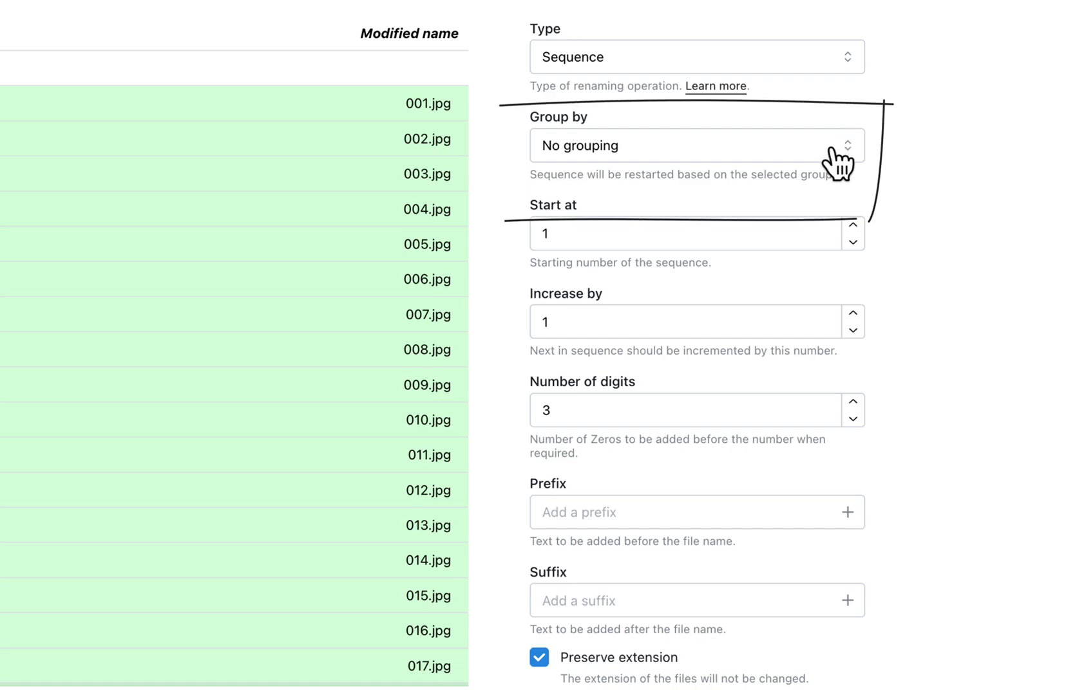
left_click(837, 154)
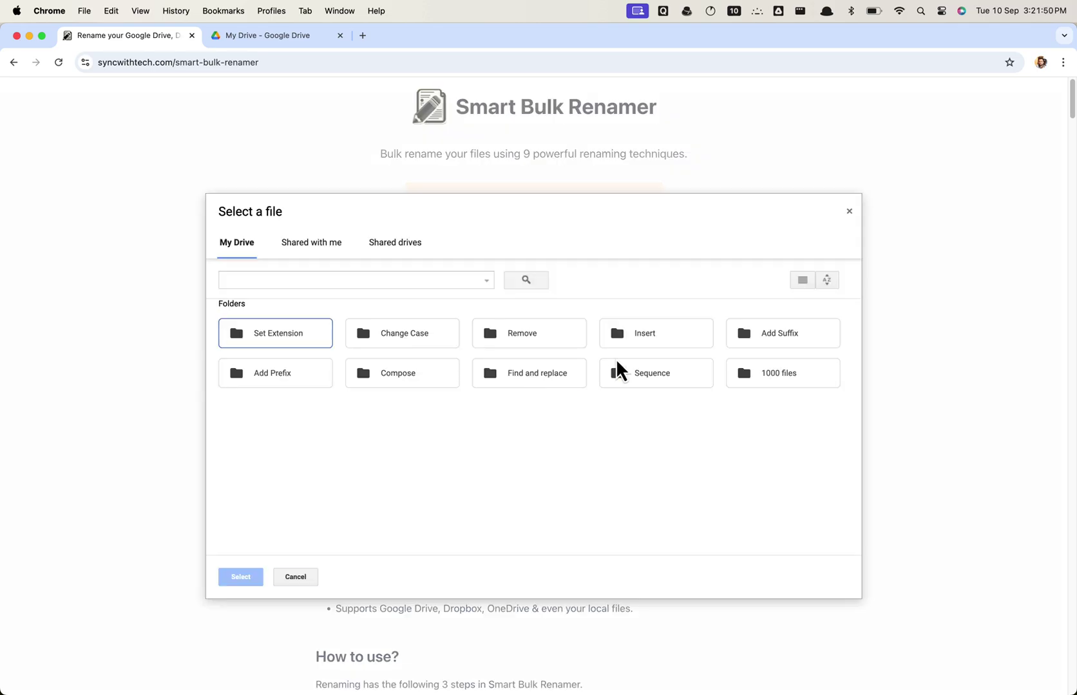
Pick the My Wedding folder inside Sequence > No grouping from Google Drive for renaming.
double_click(618, 370)
double_click(512, 348)
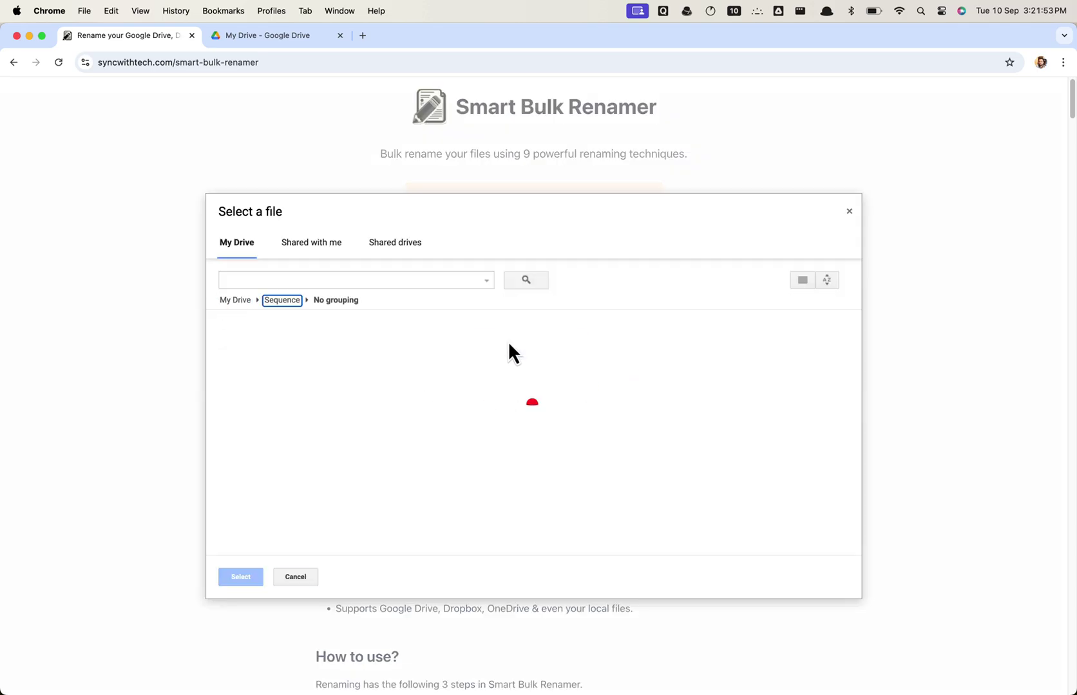
left_click(276, 344)
left_click(255, 575)
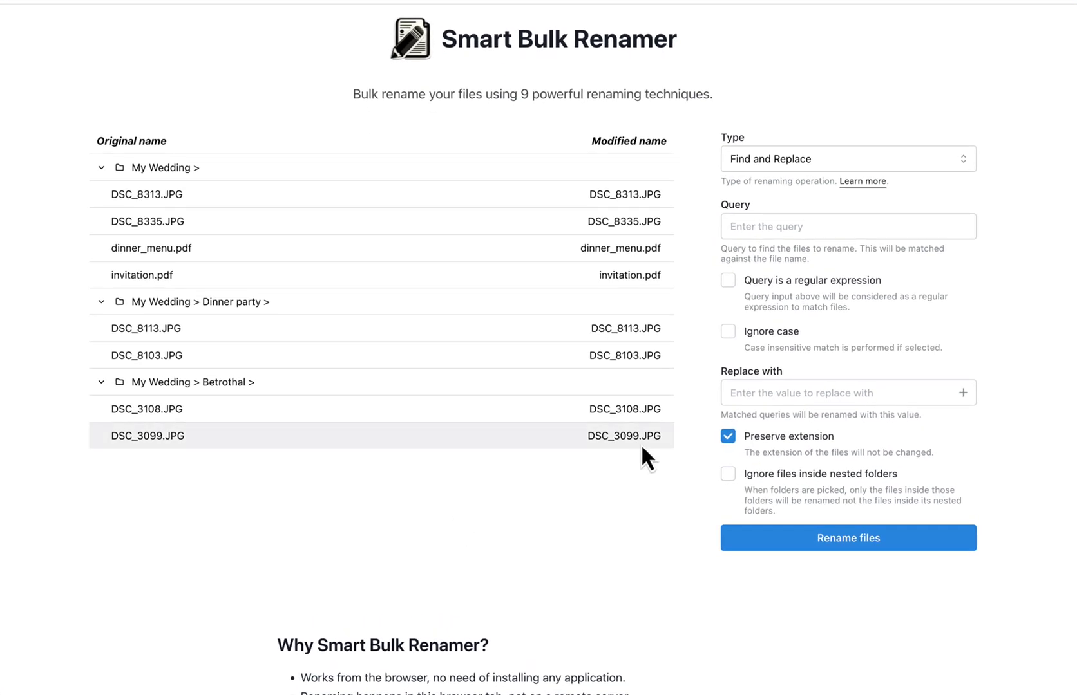
Choose the Sequence renaming type with its default numbering and no grouping, and rename the Google Drive files.
left_click(841, 161)
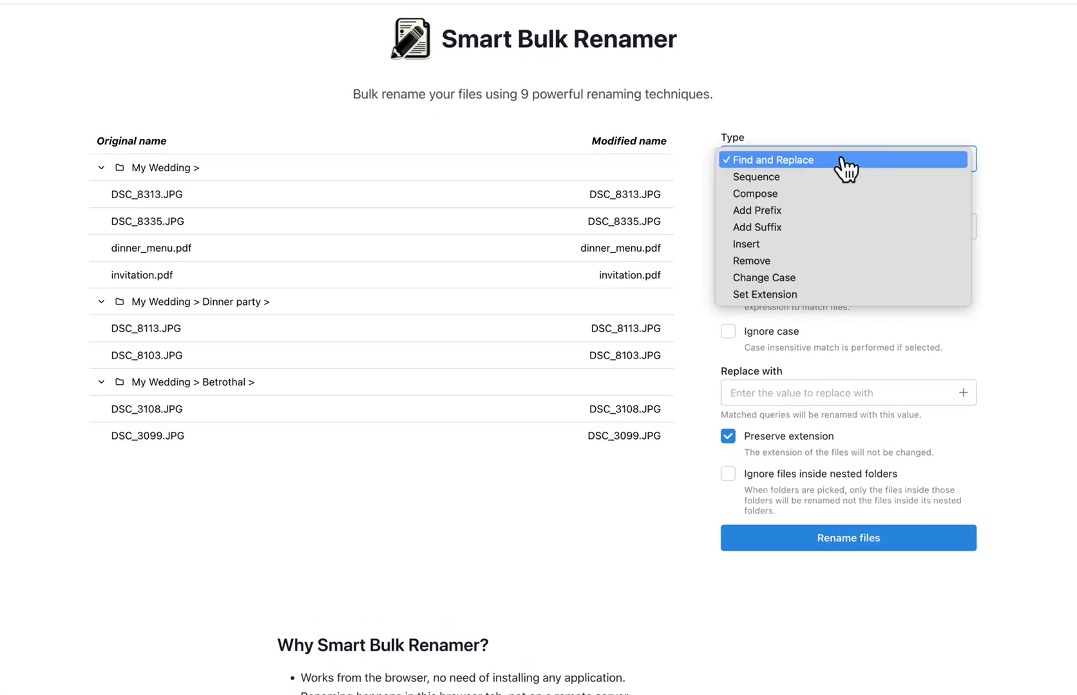
left_click(841, 178)
scroll(1056, 387, "down", 2)
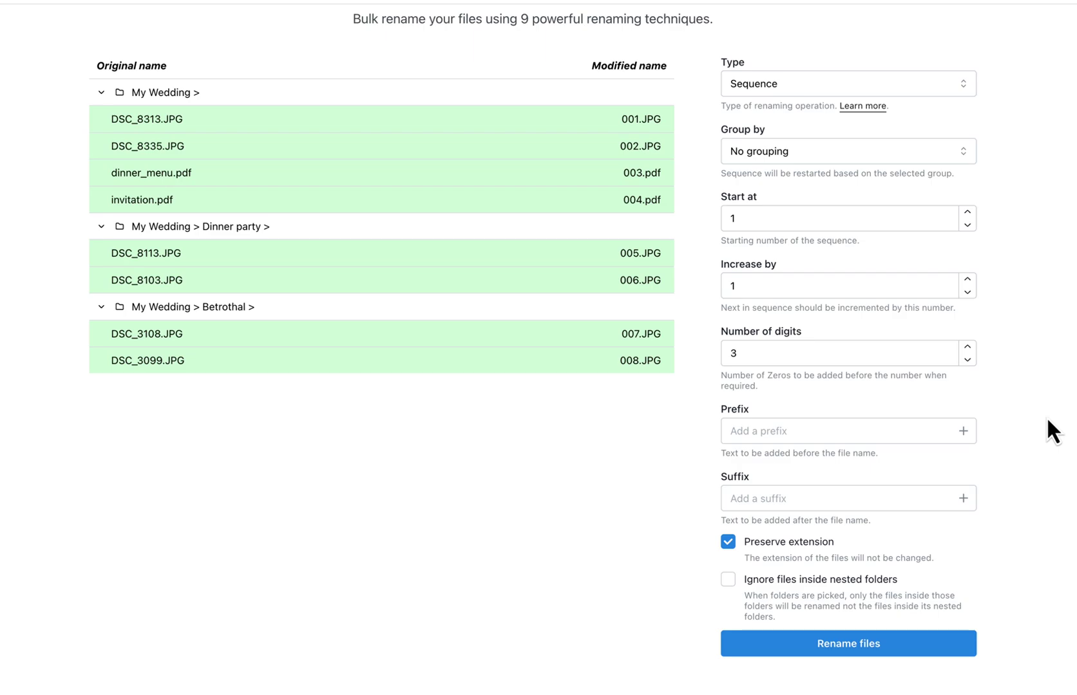
left_click(871, 652)
left_click(627, 144)
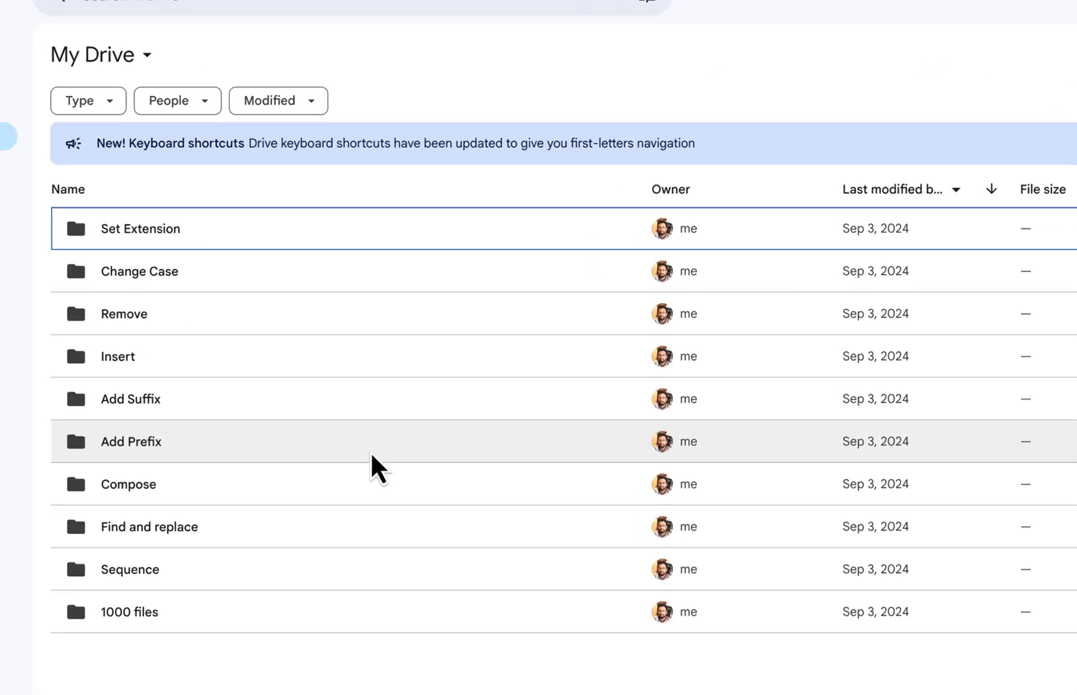
Check the renamed files in Google Drive under Sequence > No grouping > My Wedding, including the Dinner party and Betrothal folders, and return to Smart Bulk Renamer.
double_click(360, 569)
double_click(251, 312)
double_click(219, 222)
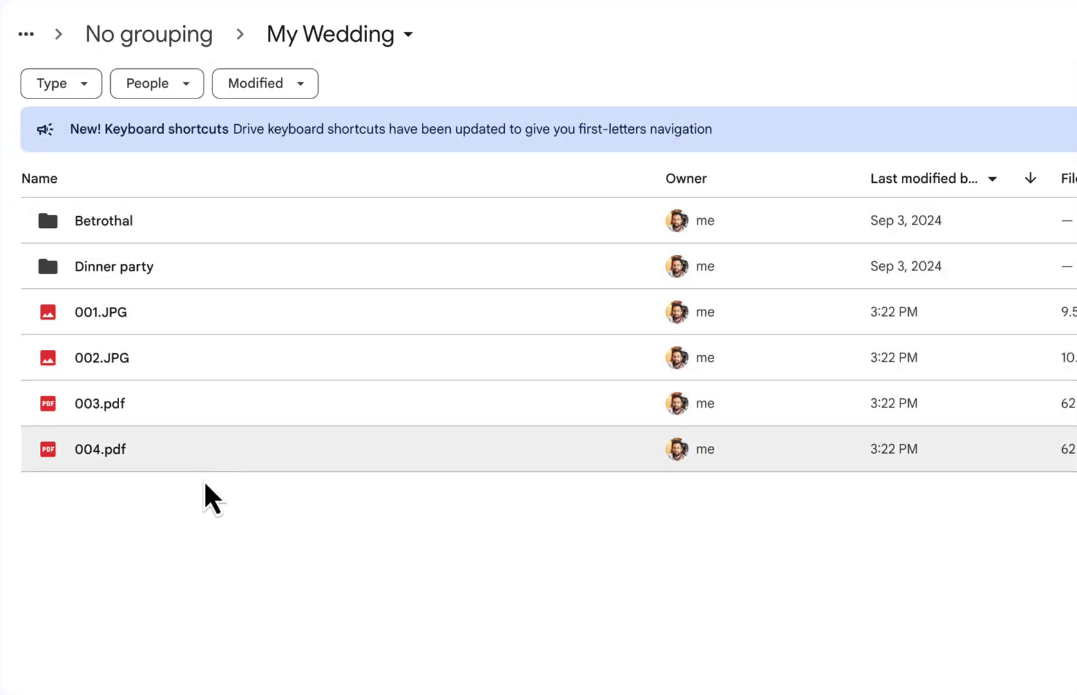
double_click(214, 263)
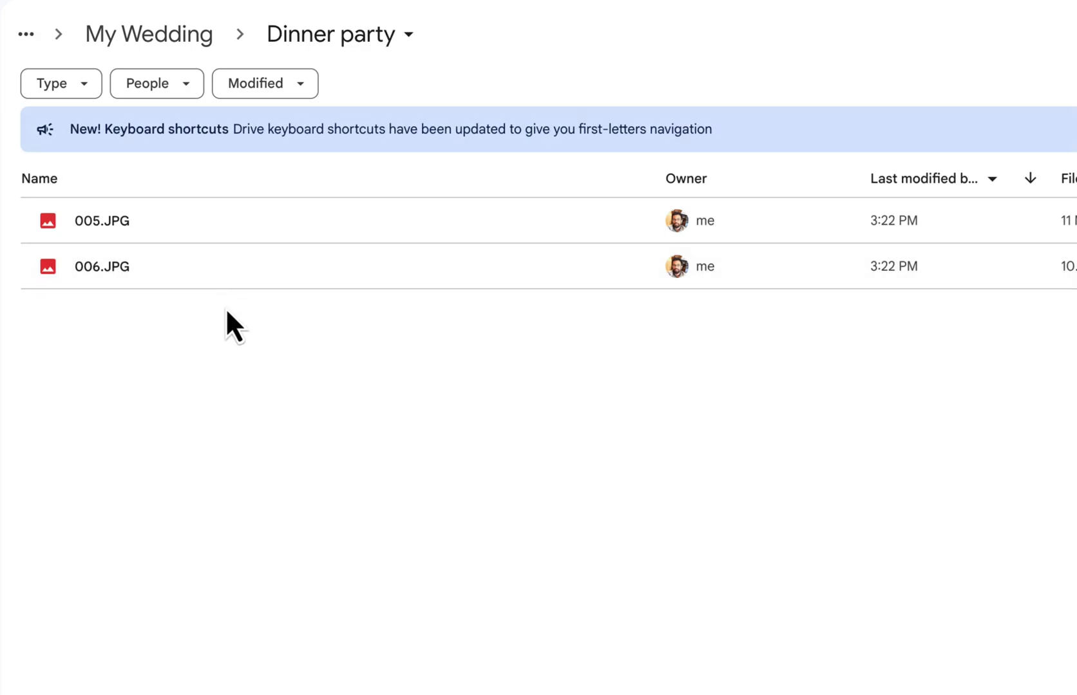
left_click(197, 36)
double_click(190, 223)
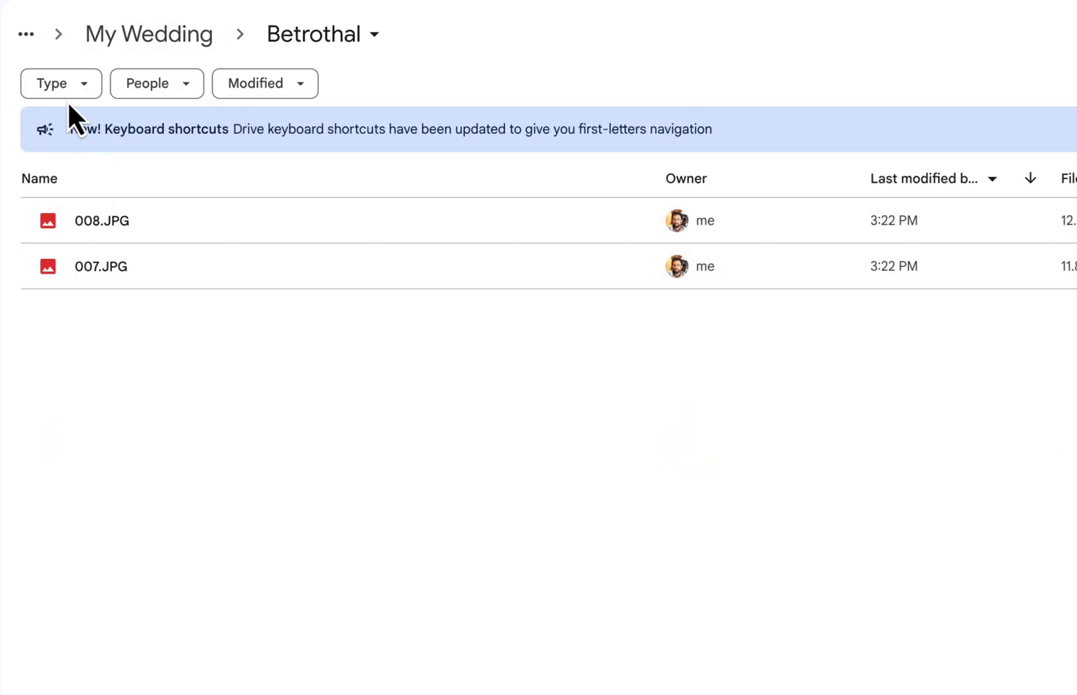
left_click(25, 38)
left_click(38, 74)
key("ctrl+shift+Tab")
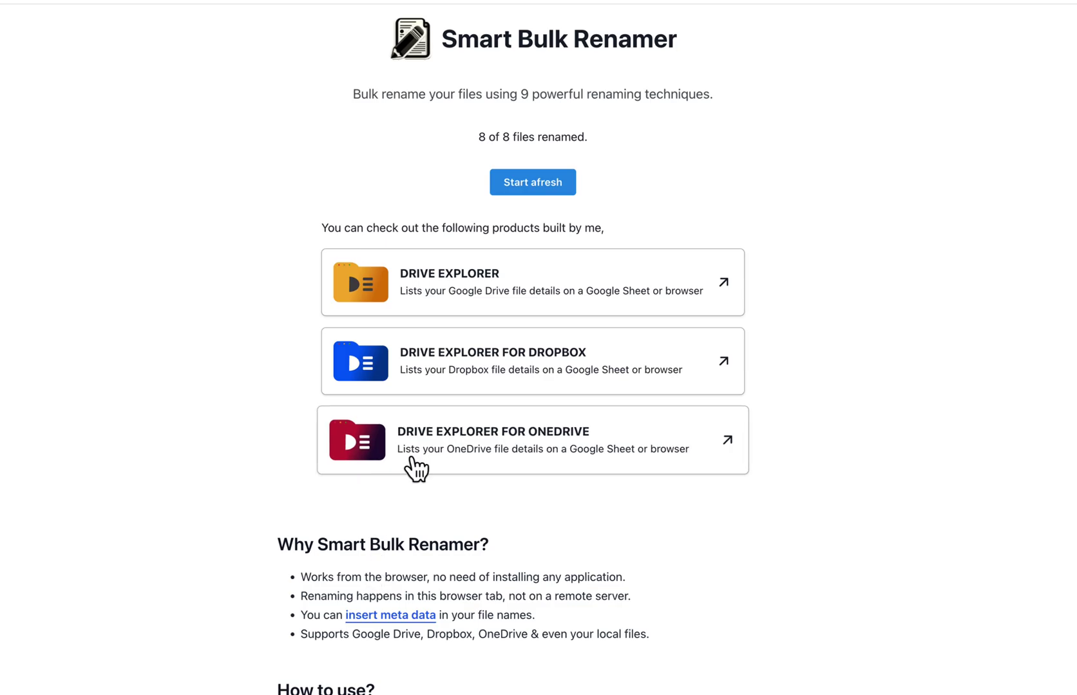
Start afresh and pick the My Wedding folder inside Sequence > Group by type from Google Drive for renaming.
left_click(532, 188)
left_click(512, 293)
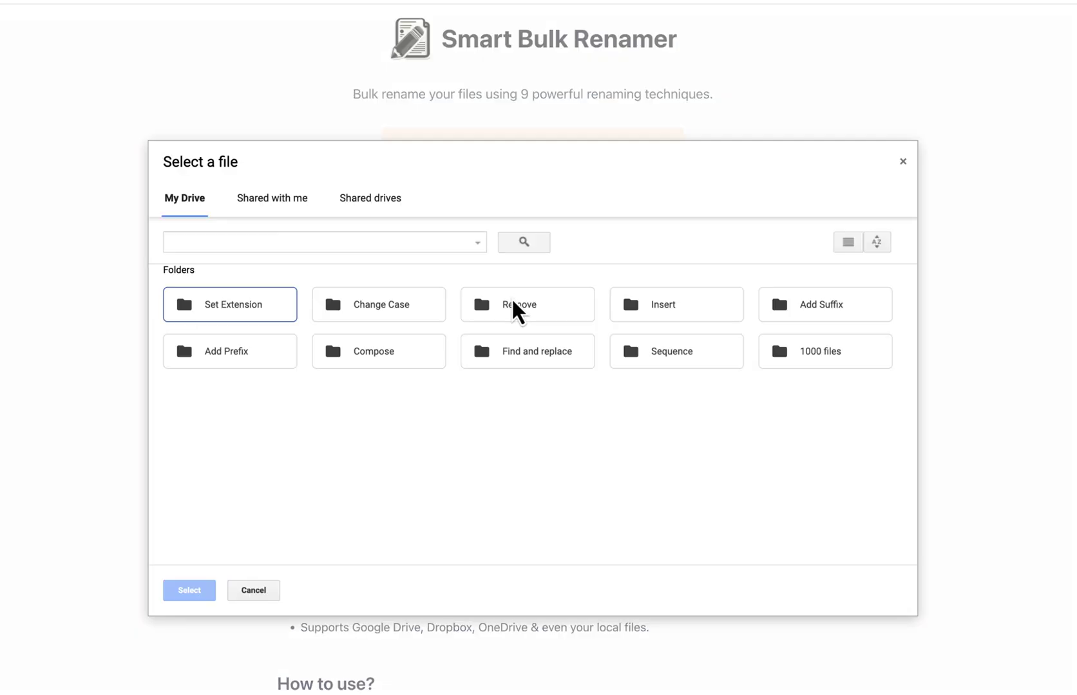
double_click(623, 350)
double_click(370, 325)
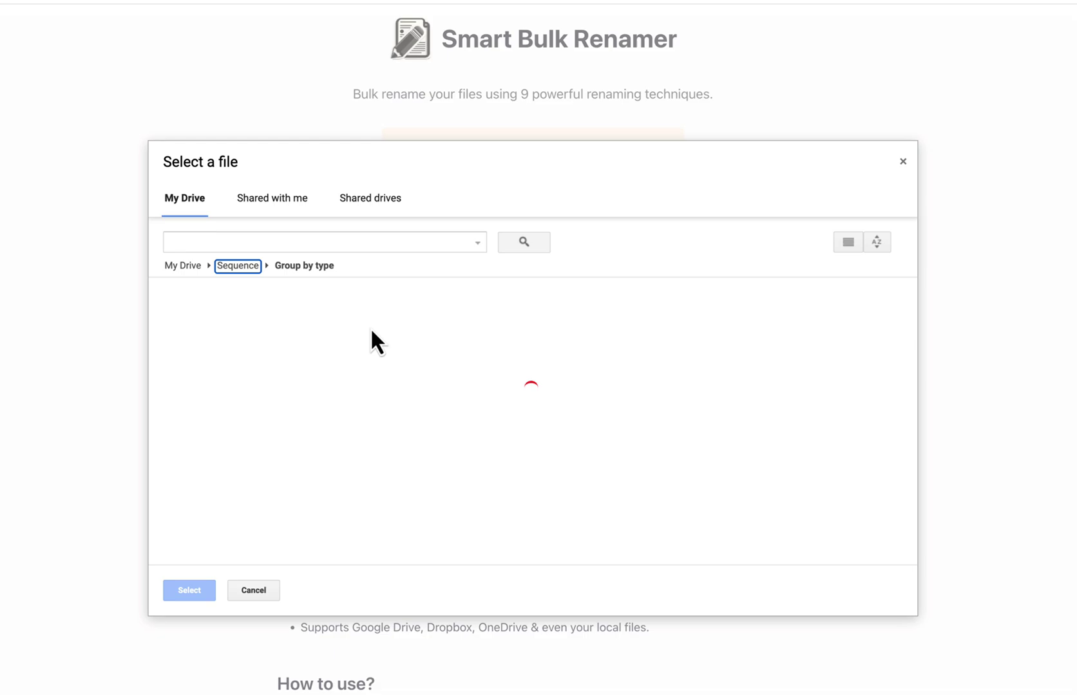
left_click(260, 322)
left_click(192, 590)
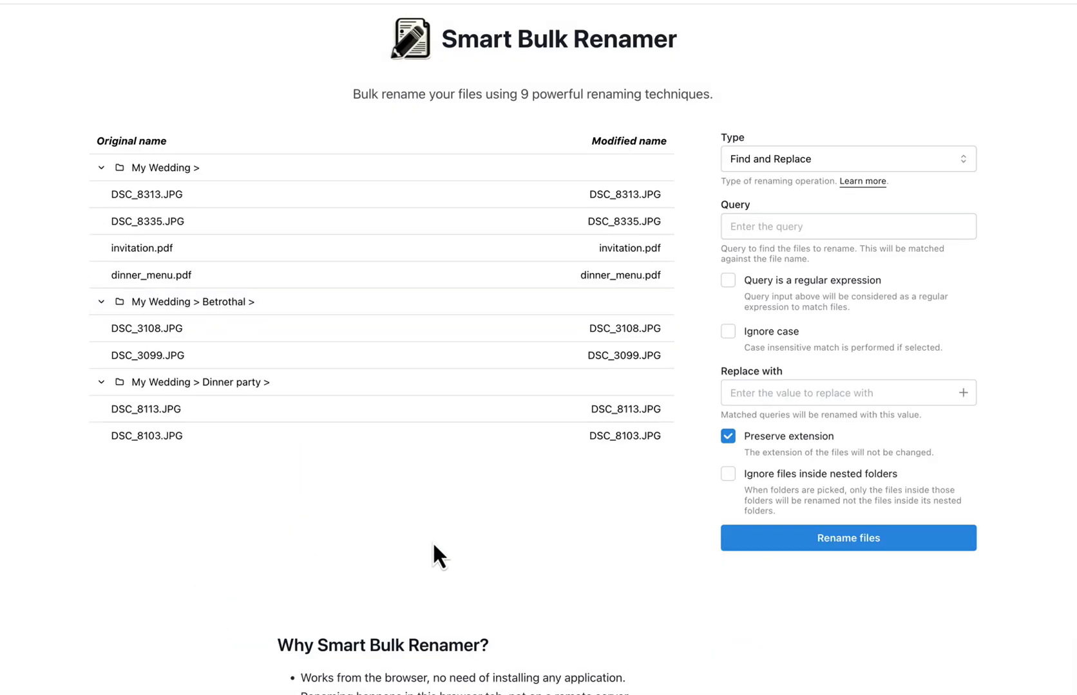
Choose the Sequence renaming type grouped by content type, and rename the Google Drive files.
left_click(833, 161)
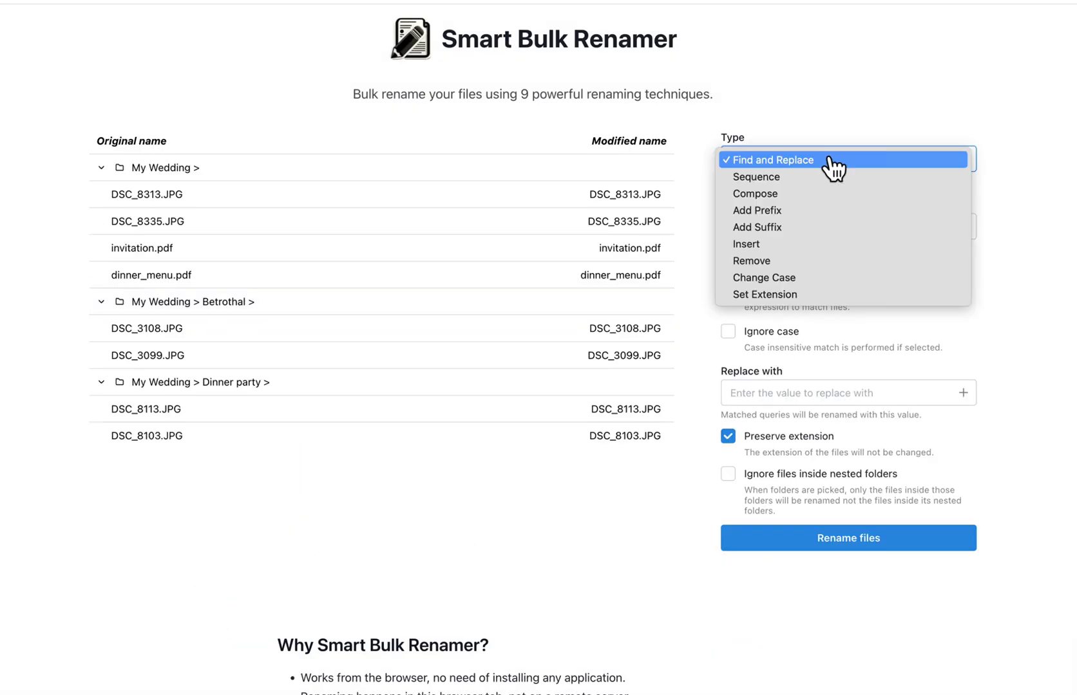
left_click(833, 176)
left_click(826, 227)
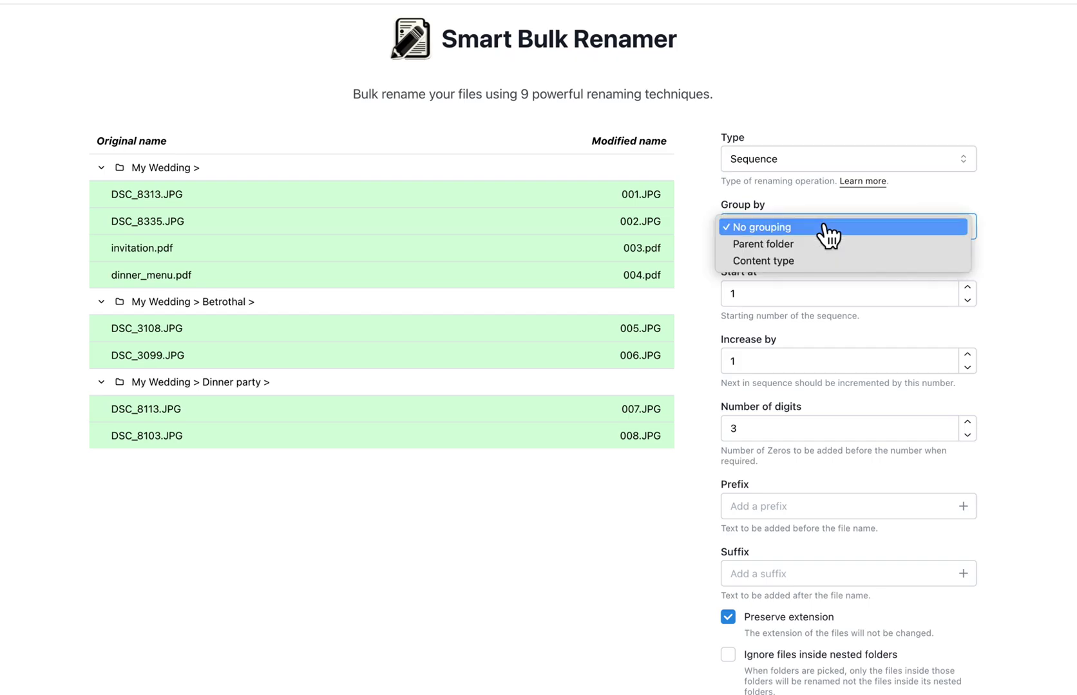
left_click(826, 258)
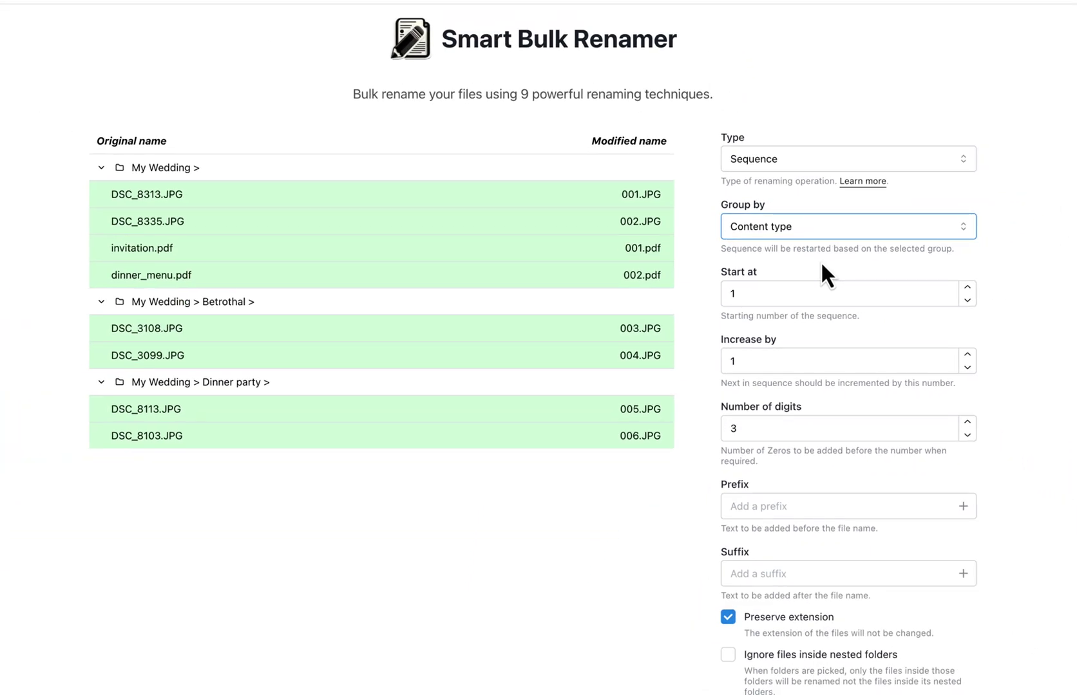
left_click(818, 317)
scroll(836, 447, "down", 3)
left_click(817, 579)
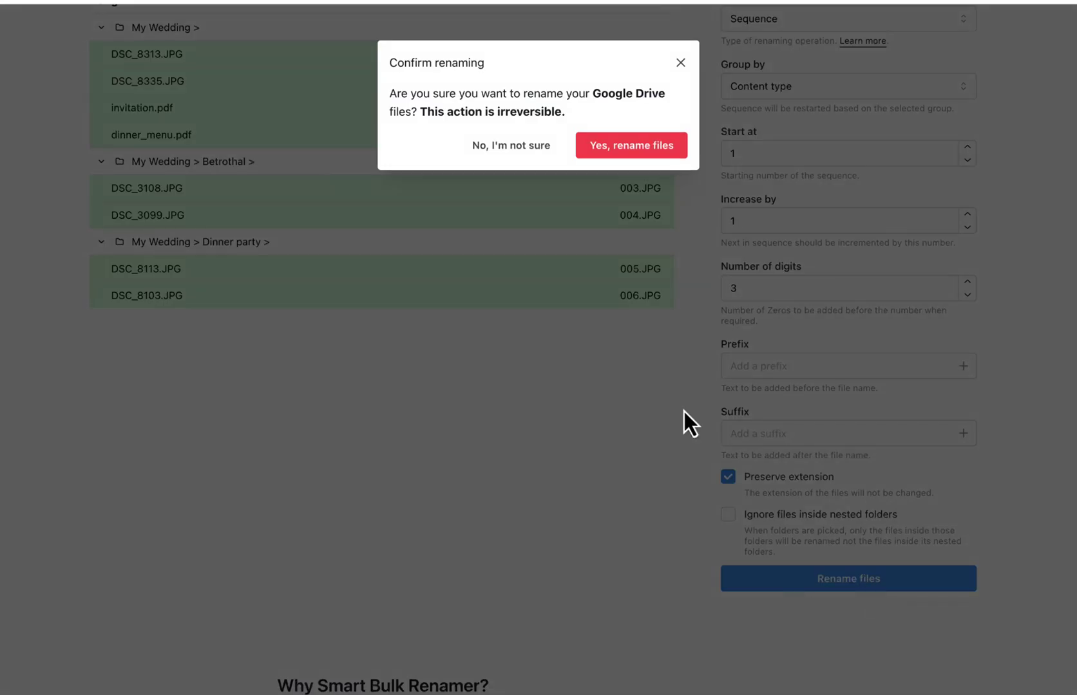
left_click(637, 145)
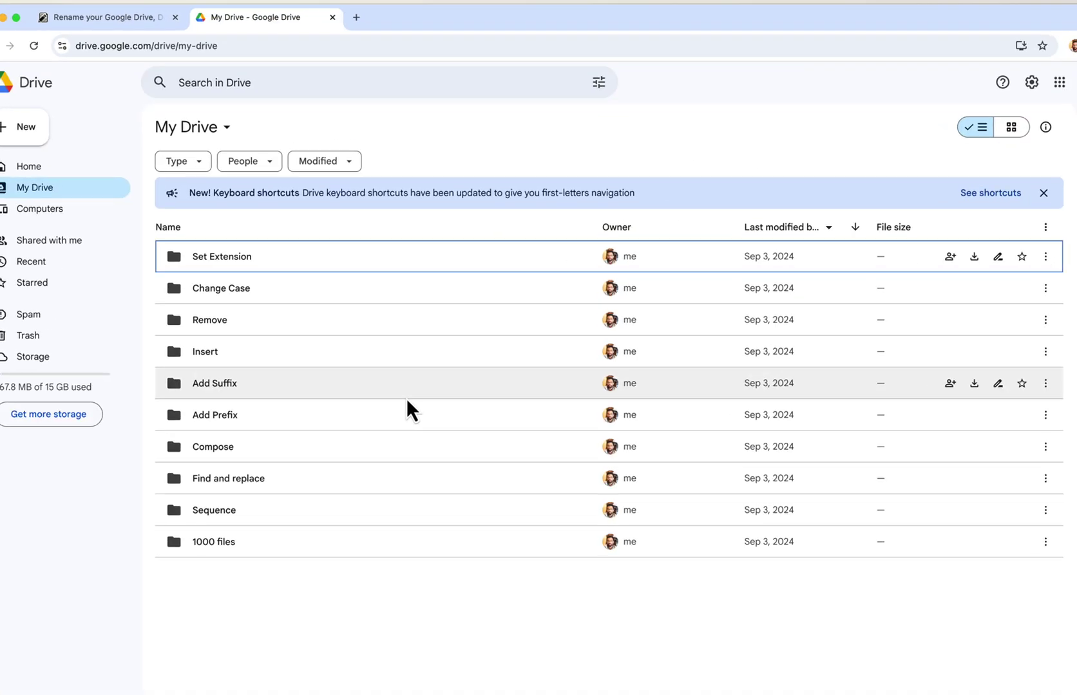
Check the renamed files in Google Drive under Sequence > Group by type > My Wedding and its Dinner party and Betrothal folders.
double_click(360, 509)
double_click(204, 282)
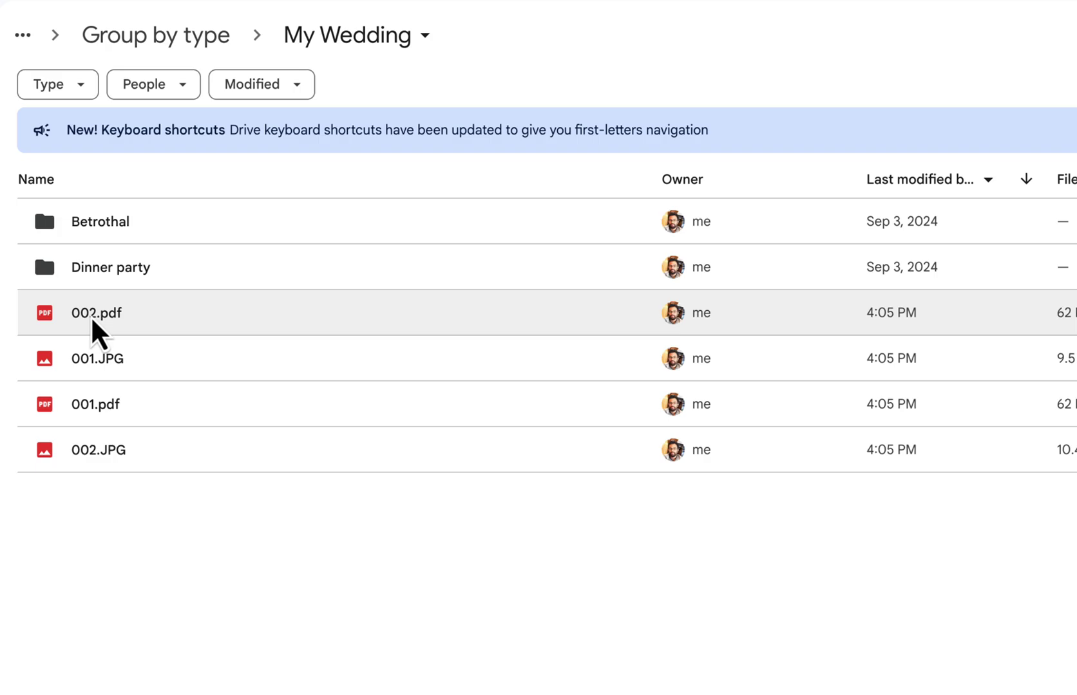
double_click(160, 276)
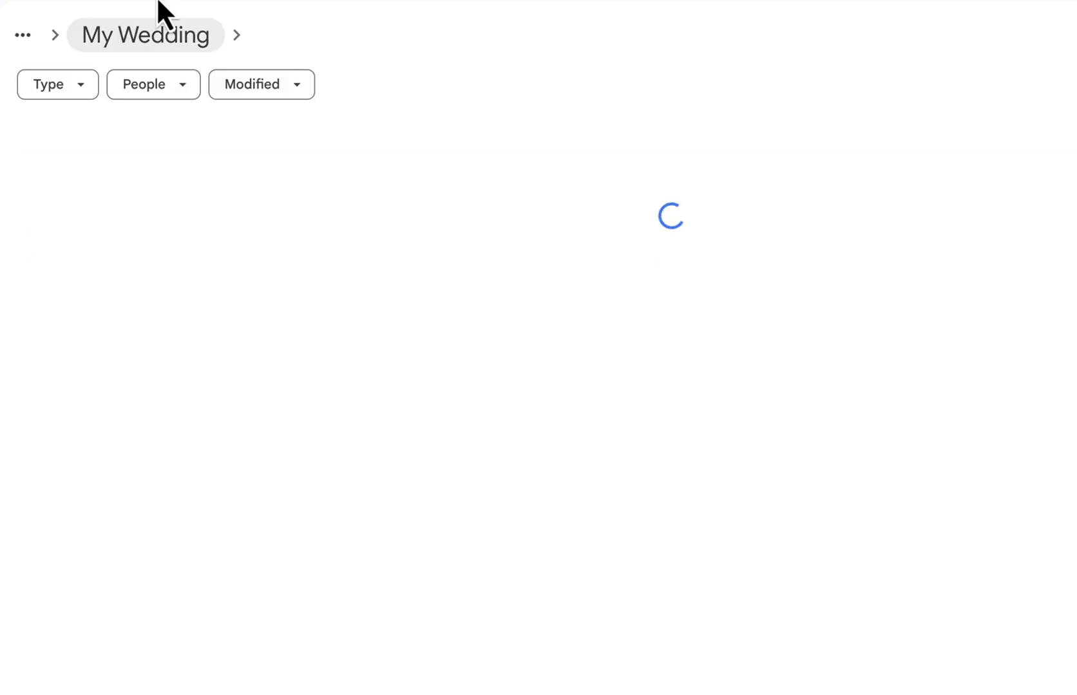
left_click(152, 33)
double_click(127, 226)
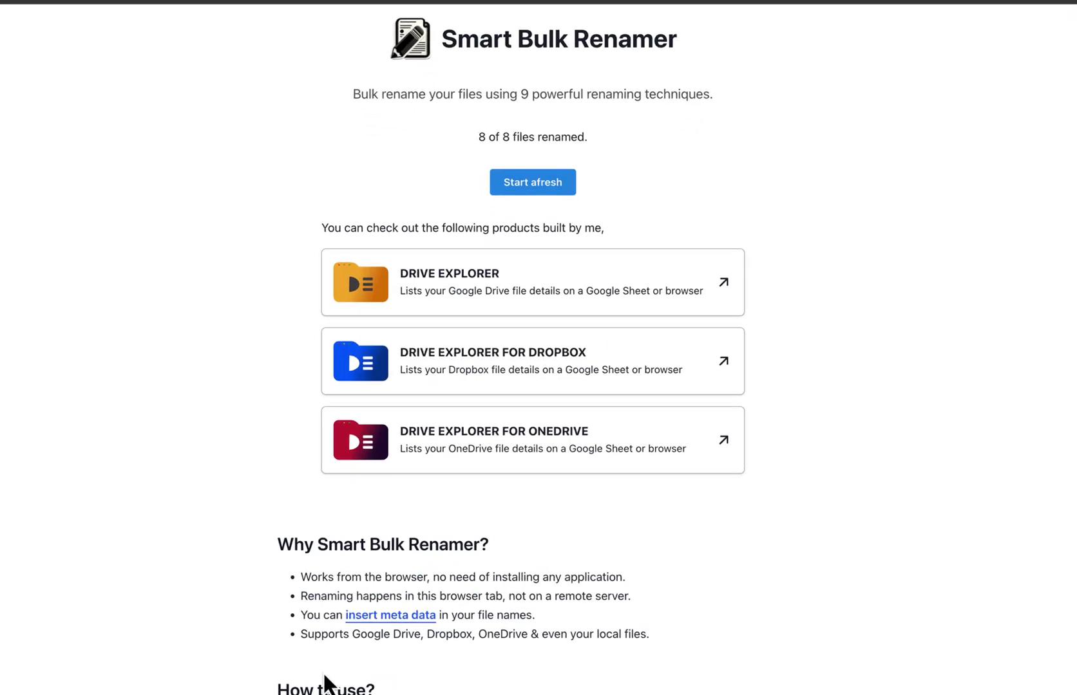
Start afresh in Smart Bulk Renamer and pick the My Wedding folder inside Sequence > Group by parent from Google Drive.
left_click(547, 182)
left_click(490, 288)
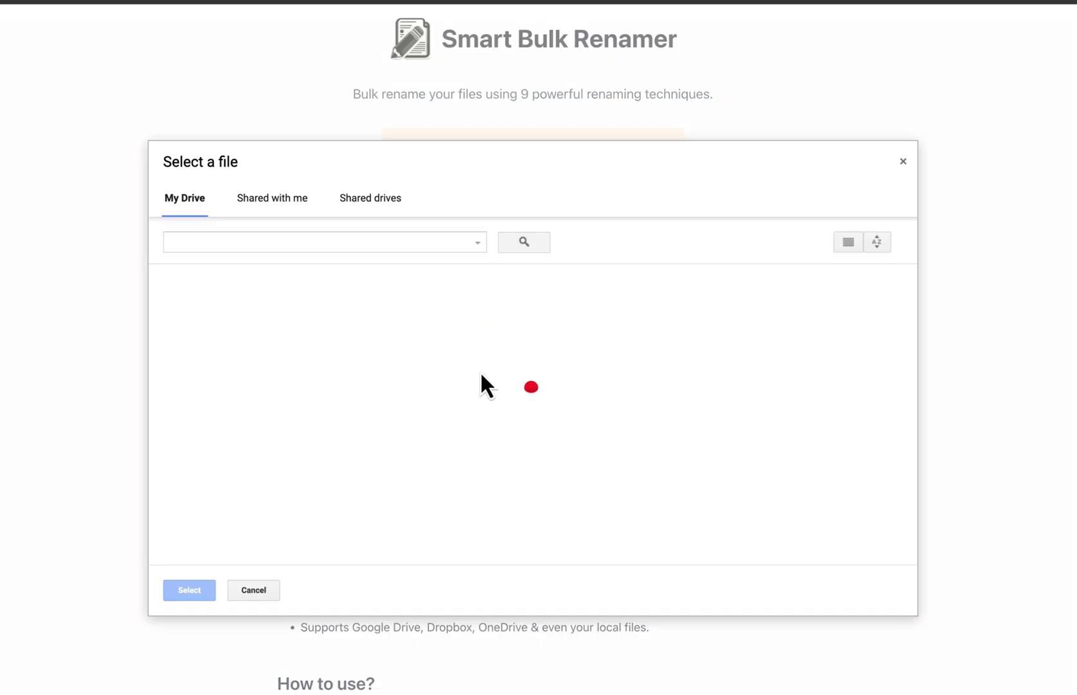
double_click(633, 361)
double_click(206, 316)
left_click(193, 318)
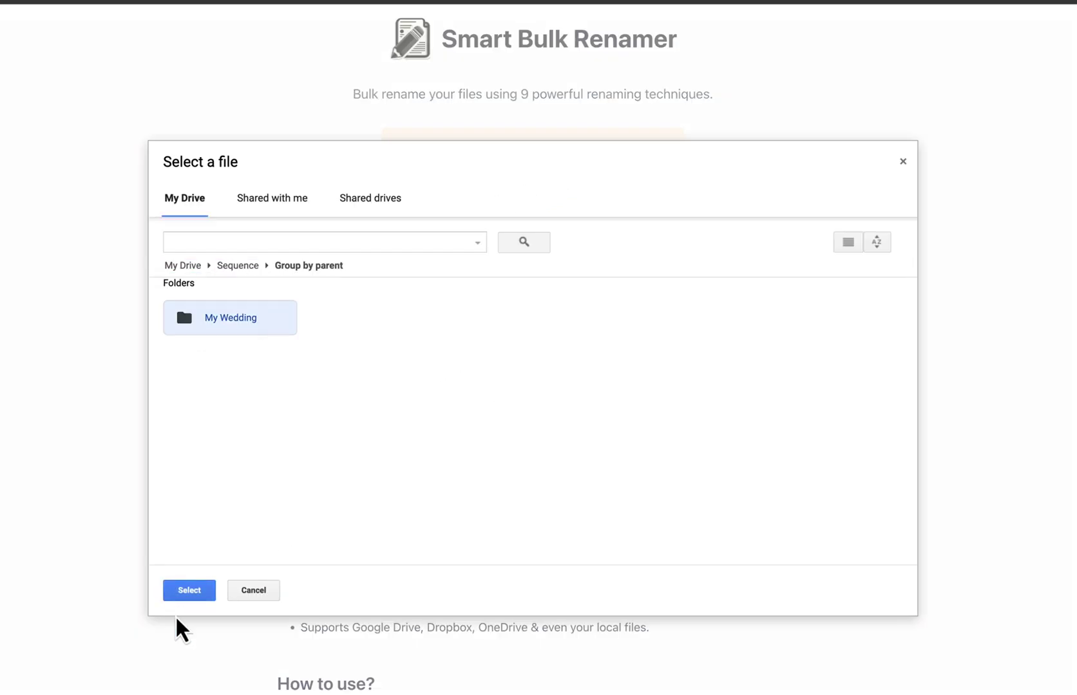
left_click(189, 591)
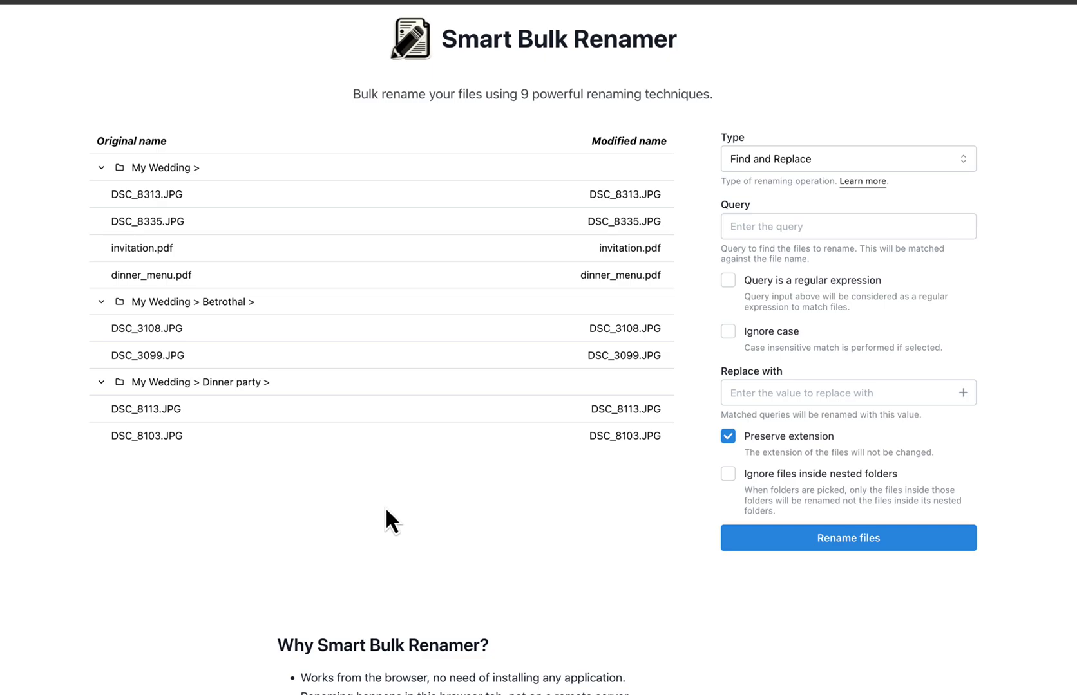
Choose the Sequence renaming type and group the numbering by parent folder.
left_click(805, 164)
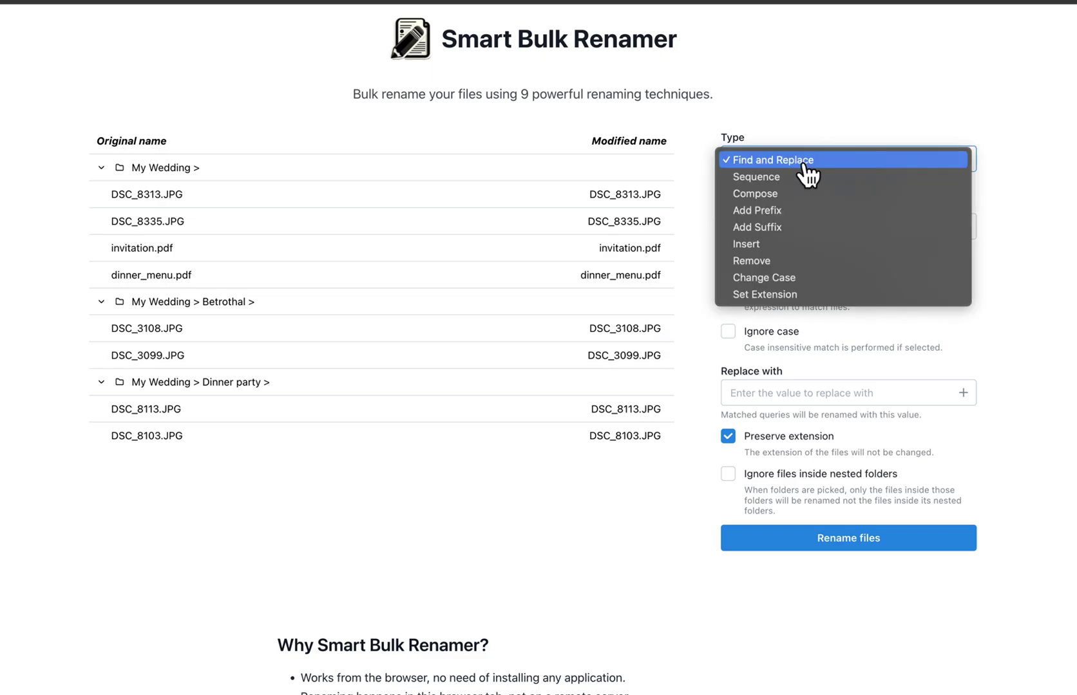
left_click(807, 173)
left_click(808, 227)
left_click(811, 243)
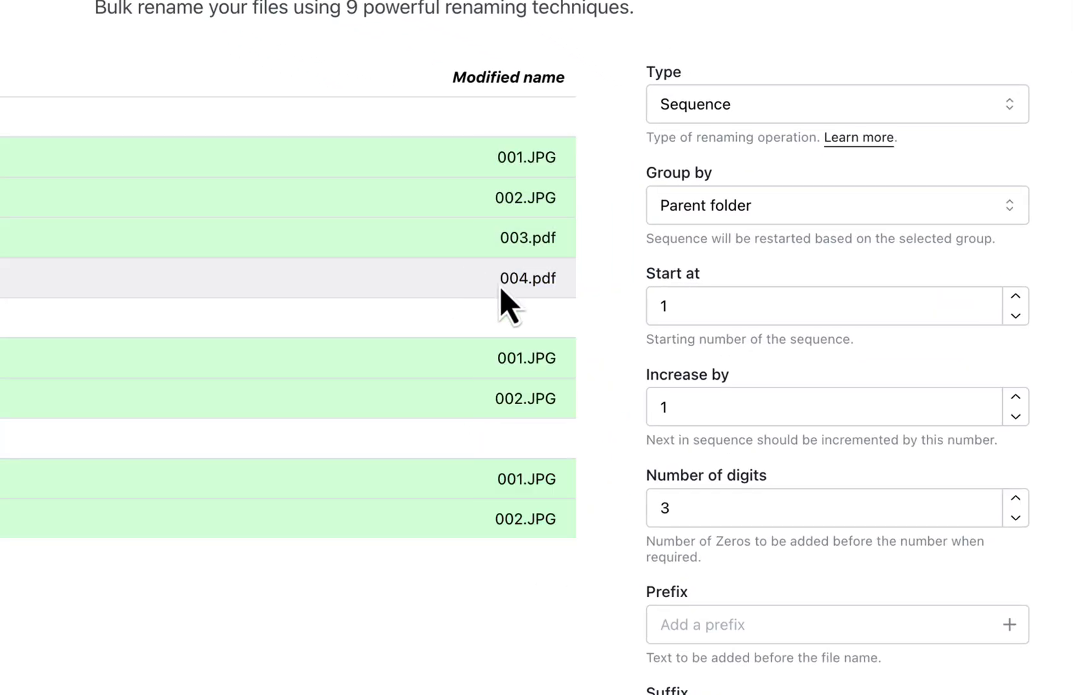
Set the sequence to start at 2 and increase by 2, and rename the Google Drive files.
left_click(1015, 297)
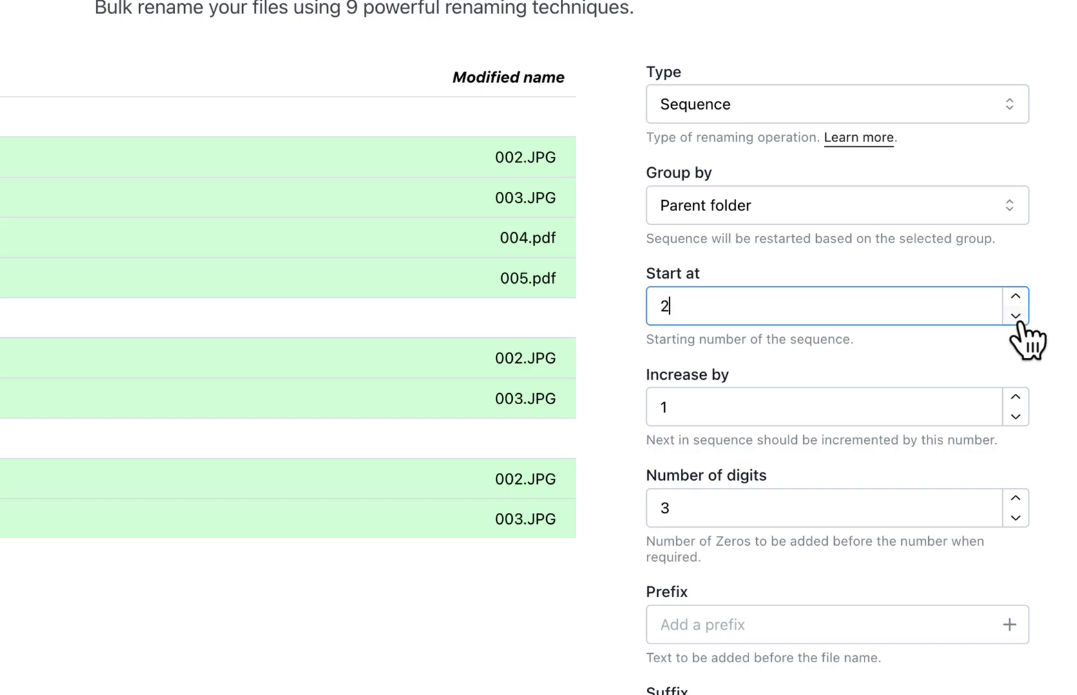
left_click(1015, 397)
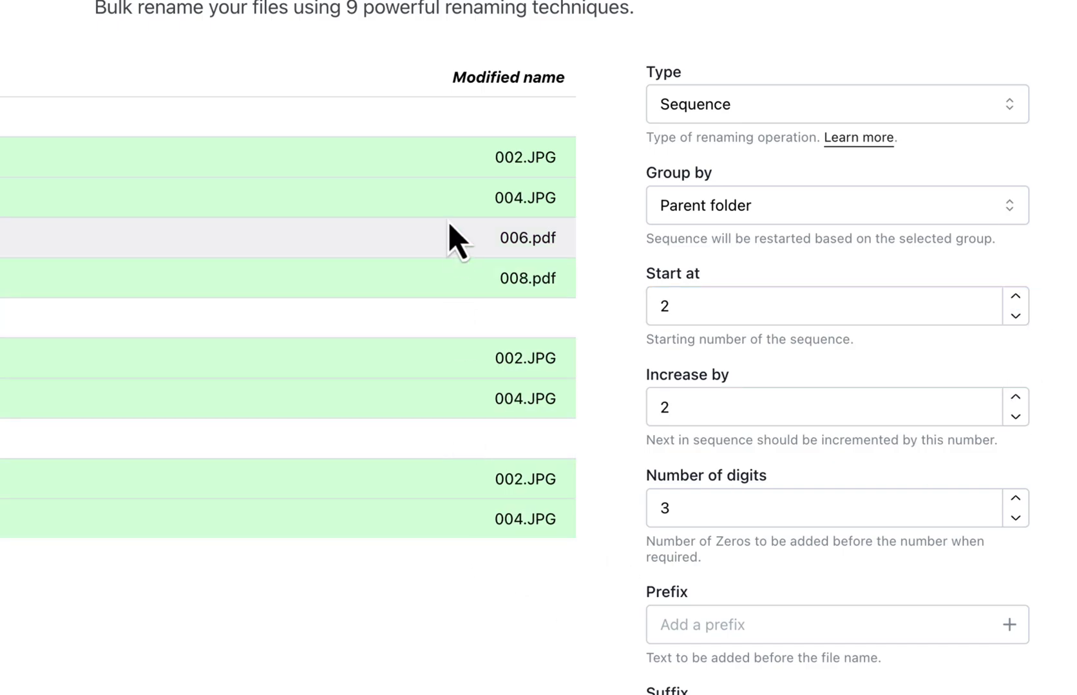
left_click(828, 647)
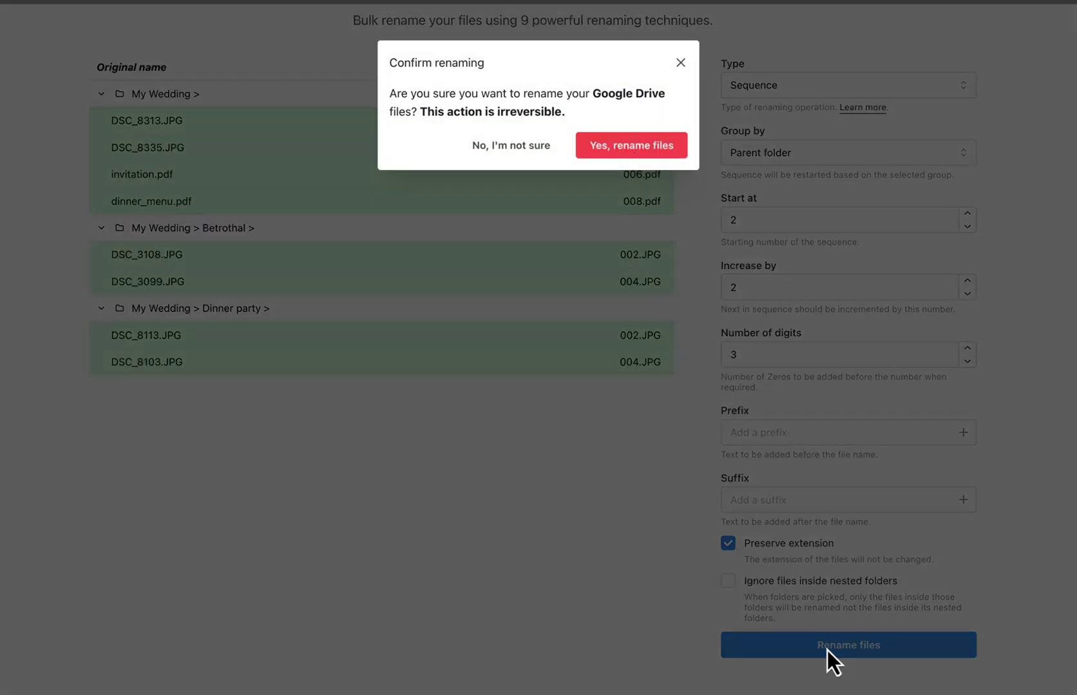
left_click(643, 153)
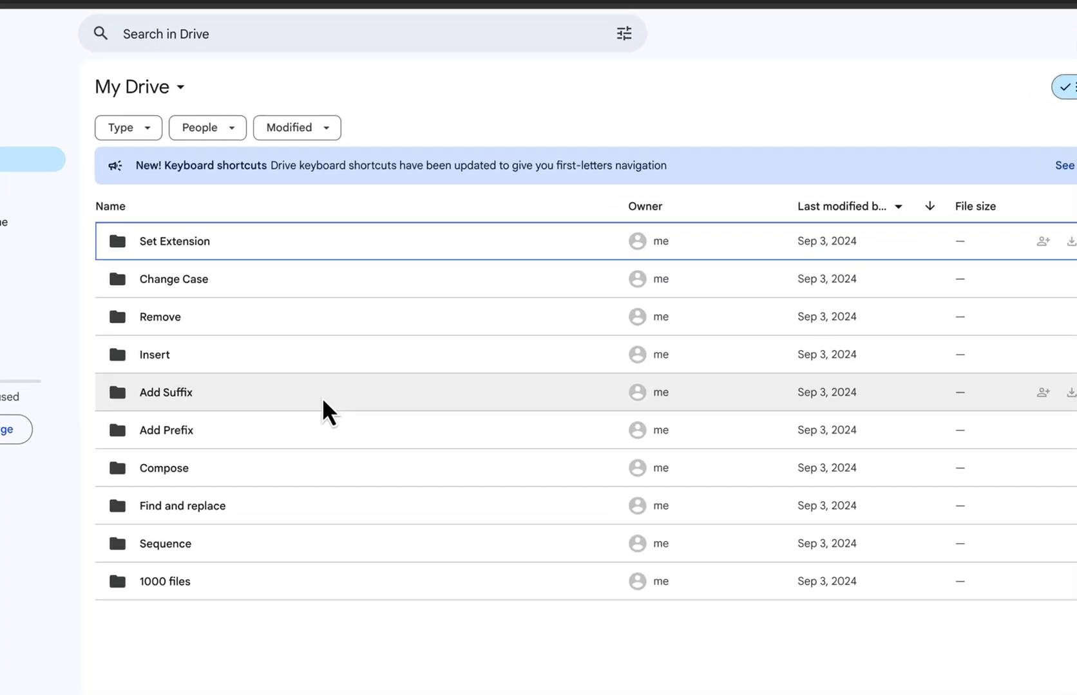
Check the renamed files in Google Drive under Sequence > Group by parent > My Wedding and its subfolders, and return to Smart Bulk Renamer.
left_click(310, 500)
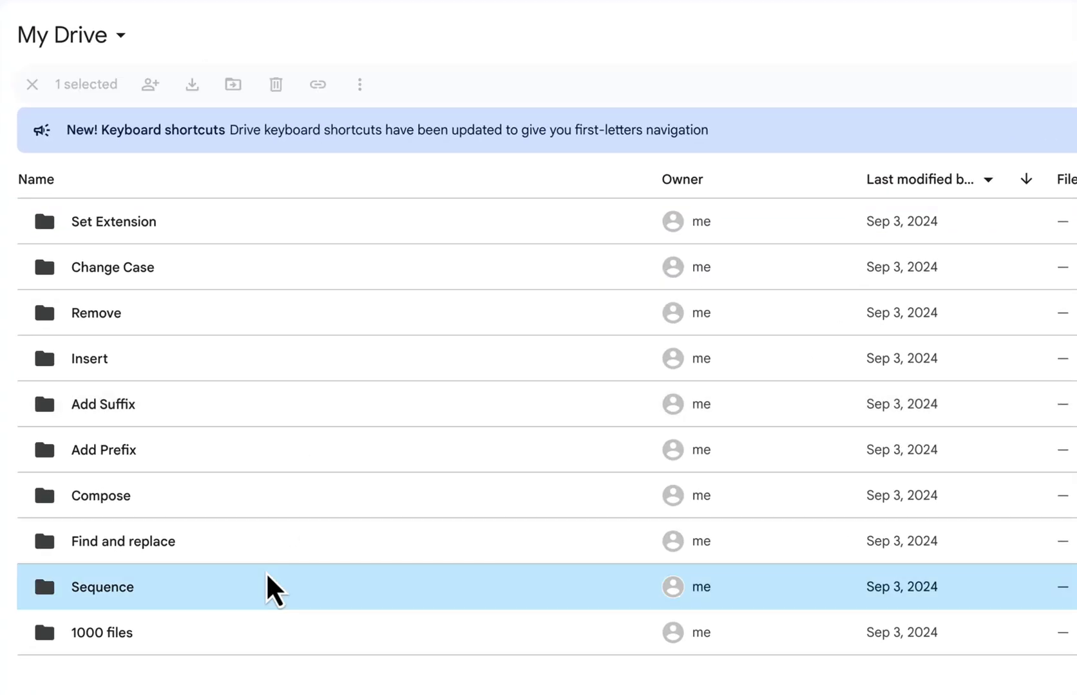
double_click(273, 588)
double_click(199, 230)
double_click(199, 230)
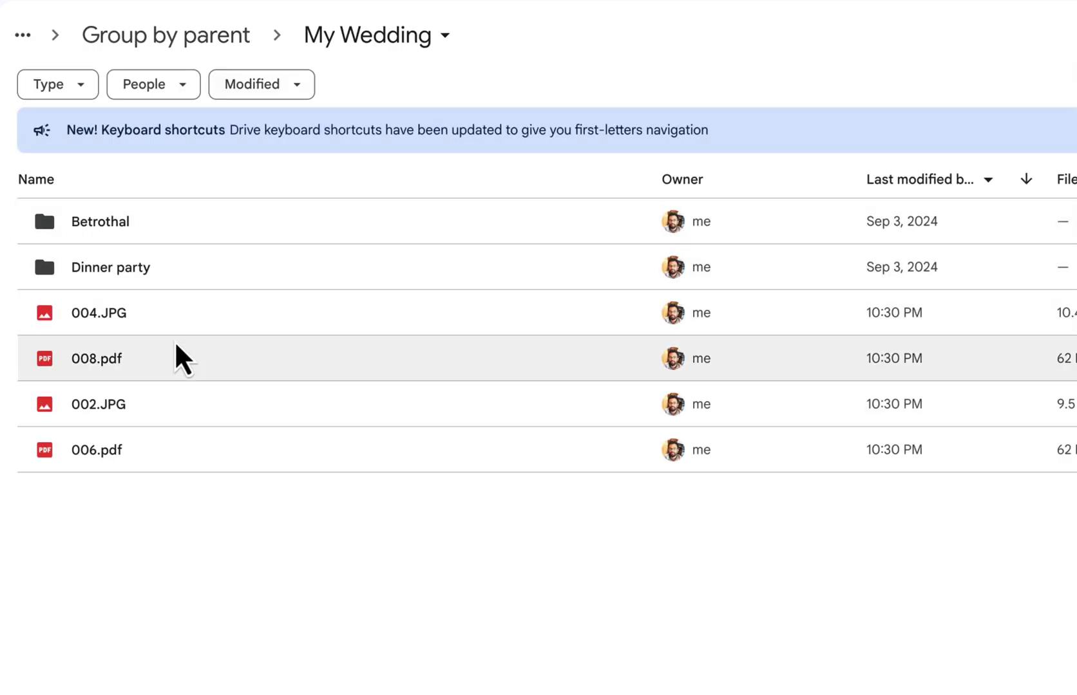
double_click(184, 272)
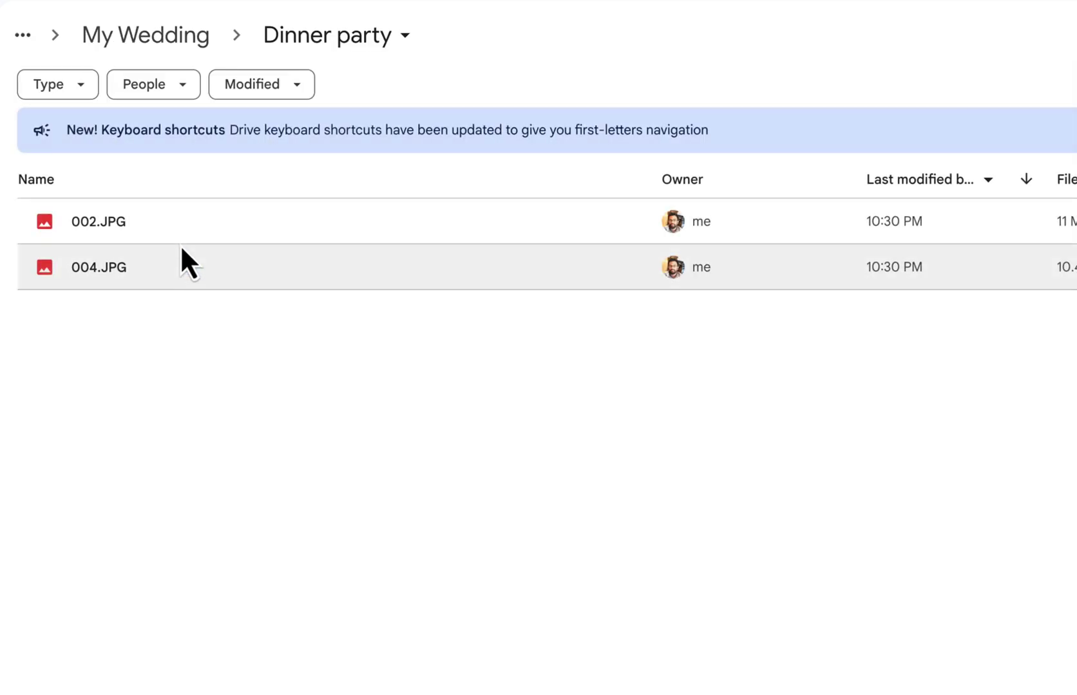
key("alt+Left")
double_click(148, 222)
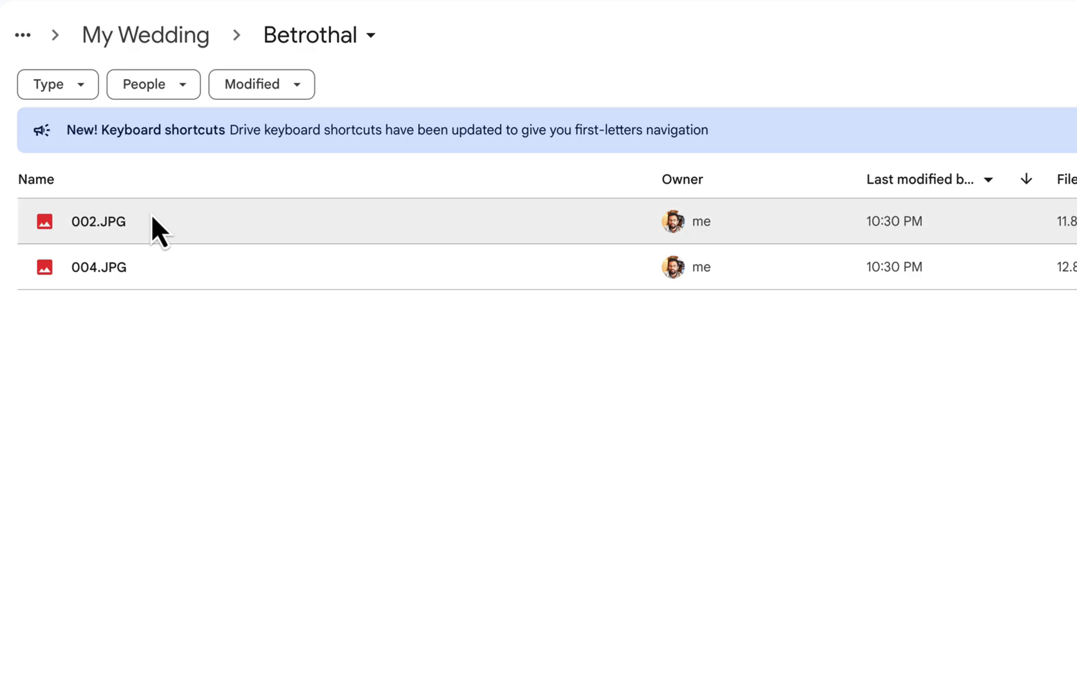
left_click(23, 35)
left_click(51, 72)
key("ctrl+shift+Tab")
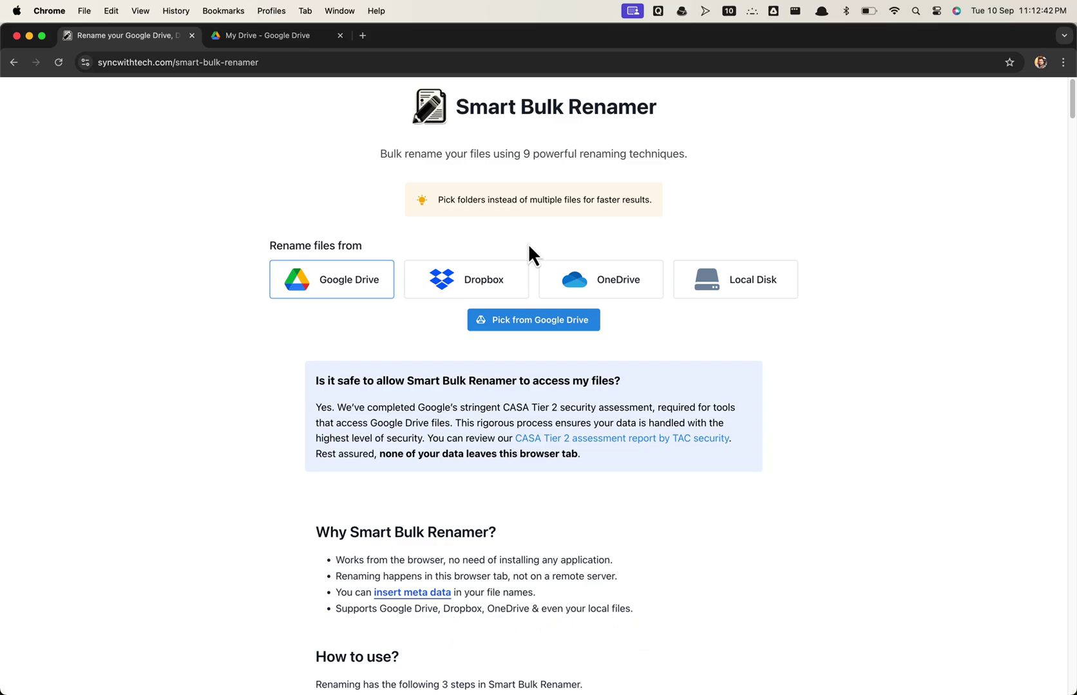
Pick the My Wedding folder inside the Compose folder from Google Drive for renaming.
left_click(545, 324)
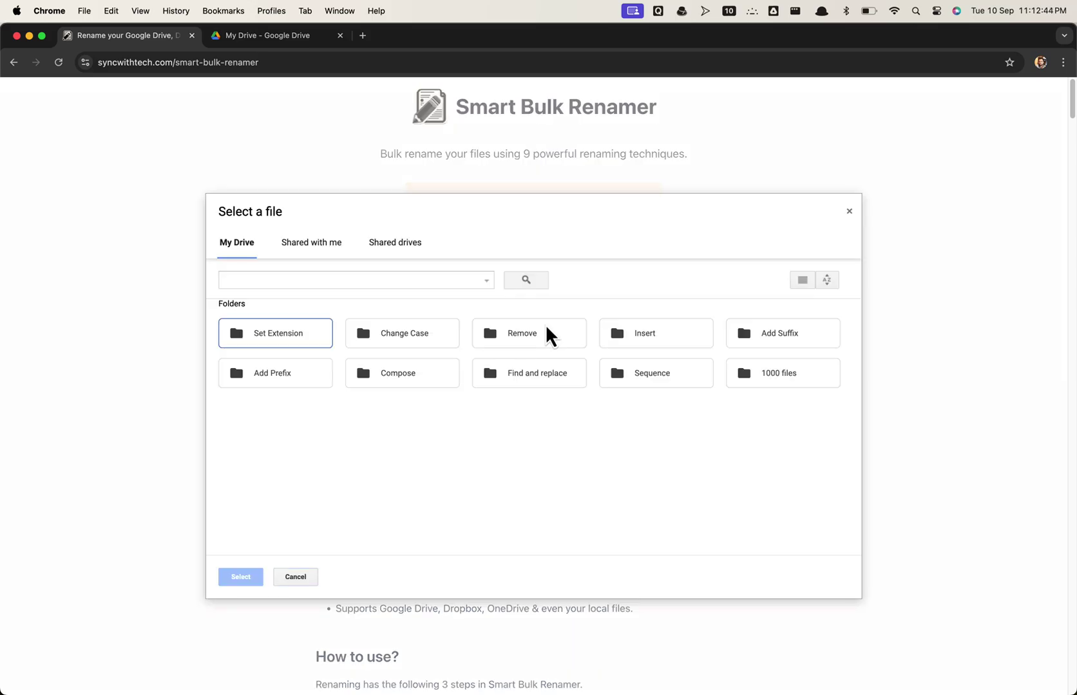
double_click(414, 385)
left_click(242, 577)
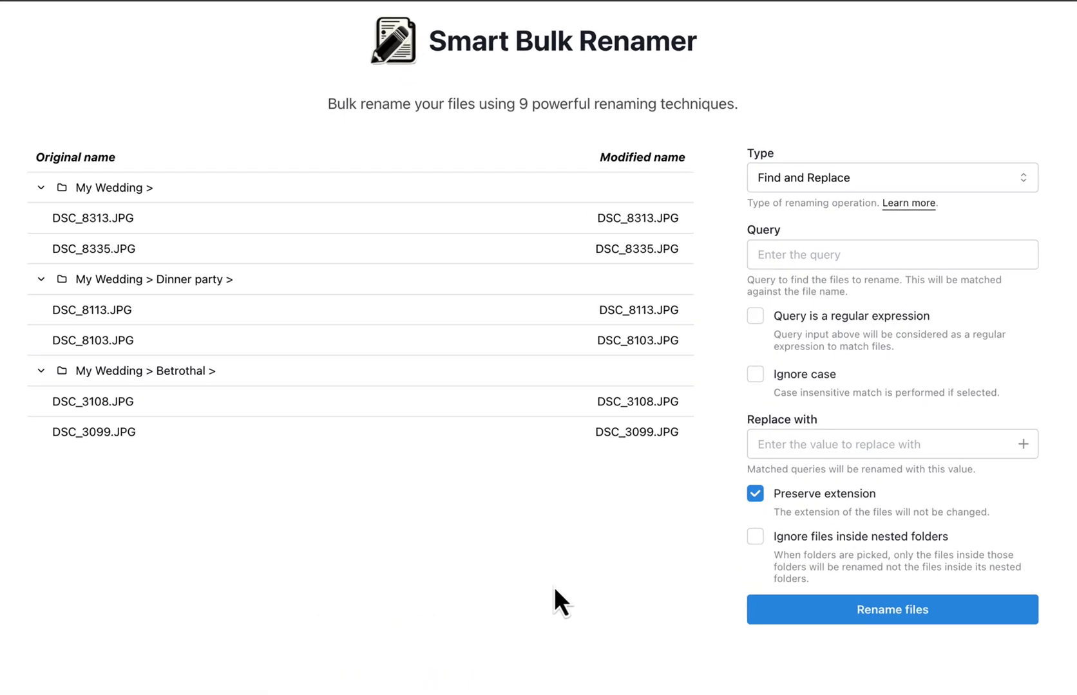
Choose the Compose renaming type with the metadata {{size|readableWith2Decimals}} as the new name, and rename the Google Drive files.
left_click(825, 177)
left_click(832, 216)
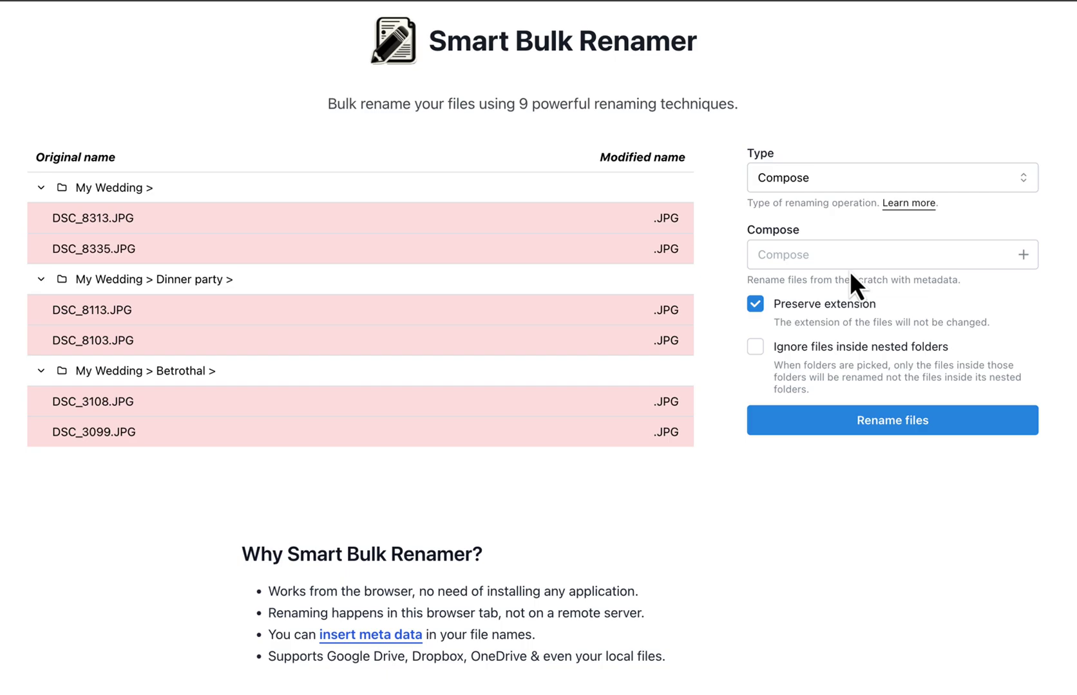
left_click(1023, 254)
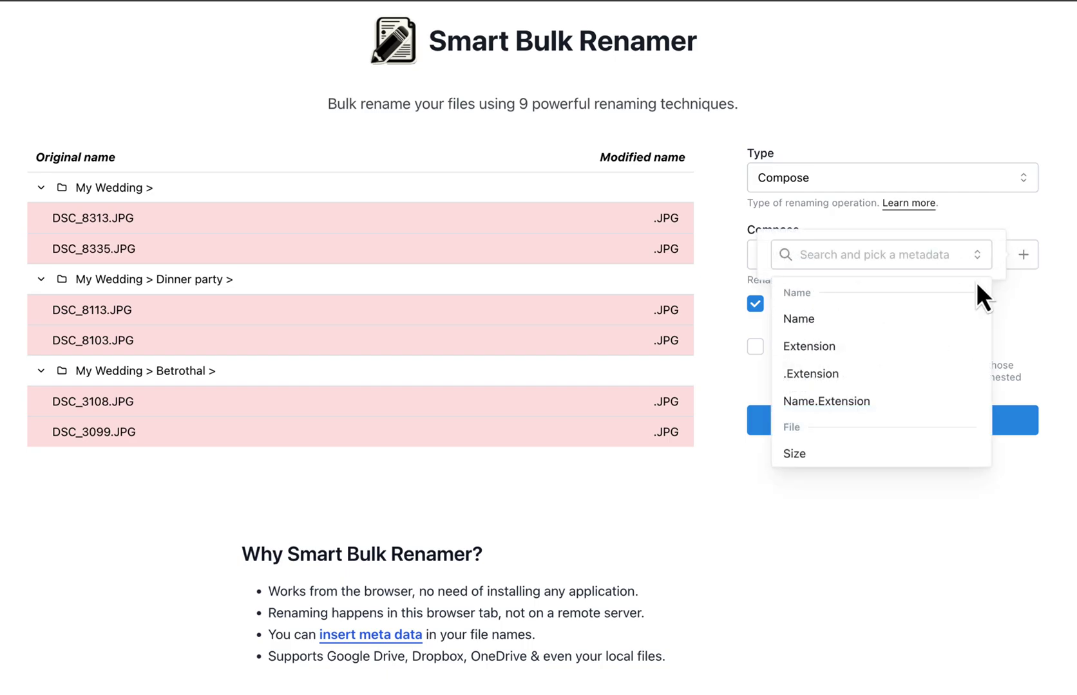
scroll(934, 335, "down", 2)
left_click(889, 377)
left_click(866, 349)
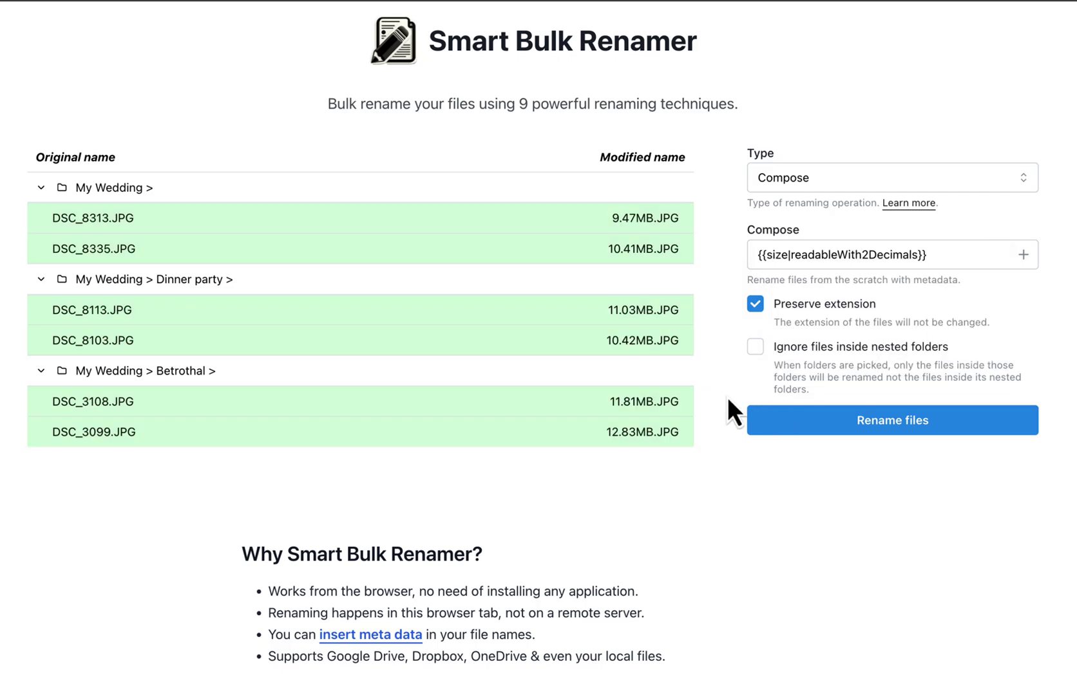
left_click(779, 422)
left_click(644, 169)
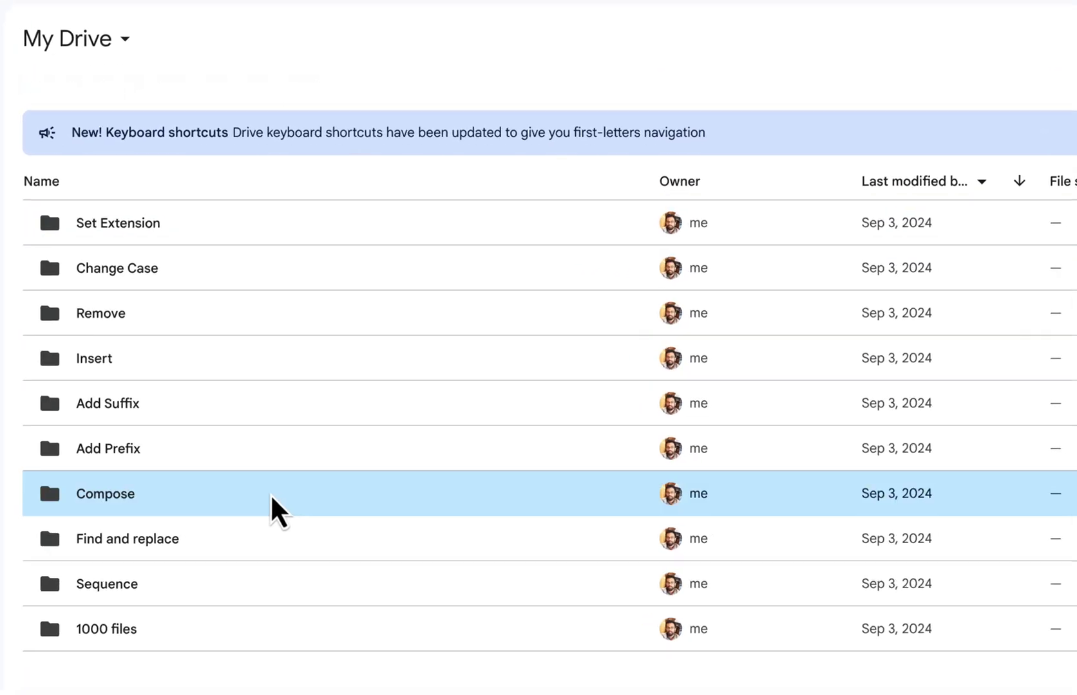
Check the renamed files in Google Drive under Compose > My Wedding and its Betrothal and Dinner party subfolders, and return to My Drive.
double_click(337, 439)
double_click(279, 269)
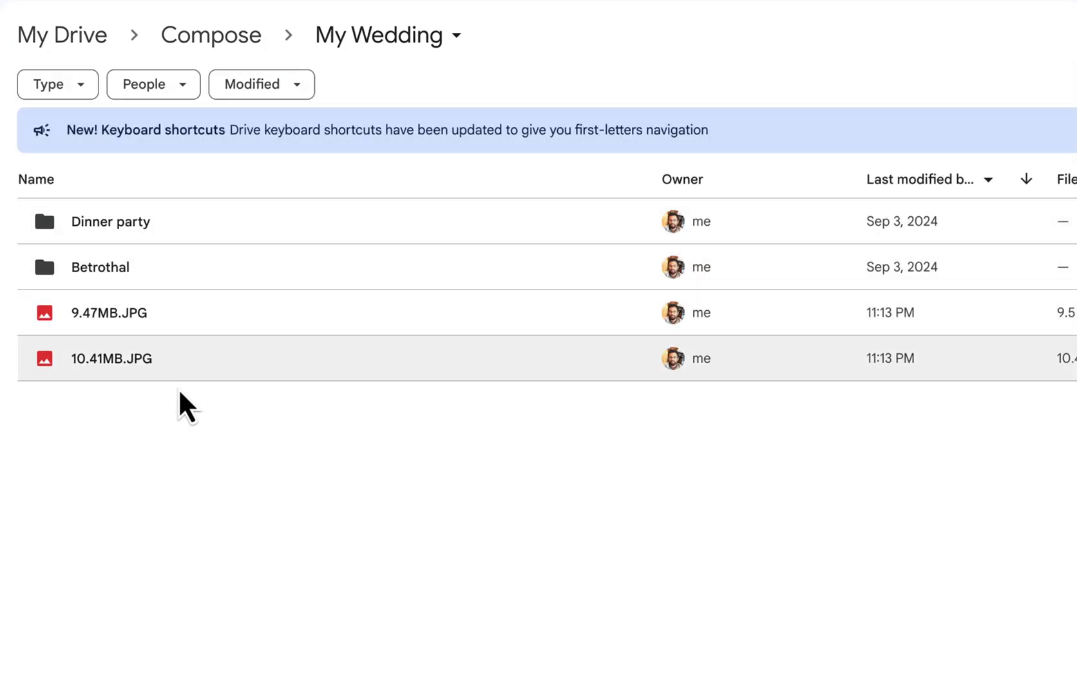
double_click(187, 271)
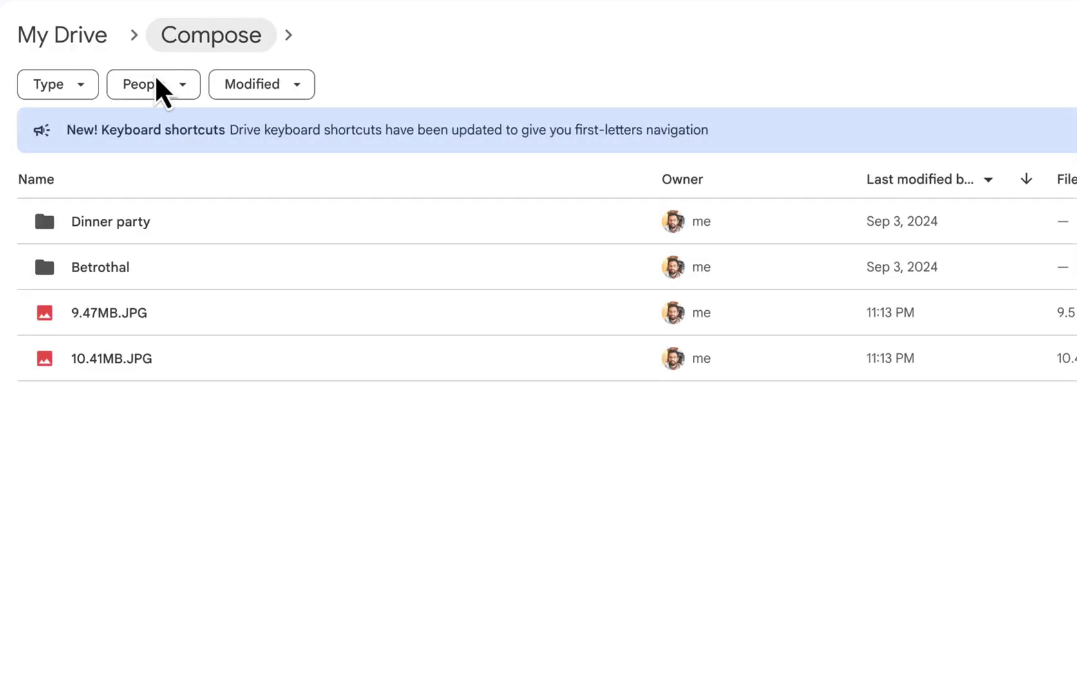
double_click(155, 237)
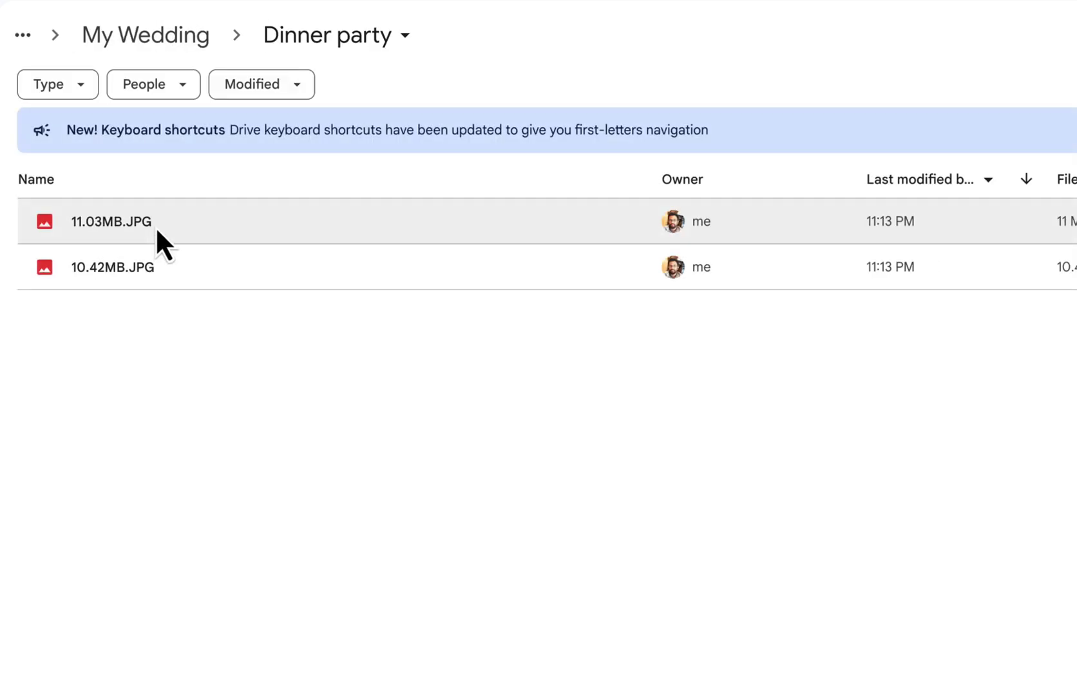
left_click(23, 36)
left_click(43, 76)
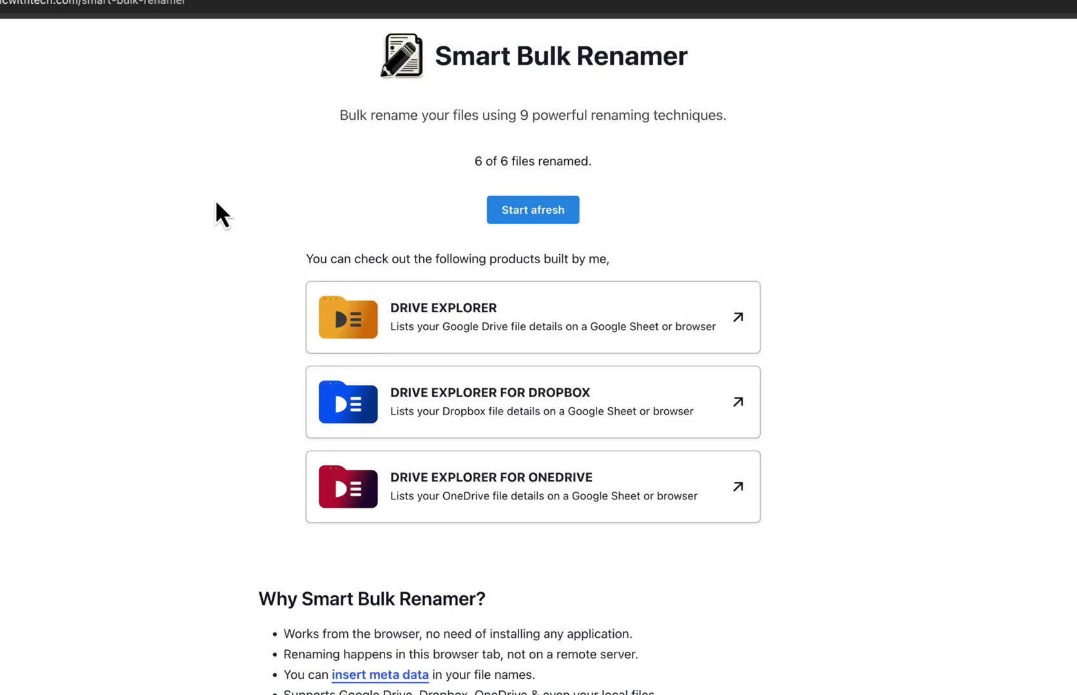
Start afresh in Smart Bulk Renamer and pick the My Wedding folder inside the Add Prefix folder from Google Drive.
left_click(525, 204)
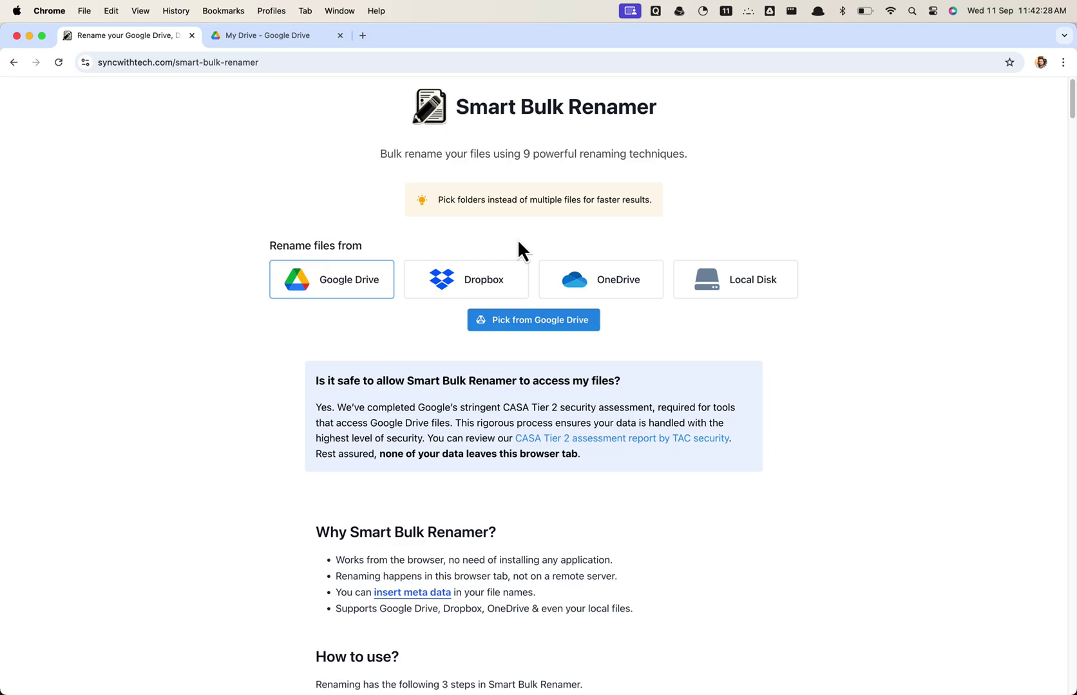
left_click(541, 321)
left_click(547, 413)
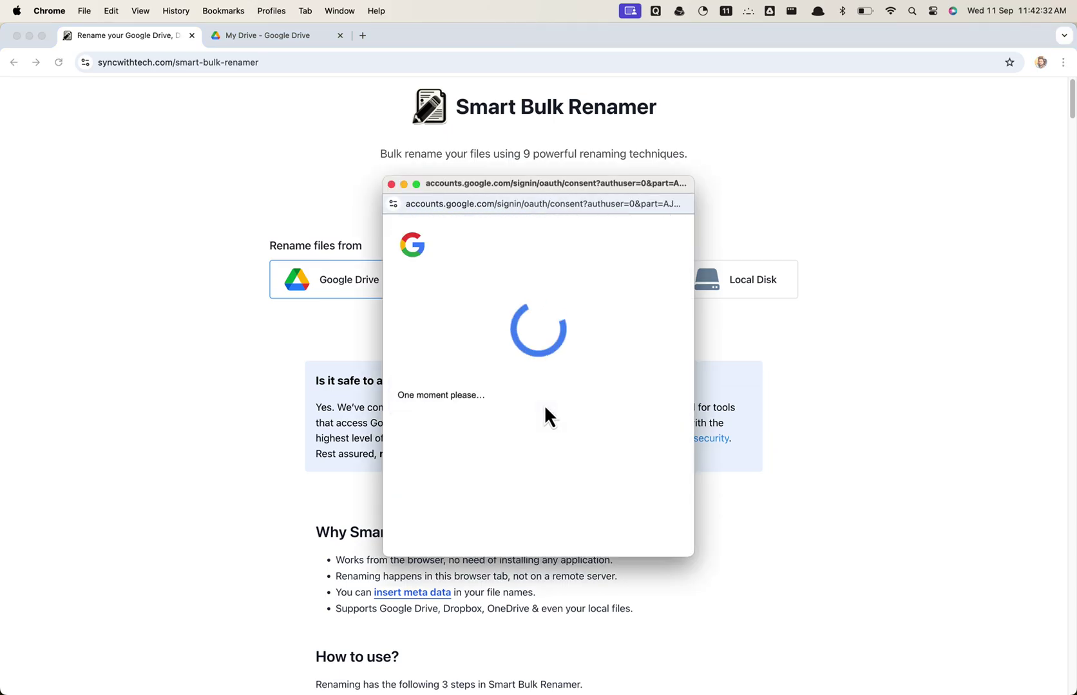
double_click(329, 380)
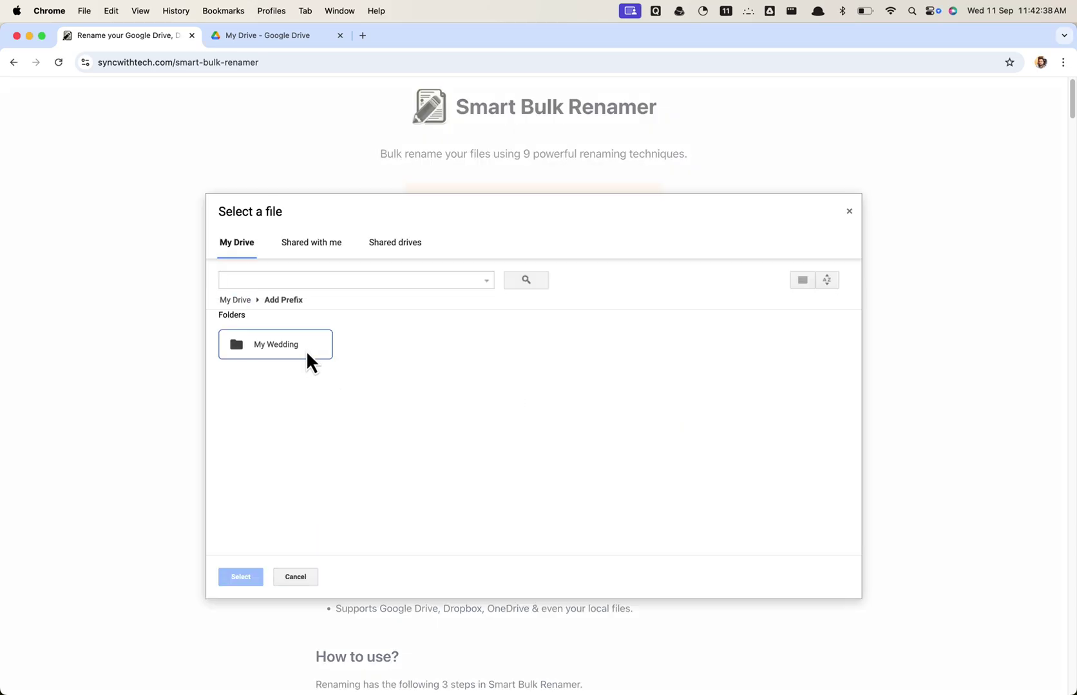
left_click(251, 576)
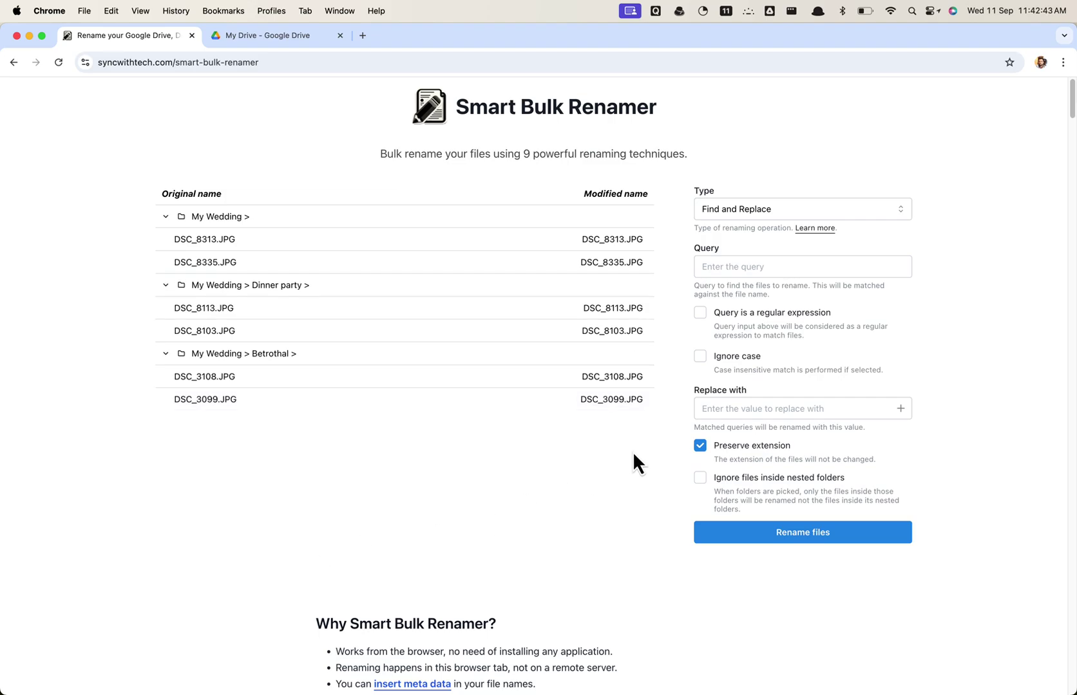
Choose the Add Prefix renaming type with the prefix {{cameraModel}}-, and rename the Google Drive files.
left_click(753, 210)
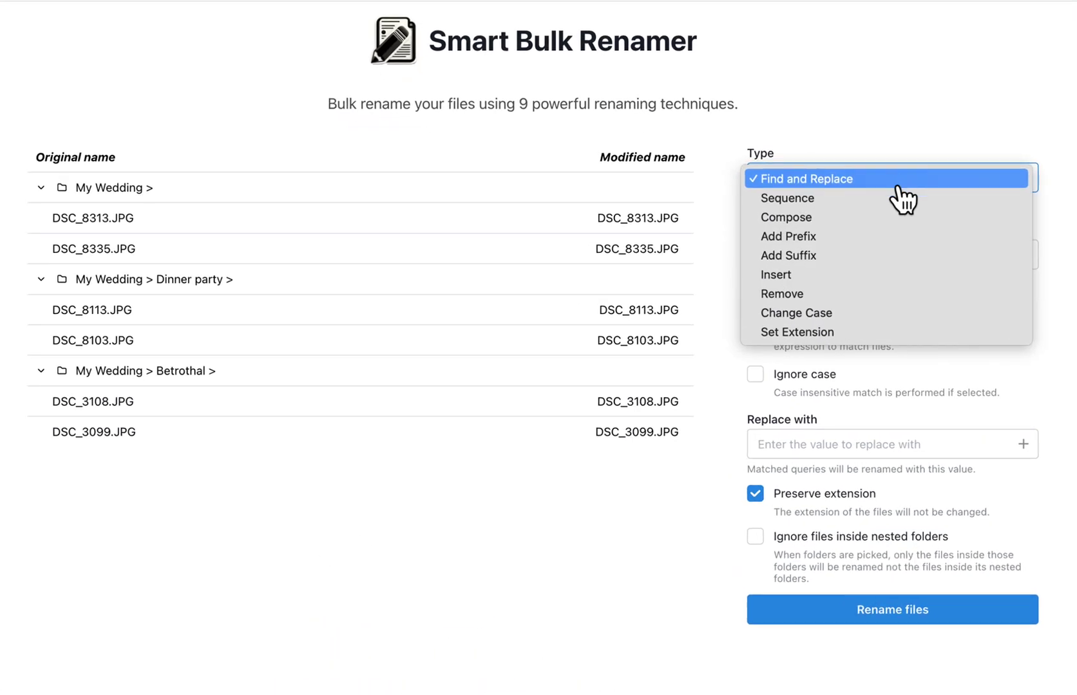
left_click(804, 255)
left_click(1021, 255)
scroll(940, 380, "down", 5)
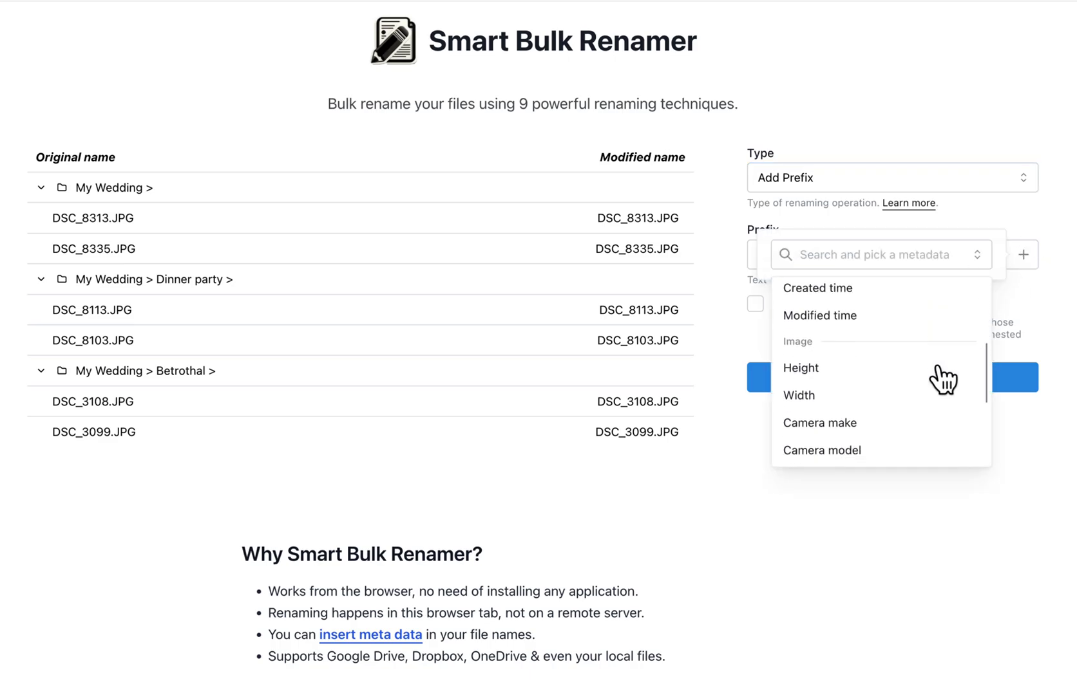
left_click(909, 373)
left_click(891, 254)
type("-")
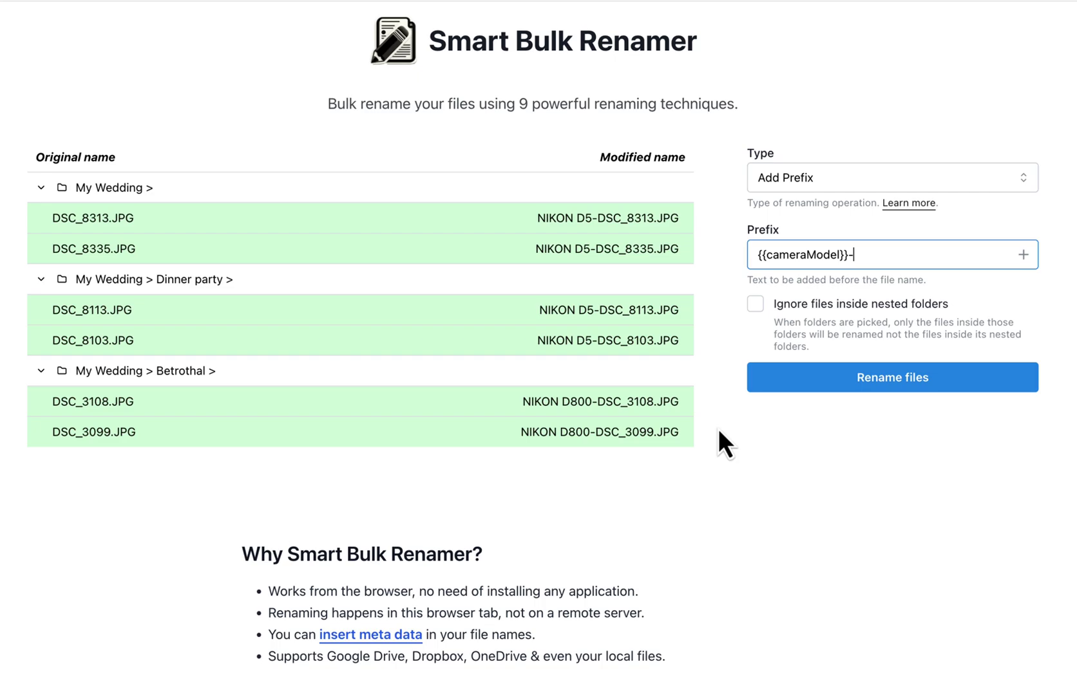
left_click(773, 379)
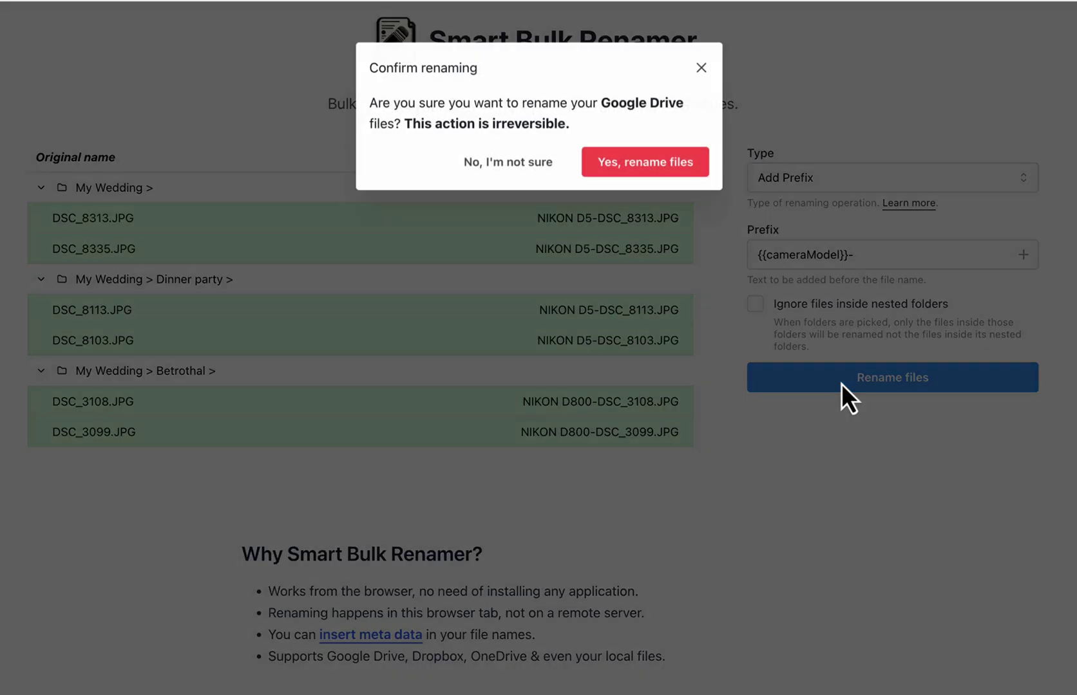
left_click(641, 170)
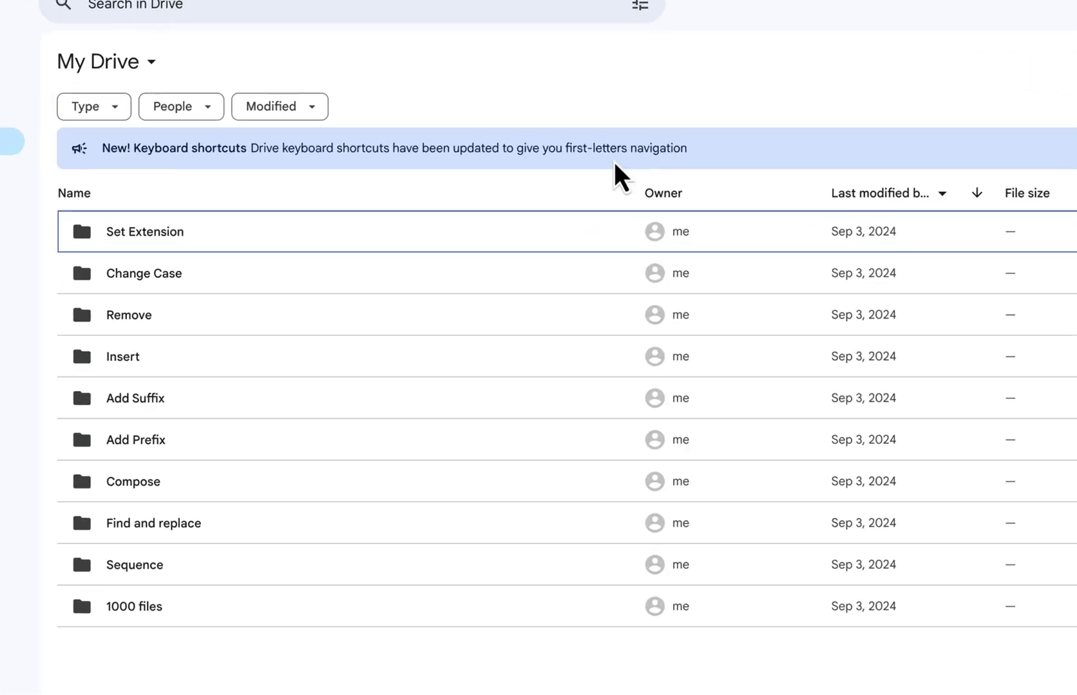
Check the renamed files in Google Drive under Add Prefix > My Wedding and its Betrothal and Dinner party subfolders.
double_click(138, 438)
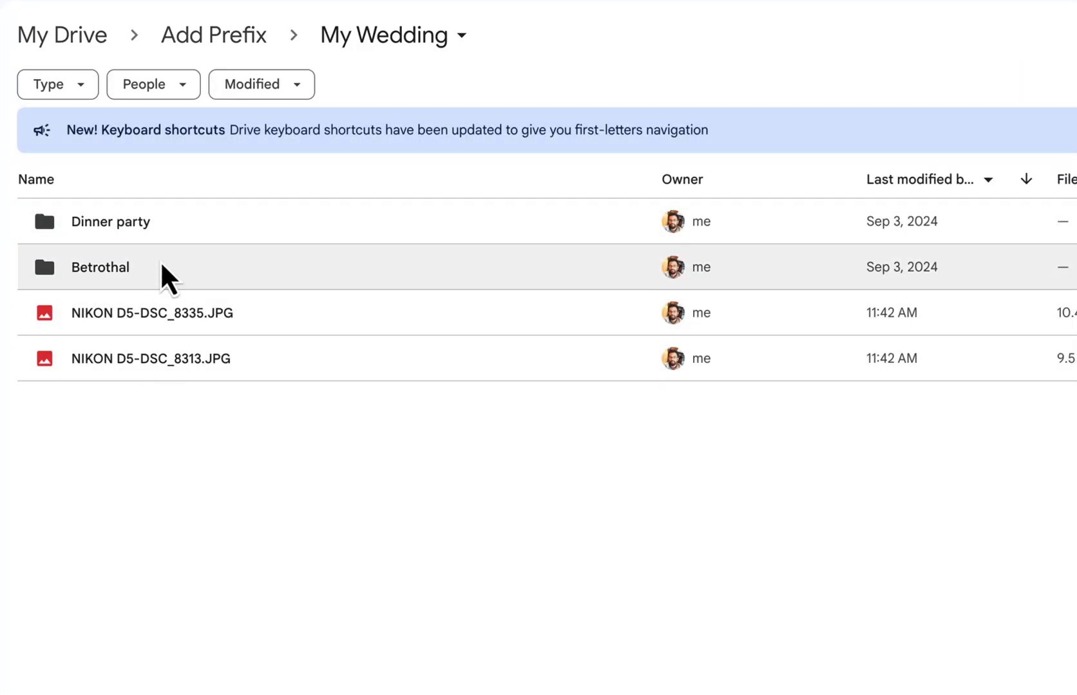
double_click(161, 265)
left_click(161, 233)
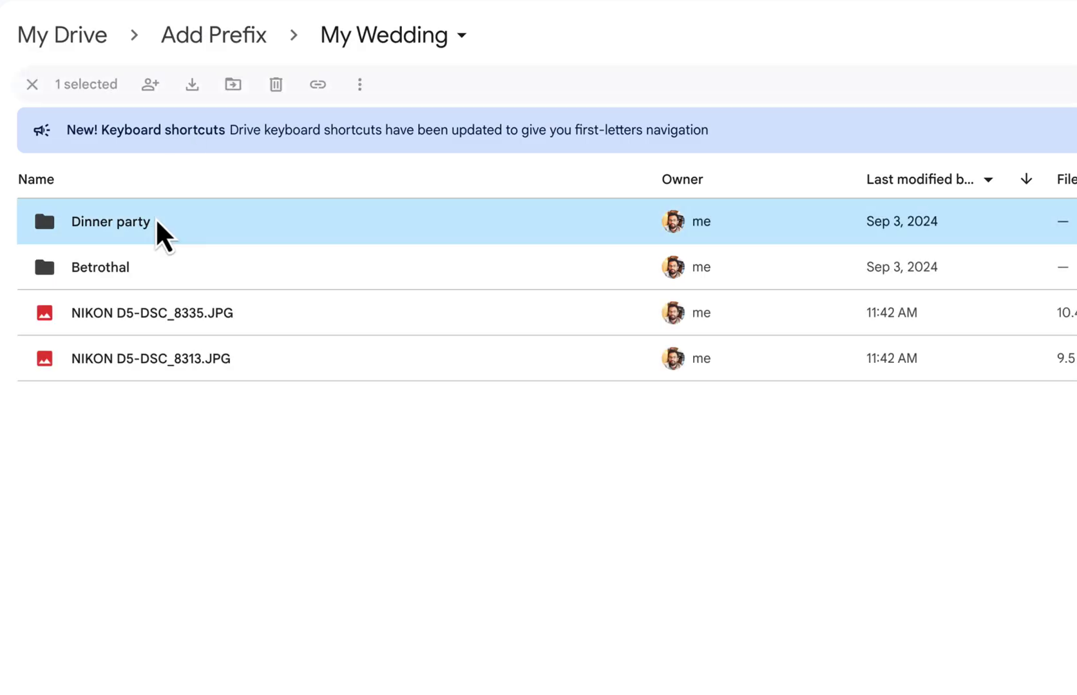
double_click(161, 233)
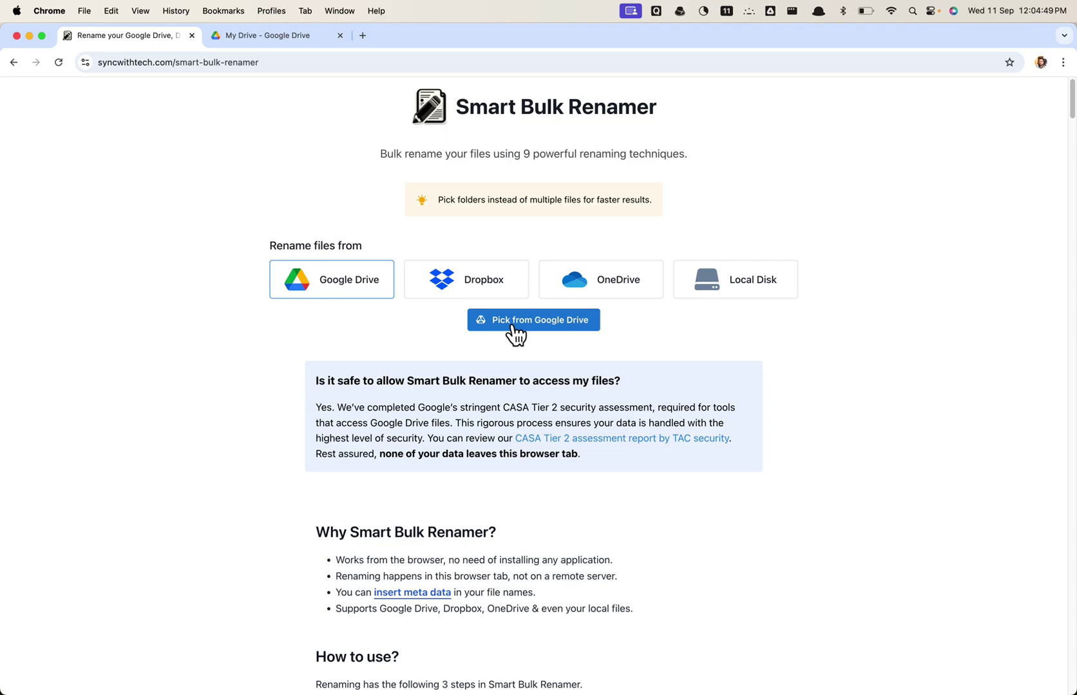
Pick the My Wedding folder inside the Add Suffix folder from Google Drive for renaming in Smart Bulk Renamer.
left_click(515, 322)
double_click(805, 342)
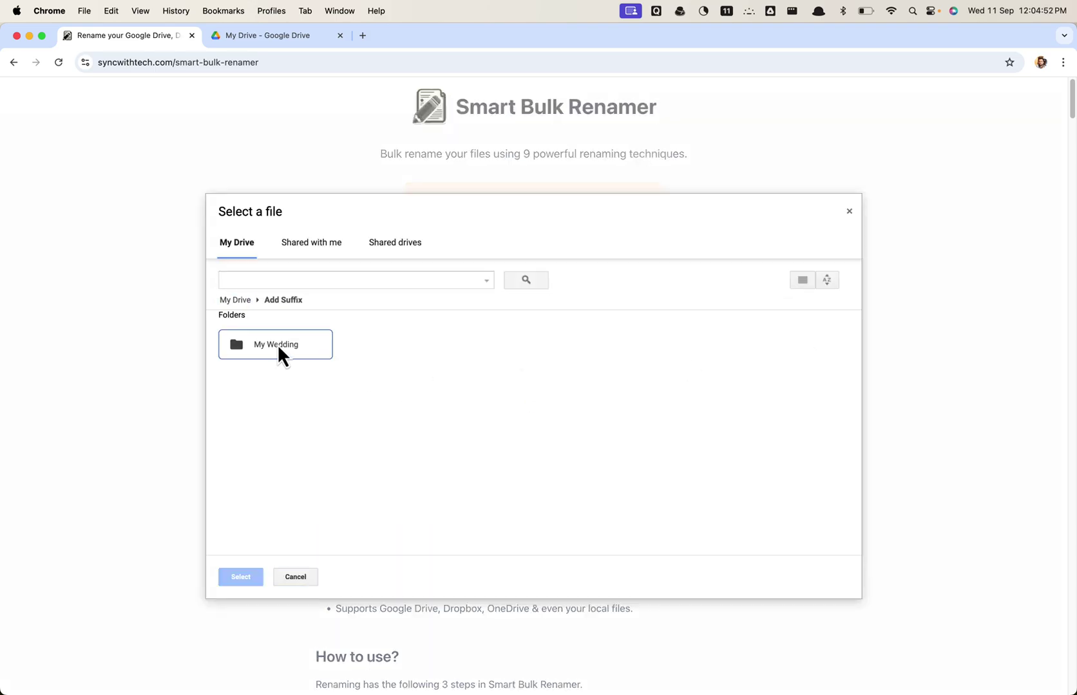
left_click(277, 344)
left_click(251, 581)
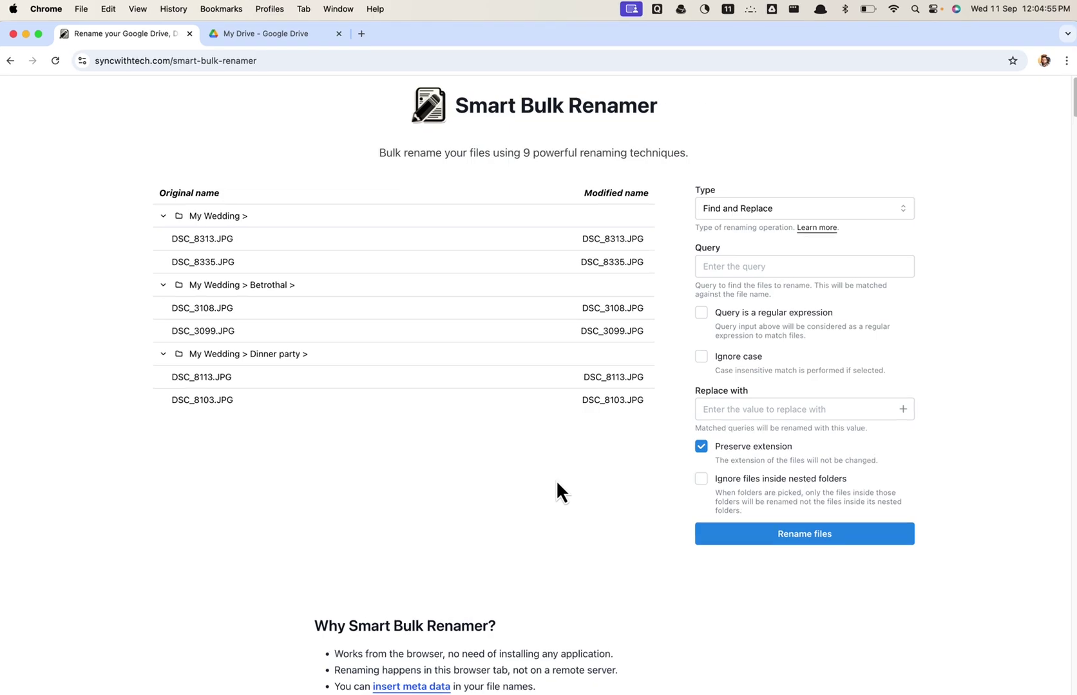
Choose the Add Suffix renaming type and enter -[ followed by the image width metadata as the suffix.
left_click(835, 188)
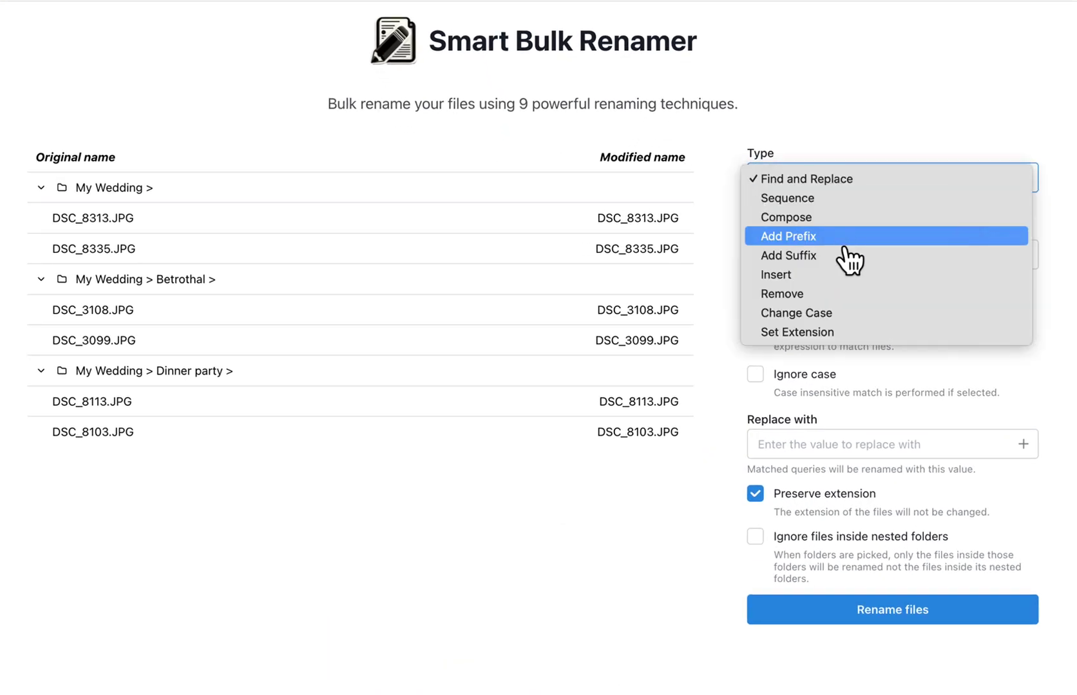
left_click(848, 255)
left_click(855, 253)
type("-")
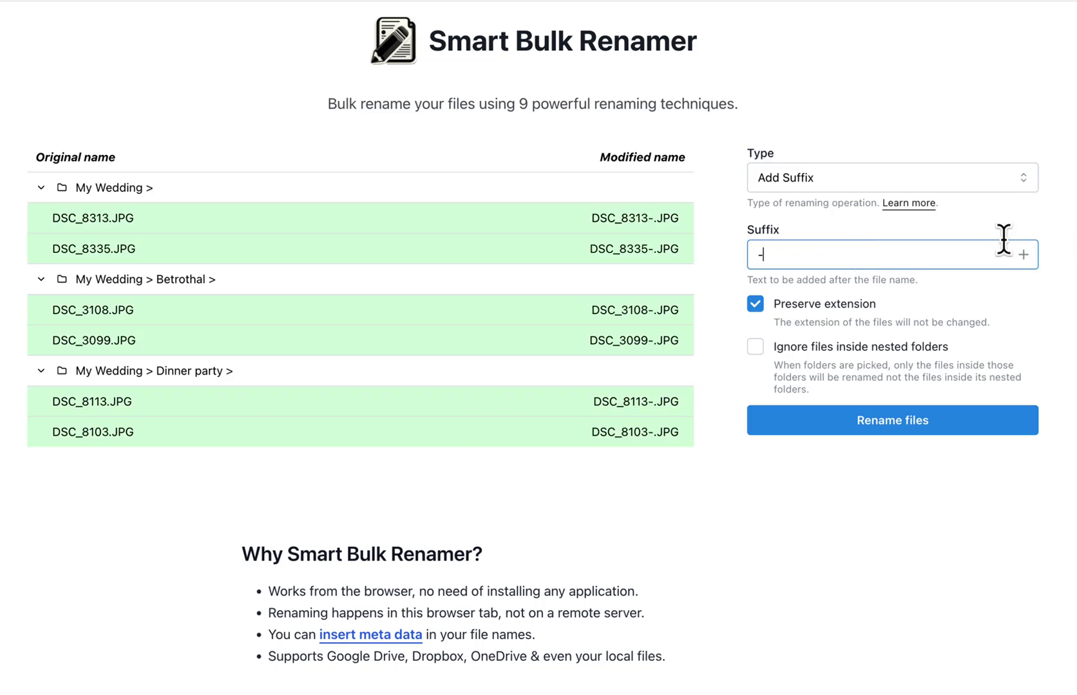
type("[")
left_click(1023, 254)
scroll(956, 385, "down", 3)
left_click(919, 409)
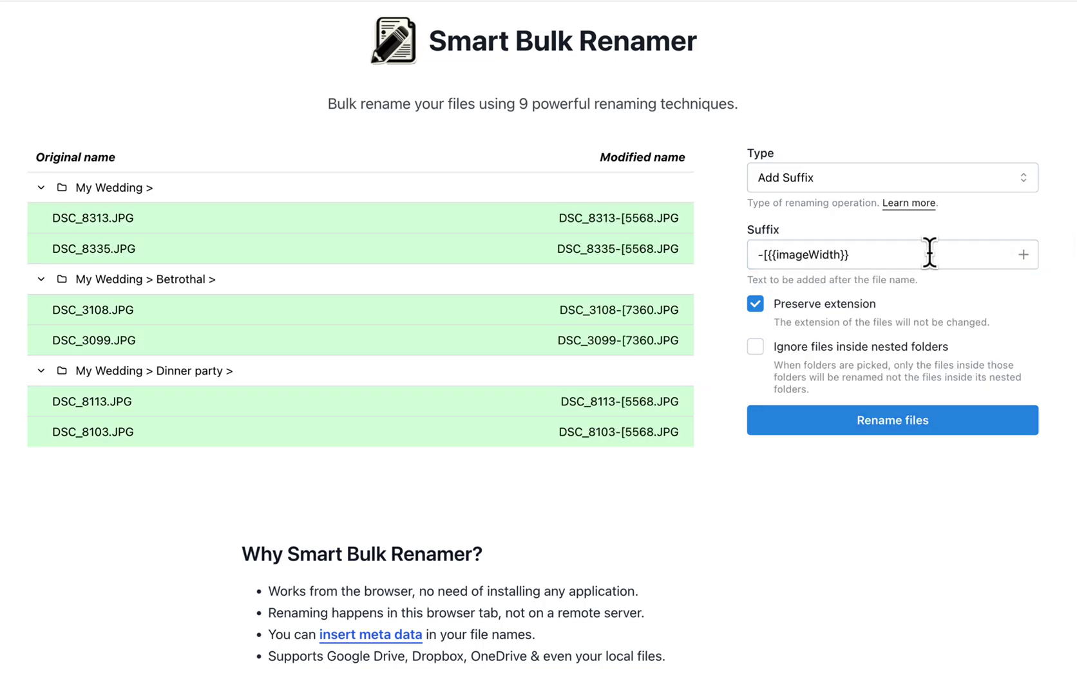
Complete the suffix as -[{{imageWidth}}X{{imageHeight}}] with the image height metadata, and rename the Google Drive files.
type("X")
left_click(1023, 254)
scroll(954, 364, "down", 3)
left_click(908, 373)
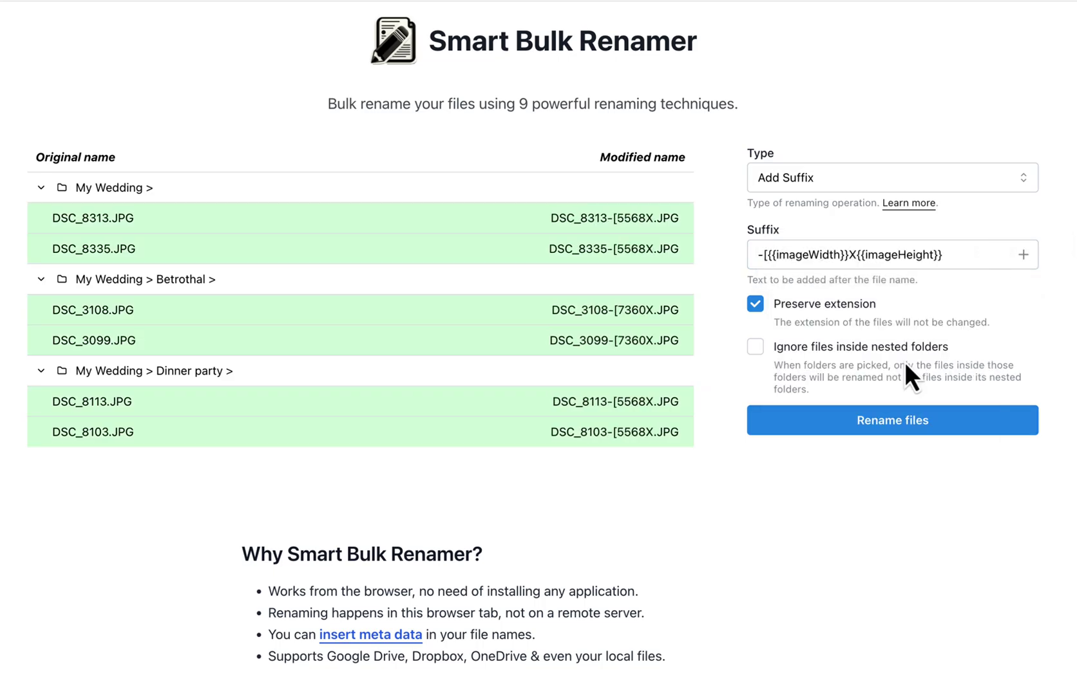
left_click(973, 255)
type("]")
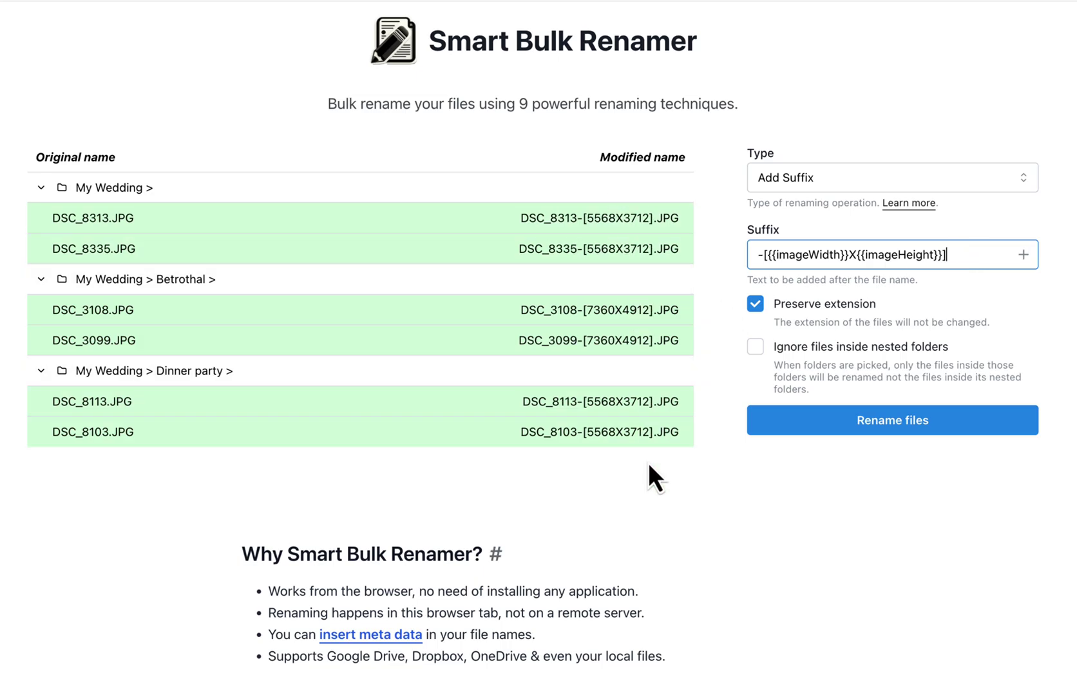
left_click(853, 425)
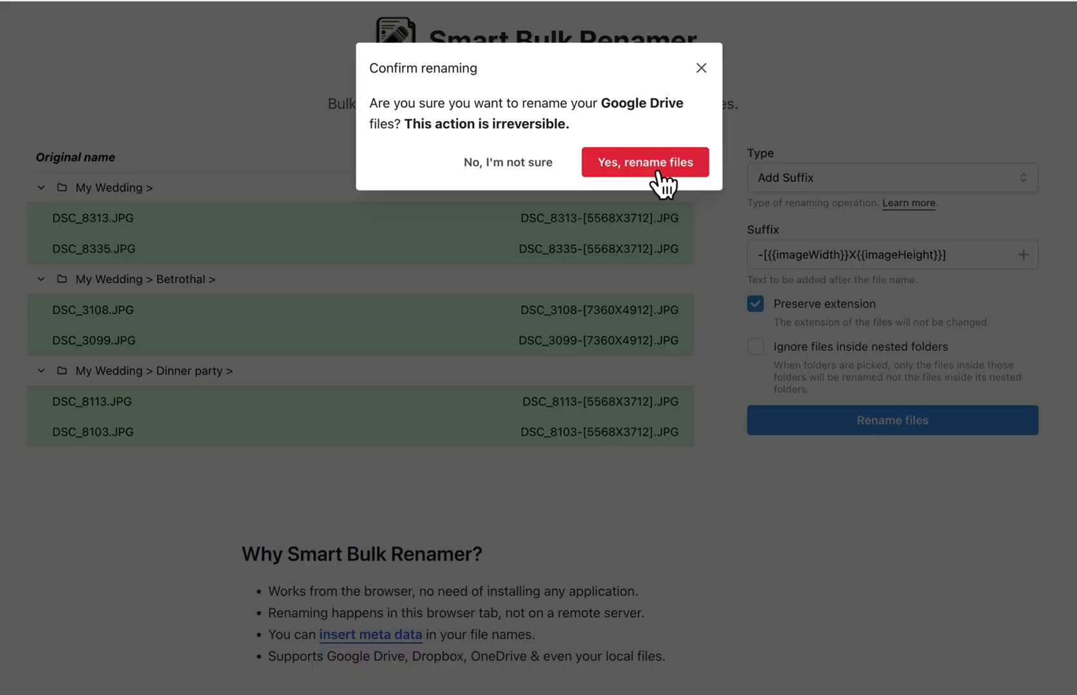
left_click(655, 169)
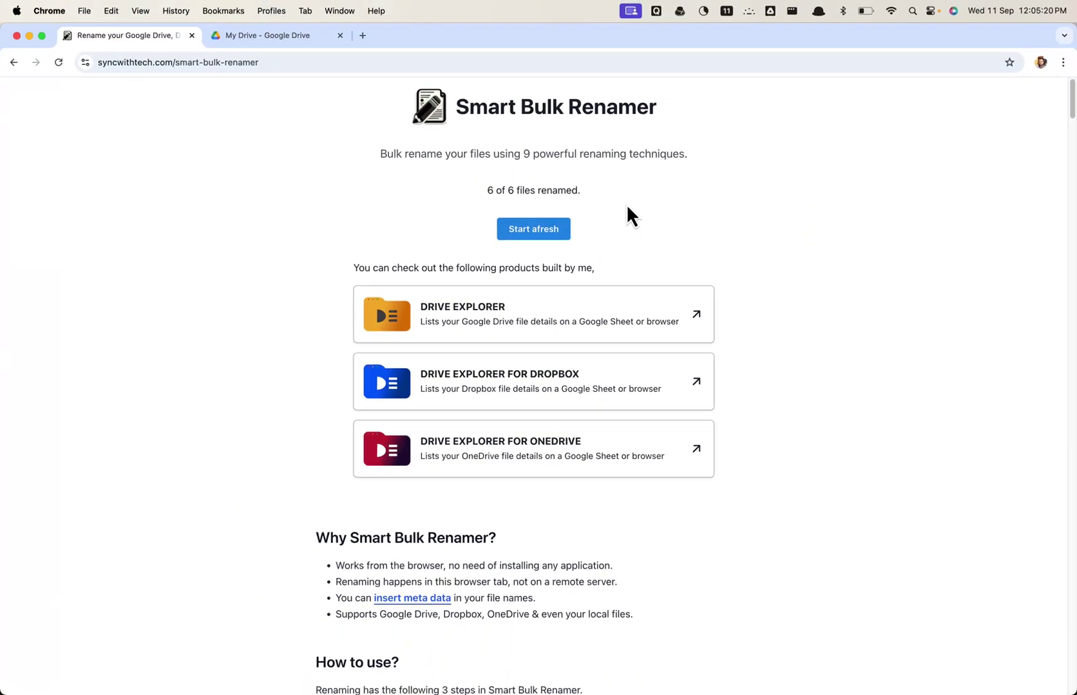
Check the renamed files in Google Drive under Add Suffix > My Wedding and its subfolders, and return to Smart Bulk Renamer.
key("ctrl+Tab")
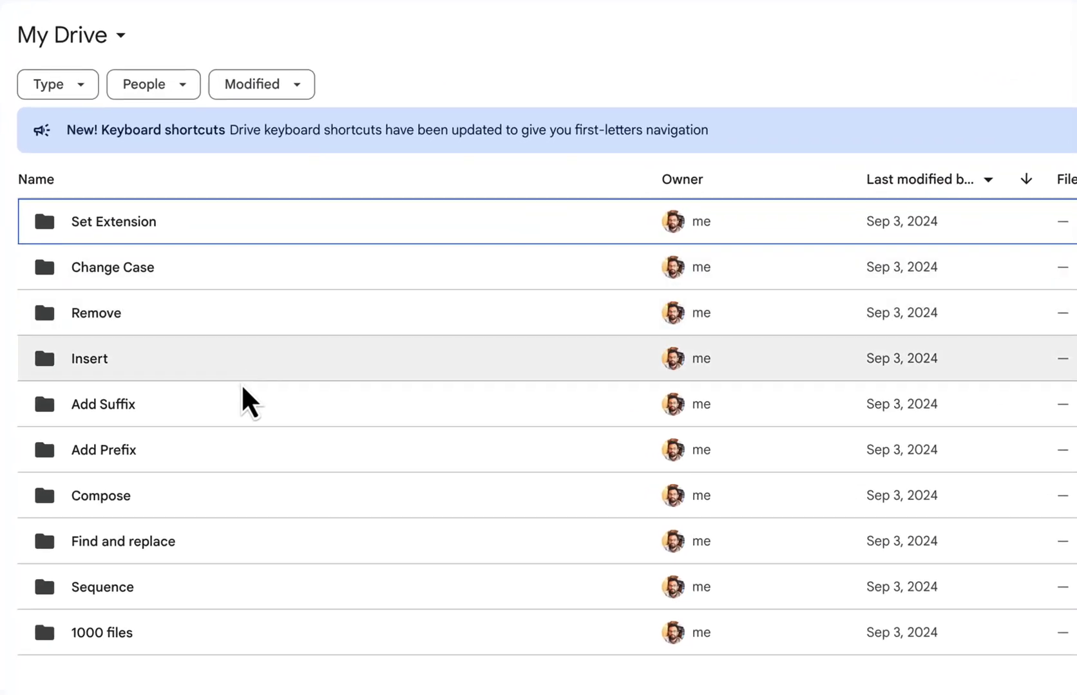
double_click(312, 382)
double_click(222, 221)
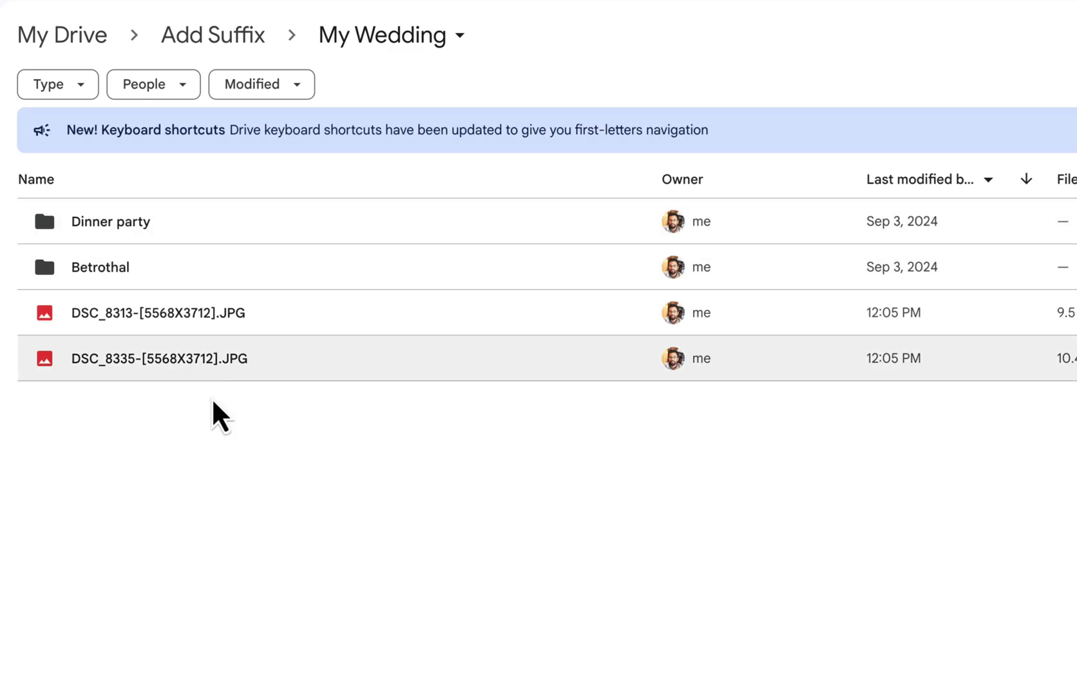
double_click(204, 234)
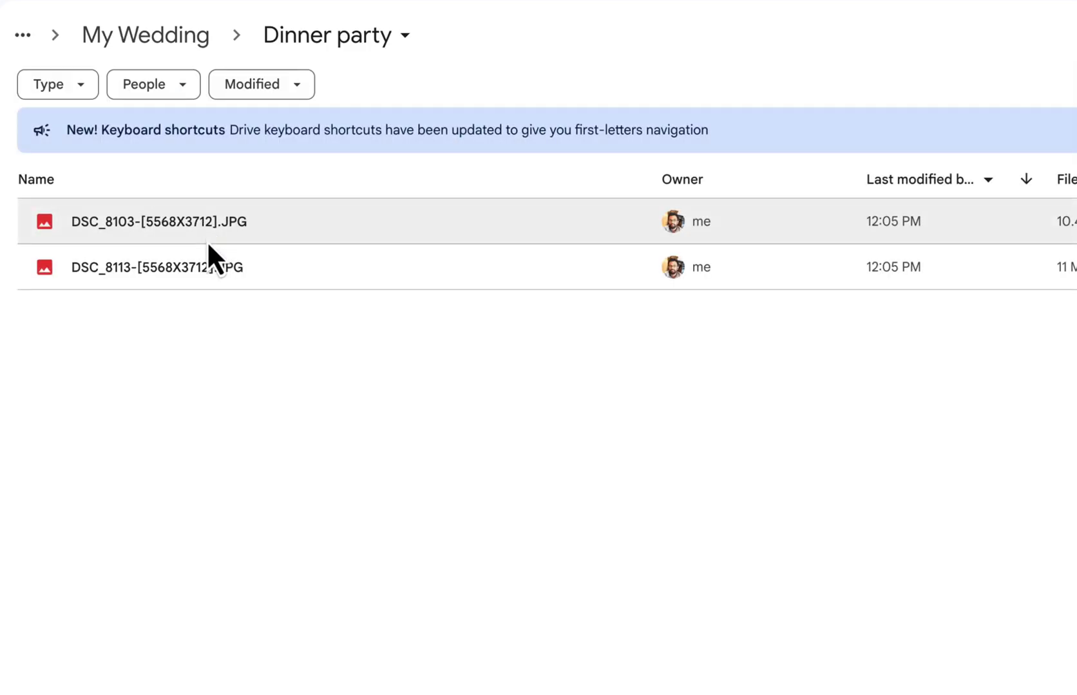
key("alt+Left")
double_click(176, 267)
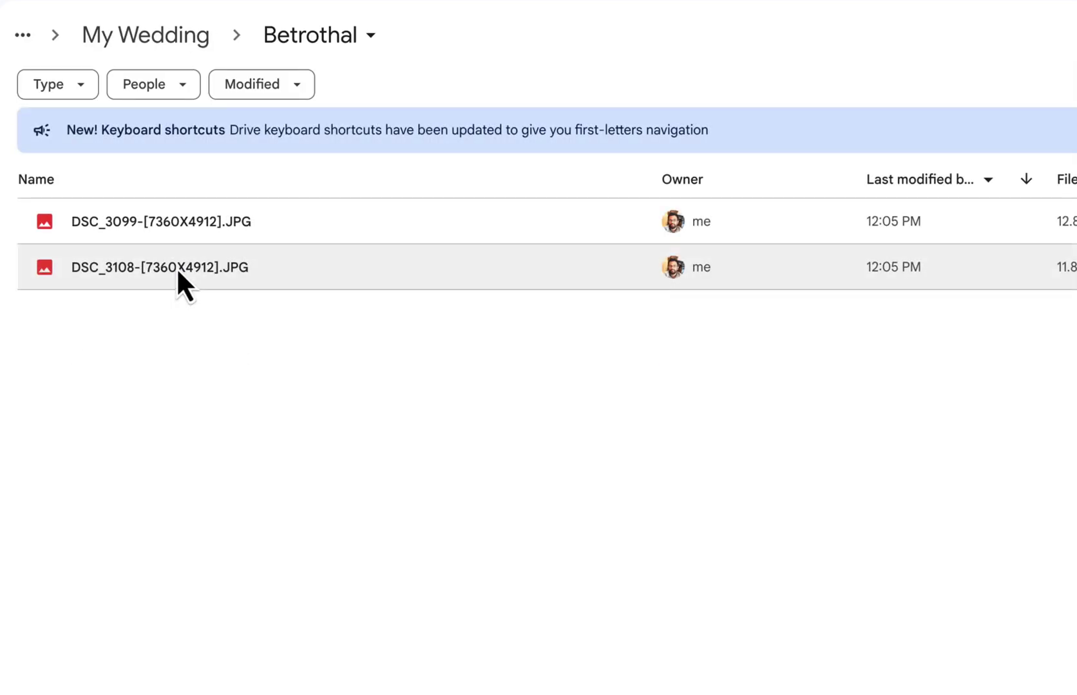
left_click(23, 35)
left_click(43, 74)
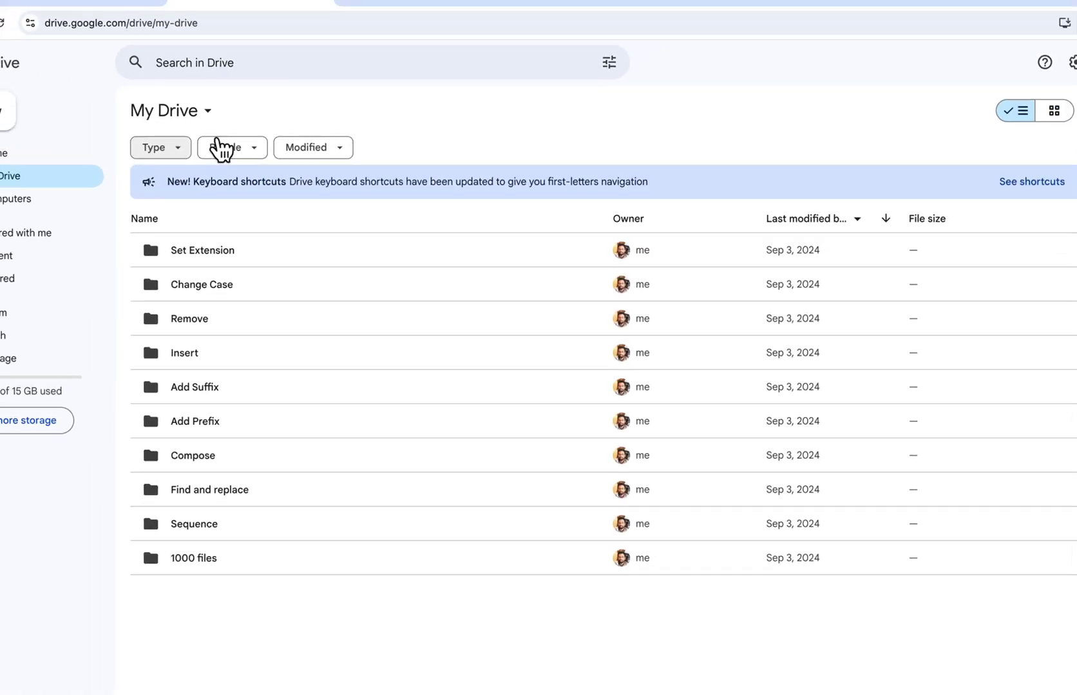
key("ctrl+shift+Tab")
Start afresh and pick the My Wedding folder inside the Insert folder from Google Drive.
left_click(523, 232)
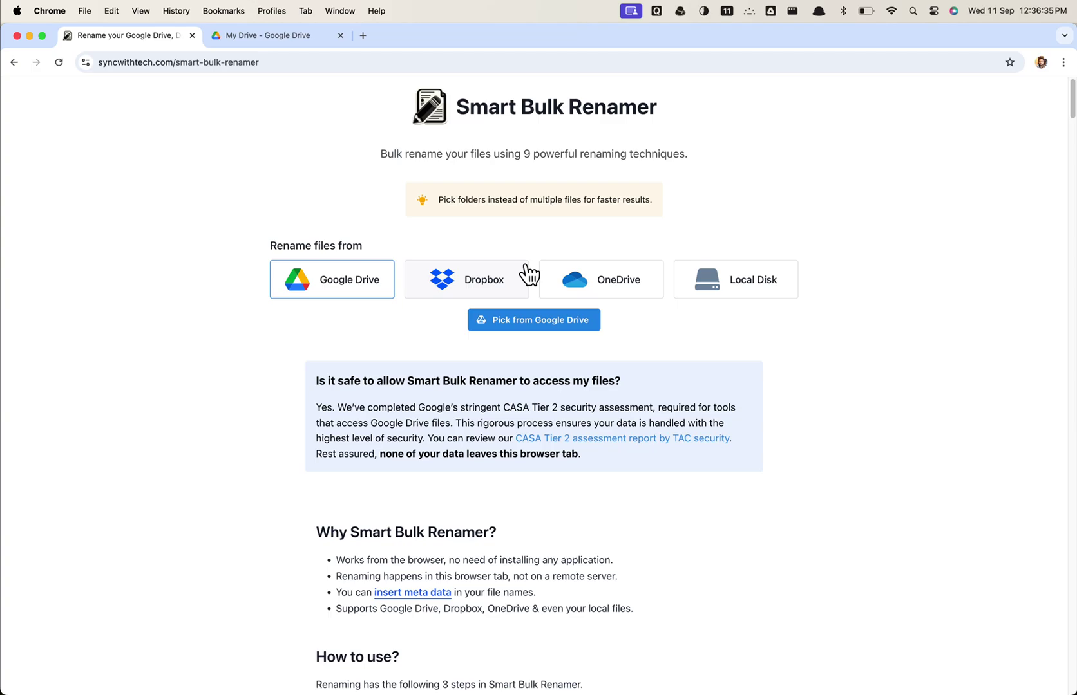
left_click(541, 320)
double_click(623, 334)
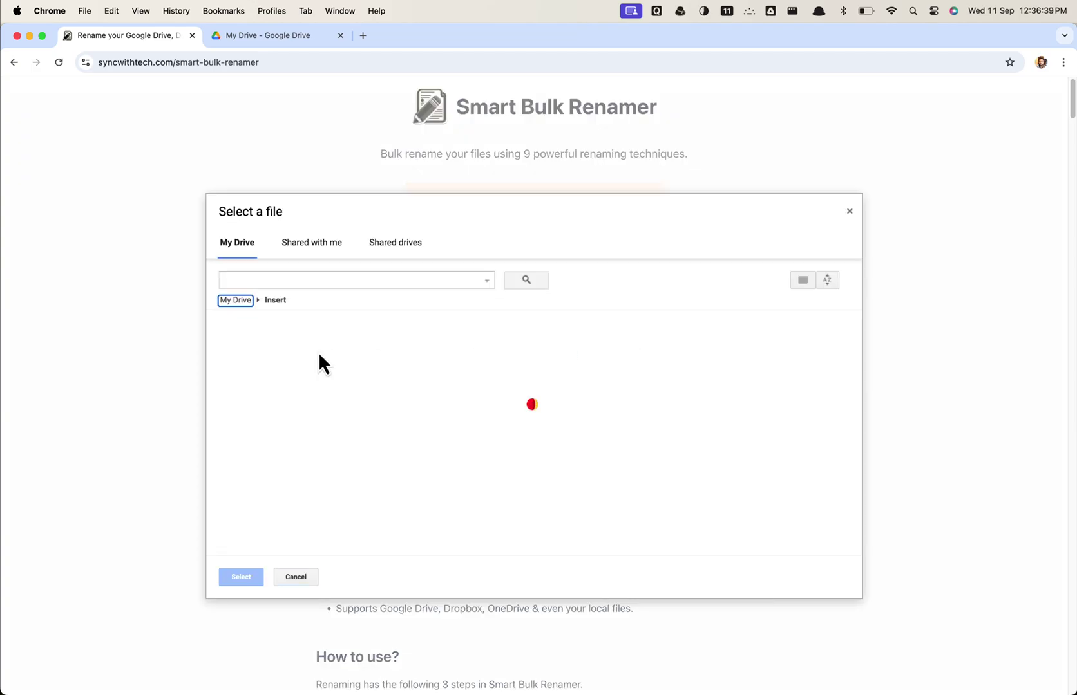
left_click(309, 345)
left_click(245, 577)
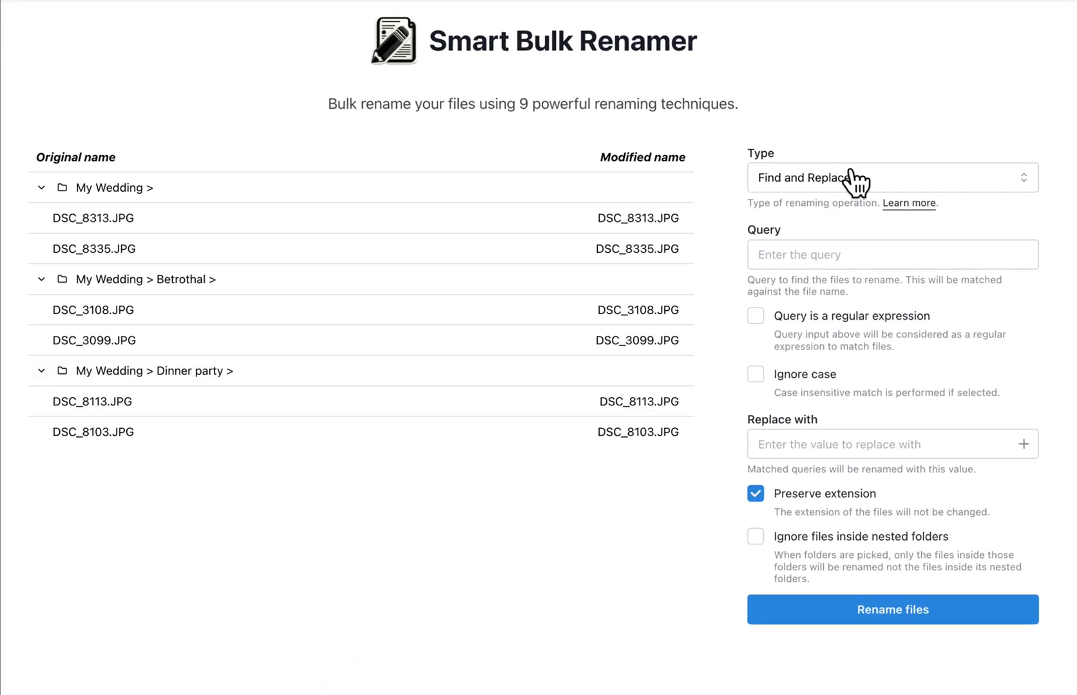
Choose the Insert renaming type and set the text to insert to wedding_.
left_click(874, 185)
left_click(854, 274)
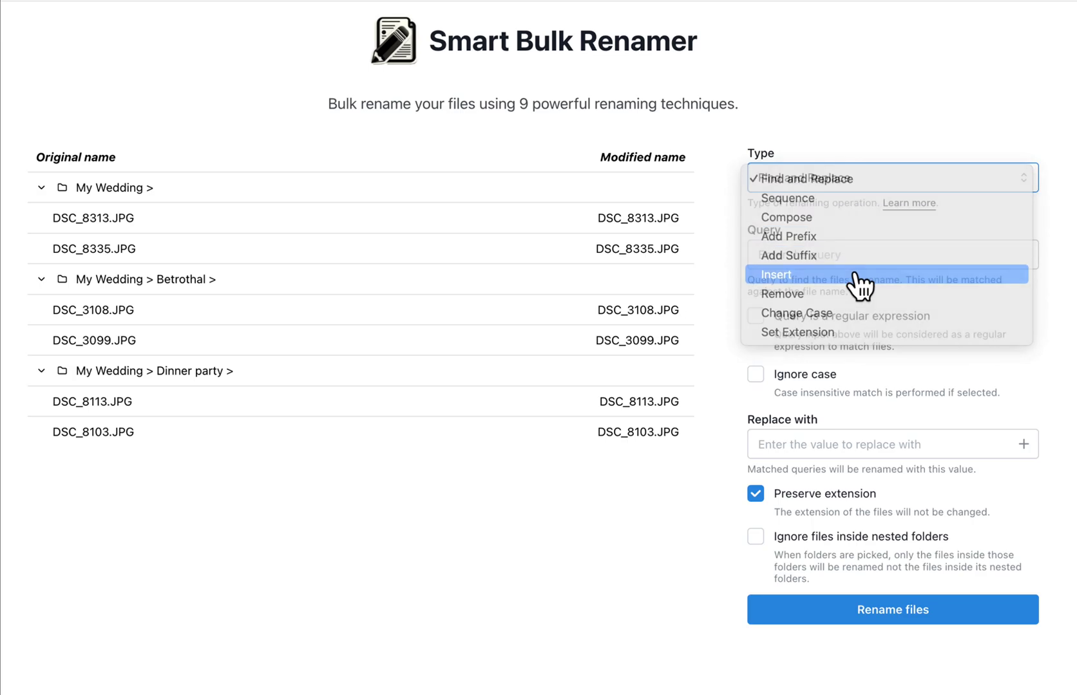
left_click(824, 255)
type("wedding_")
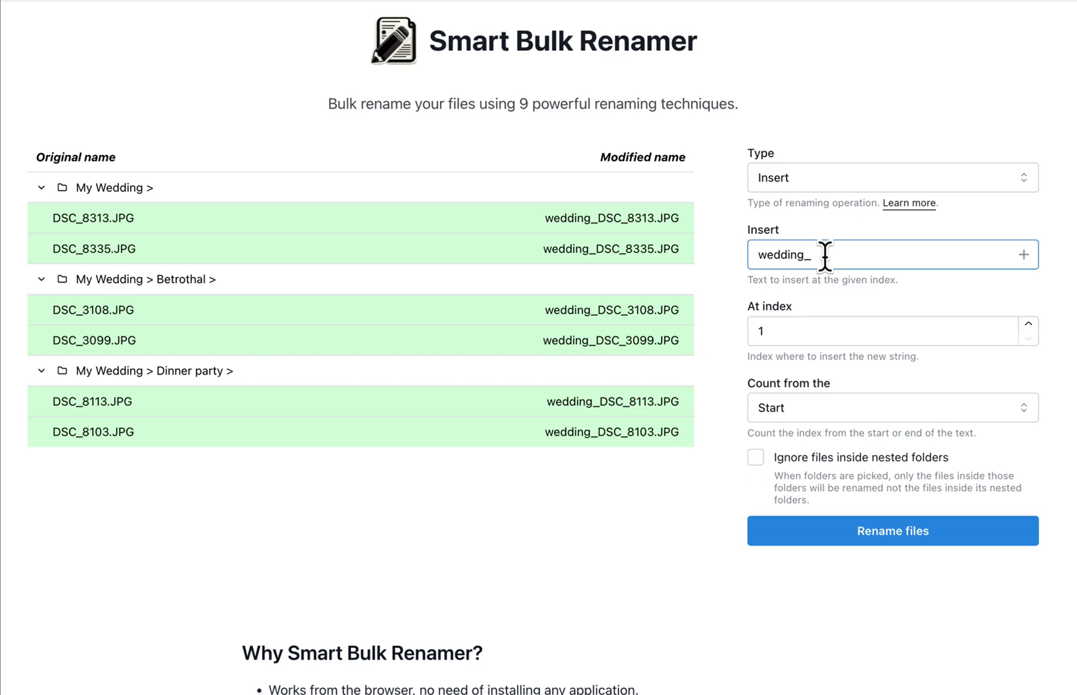
Preview the insertion with the index counted from the end, and set the counting back to the start.
left_click(816, 412)
left_click(888, 430)
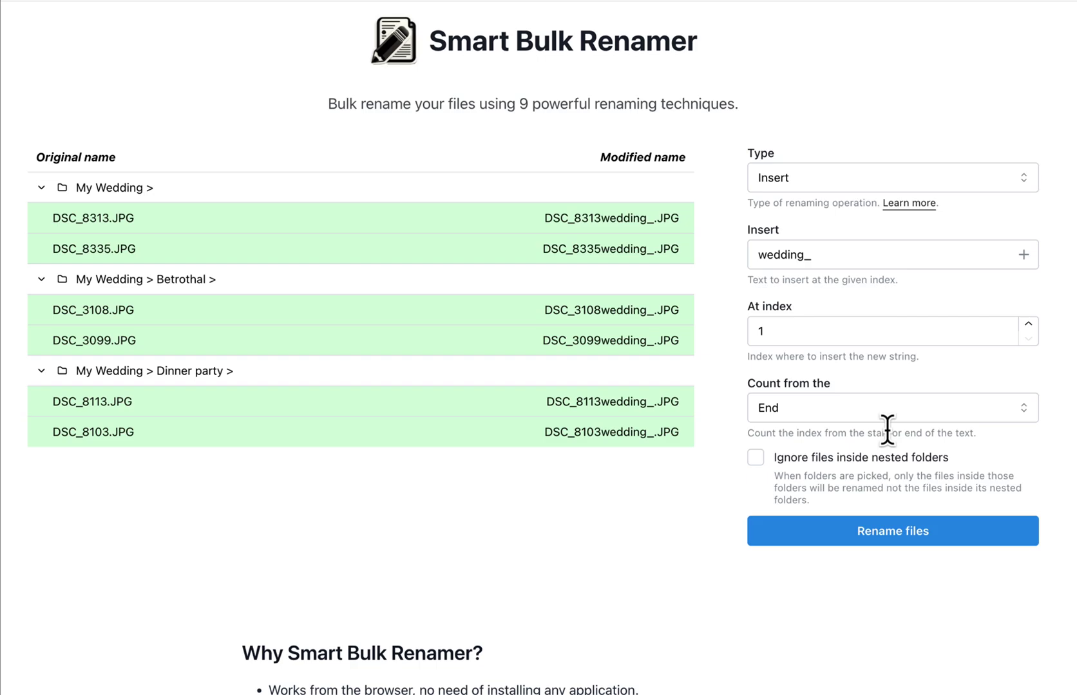
left_click(857, 407)
left_click(856, 388)
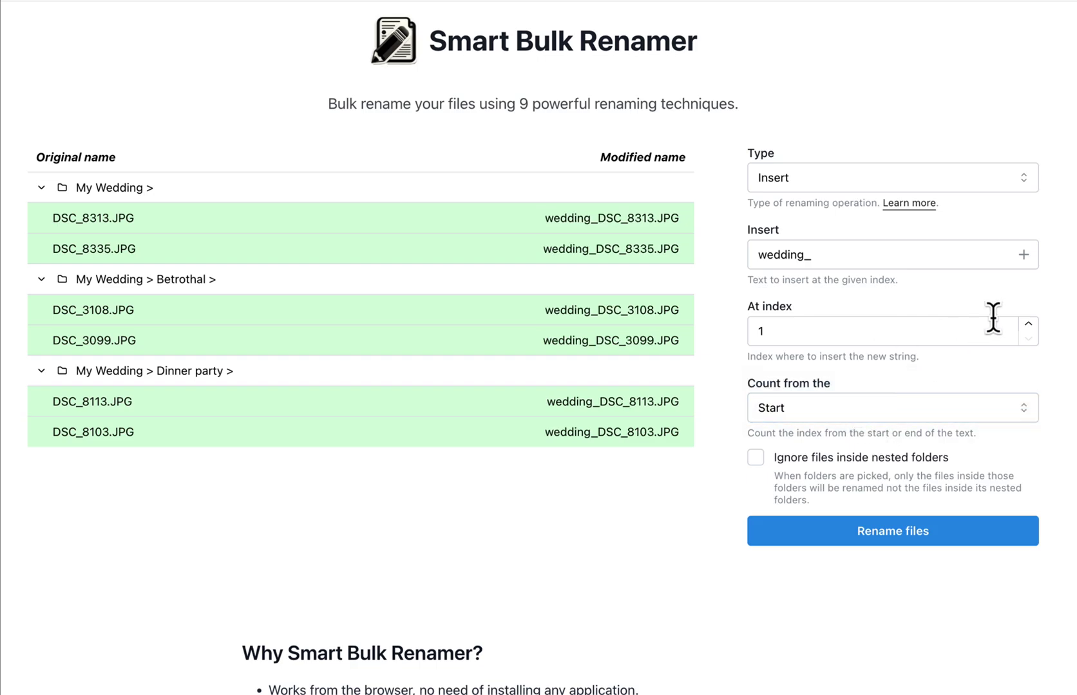
Set the insertion index to 5 and rename the Google Drive files.
left_click(1029, 324)
left_click(1029, 324)
left_click(1029, 324)
left_click(1029, 324)
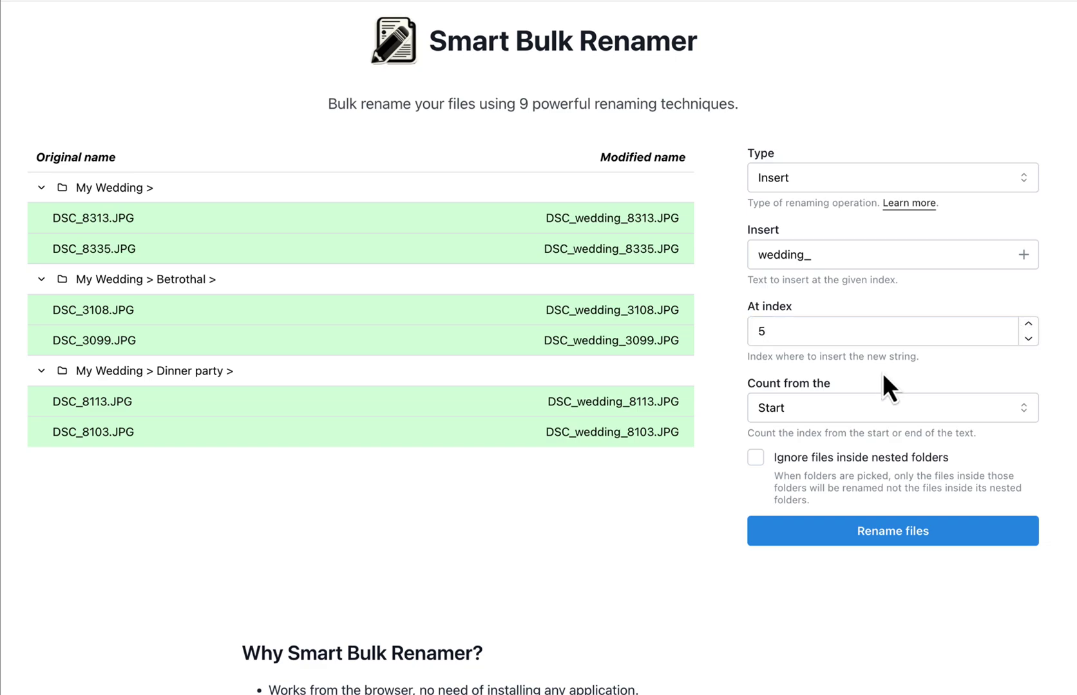
left_click(909, 530)
left_click(685, 165)
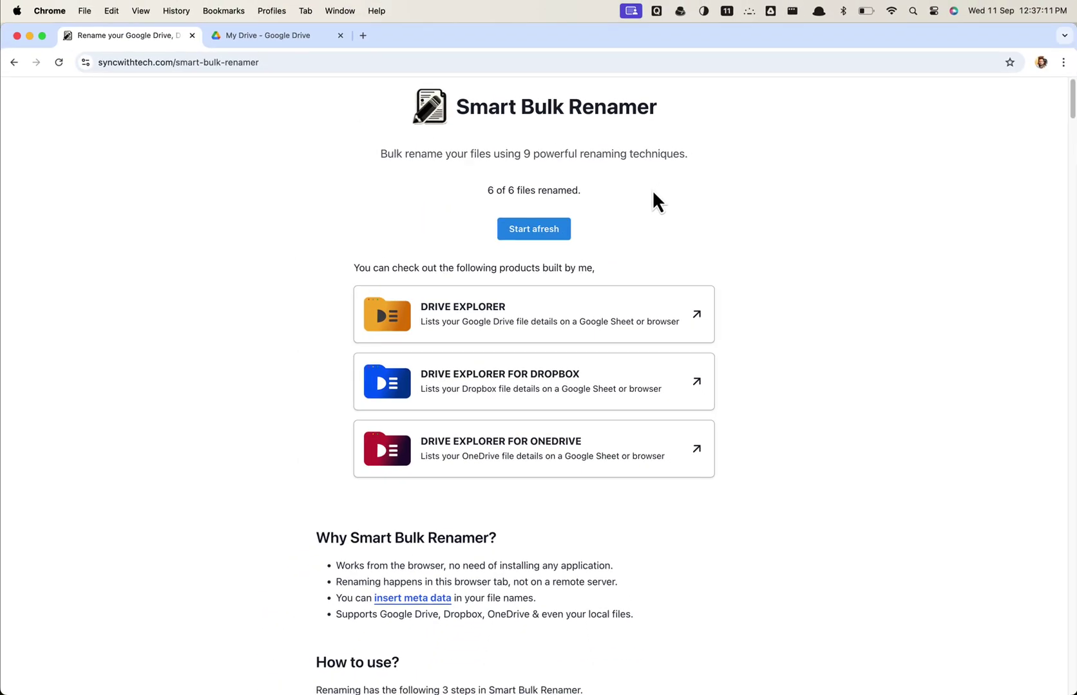
Check the renamed files in Google Drive under Insert > My Wedding and its subfolders, and return to Smart Bulk Renamer.
key("ctrl+Tab")
double_click(387, 353)
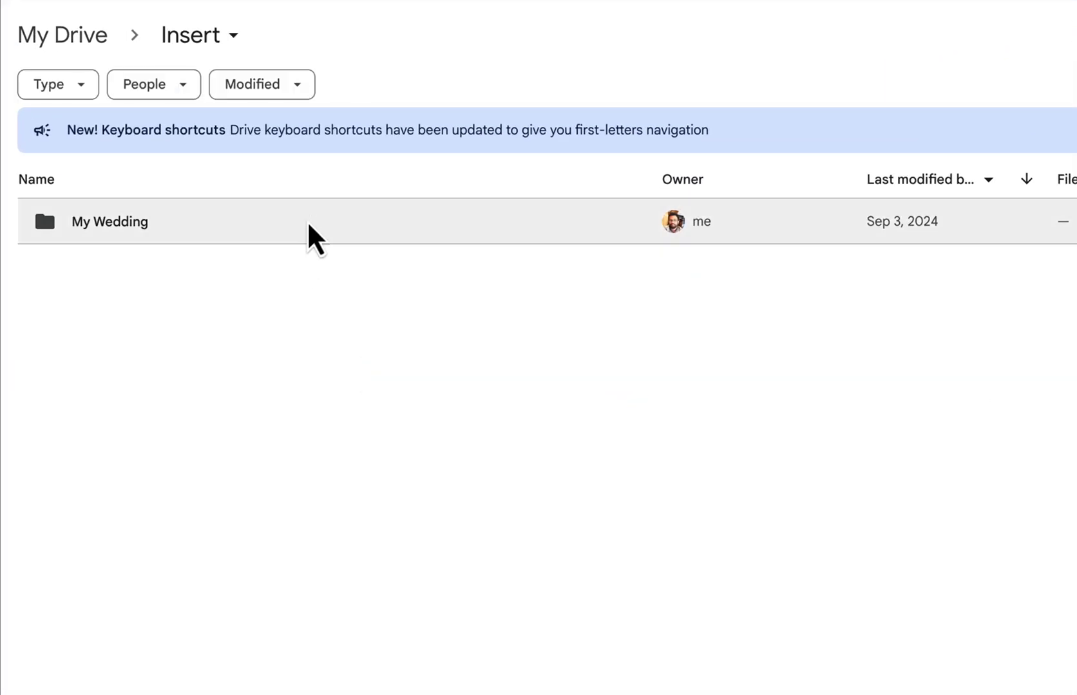
double_click(309, 224)
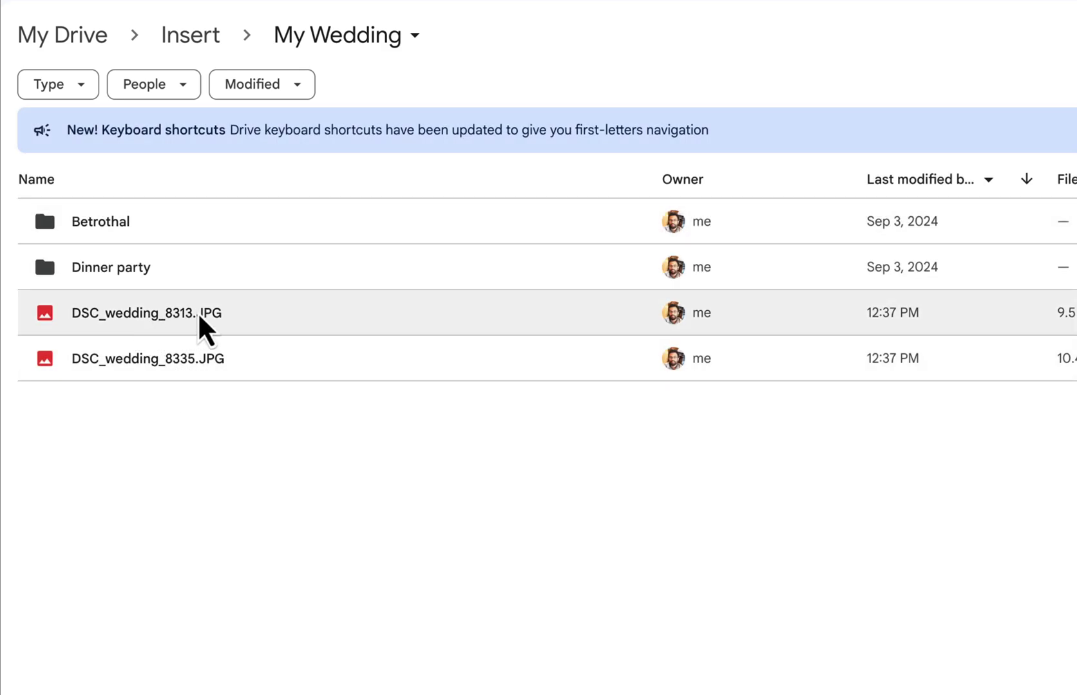
double_click(206, 251)
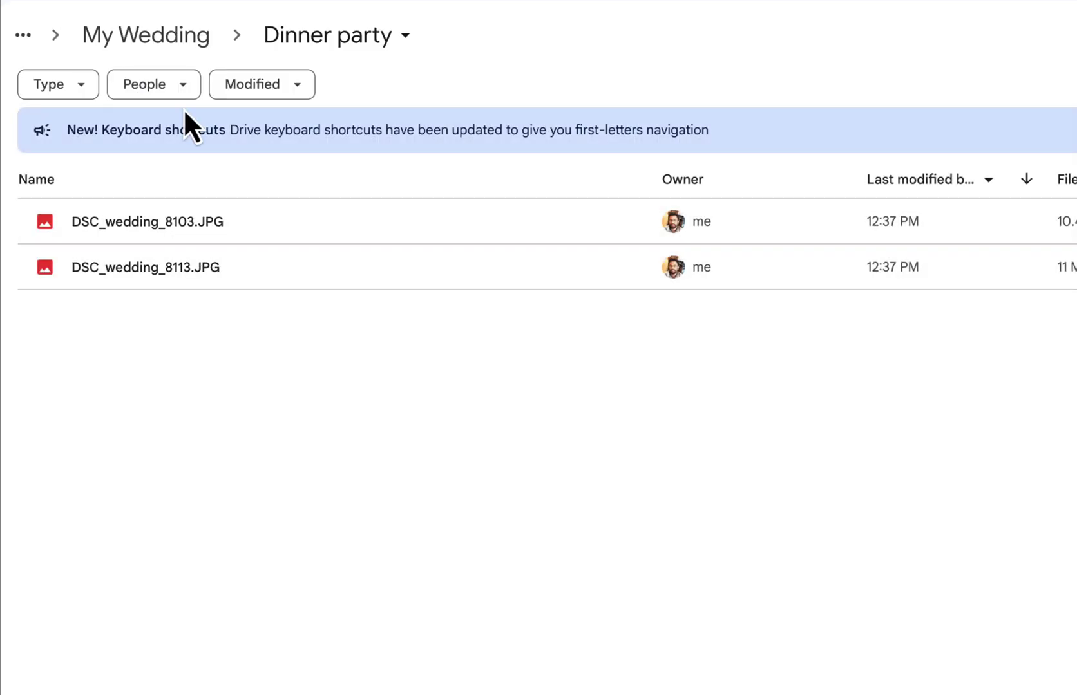
left_click(146, 35)
double_click(152, 222)
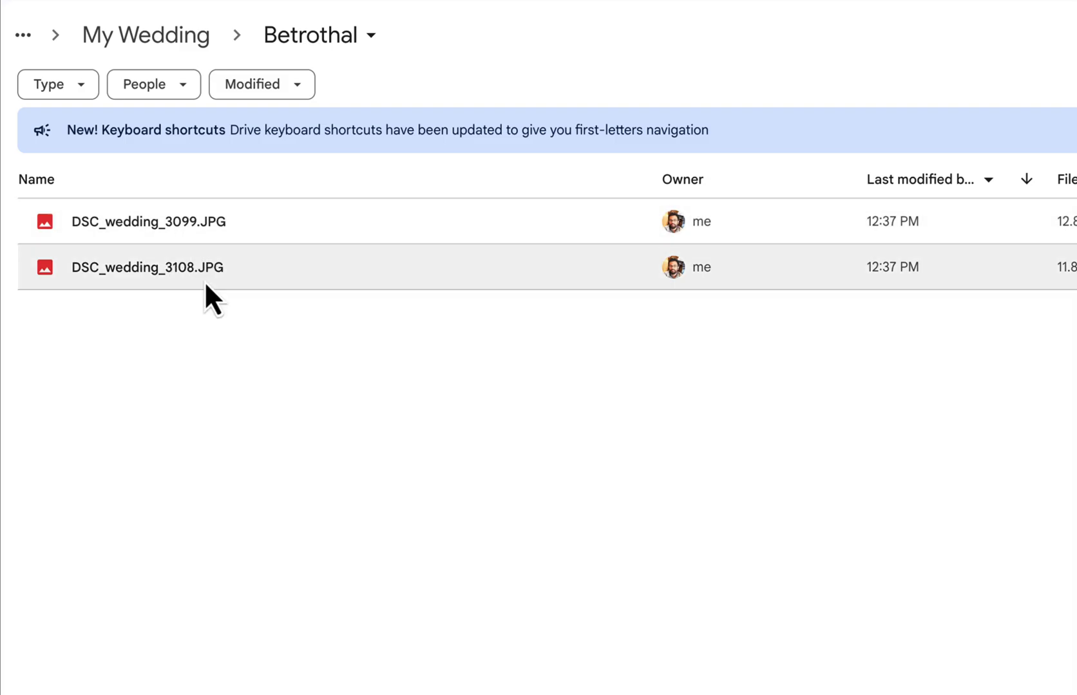
left_click(23, 35)
left_click(64, 84)
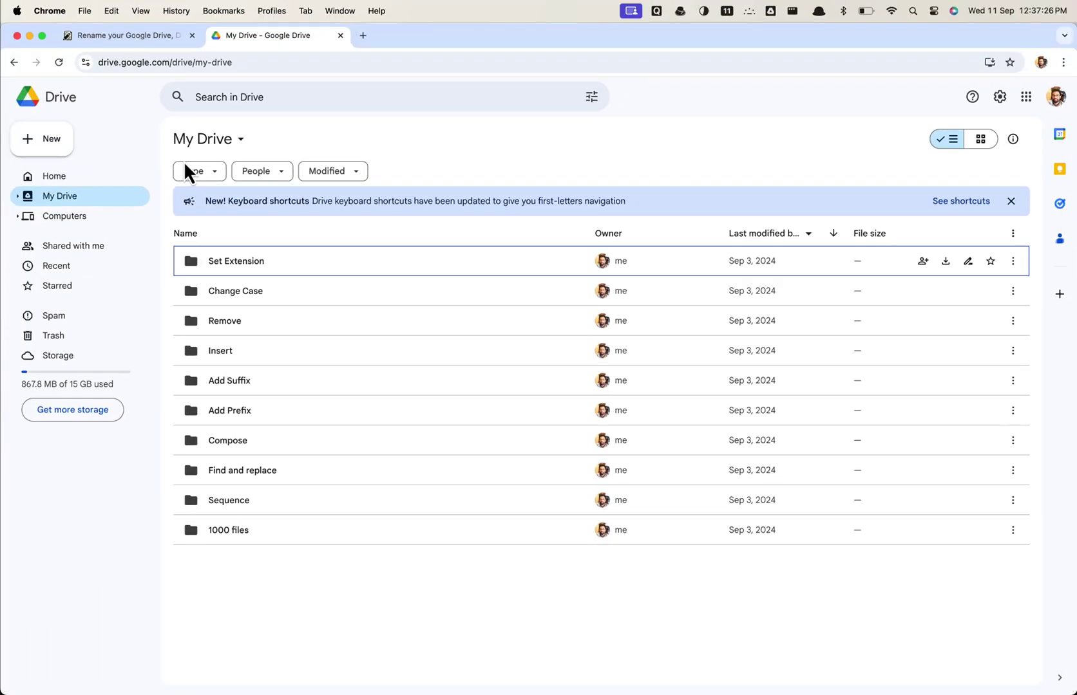
key("ctrl+shift+Tab")
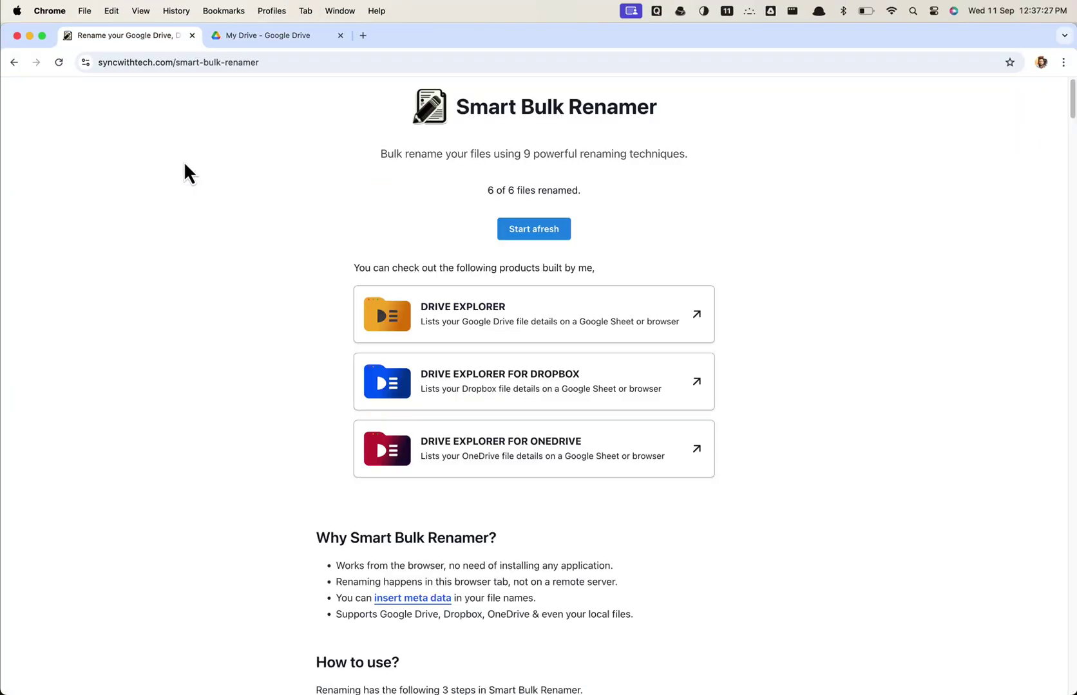
Start afresh and pick the My Wedding folder inside the Remove folder from Google Drive.
left_click(526, 230)
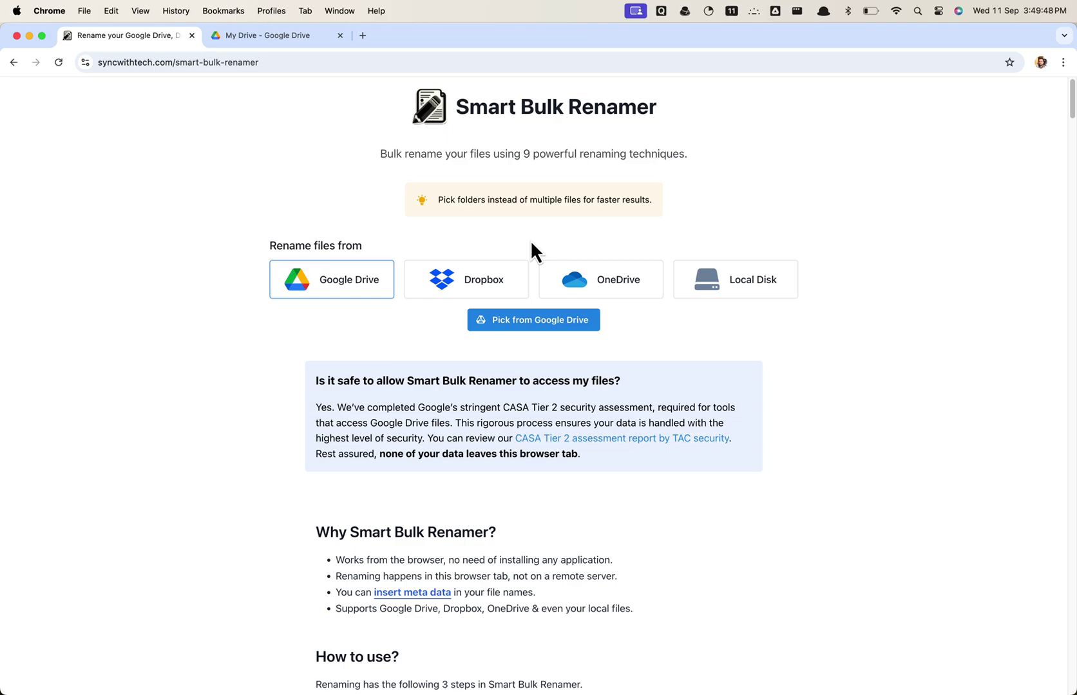
left_click(544, 326)
double_click(544, 326)
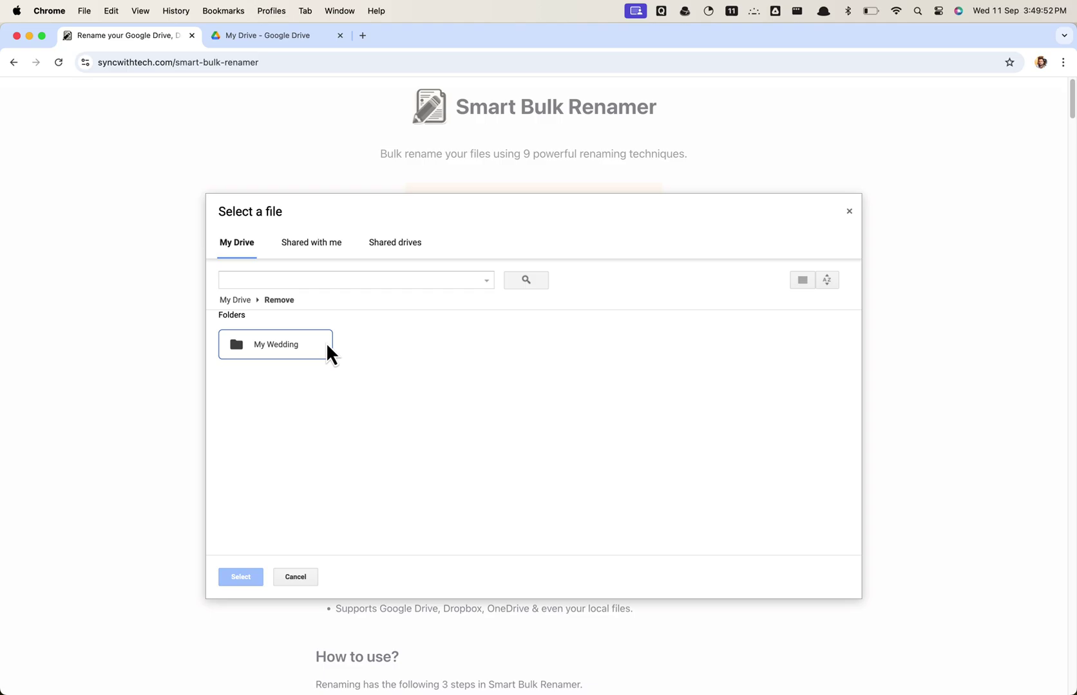
left_click(325, 342)
left_click(247, 573)
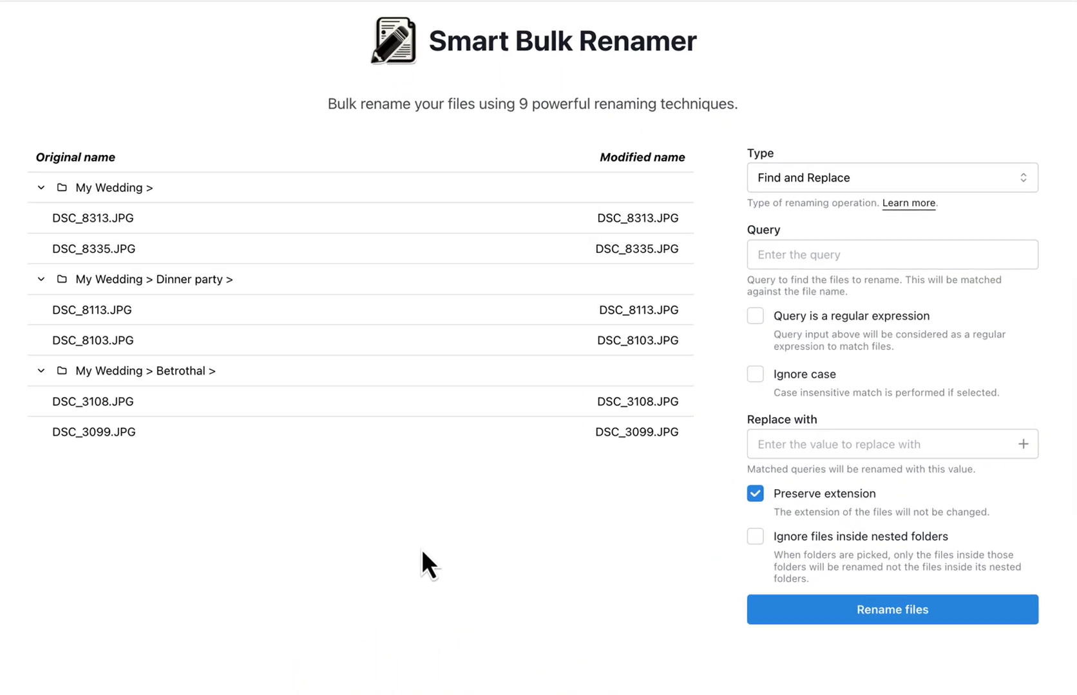
Choose the Remove renaming type and set the number of characters to remove to 4.
left_click(827, 180)
left_click(841, 293)
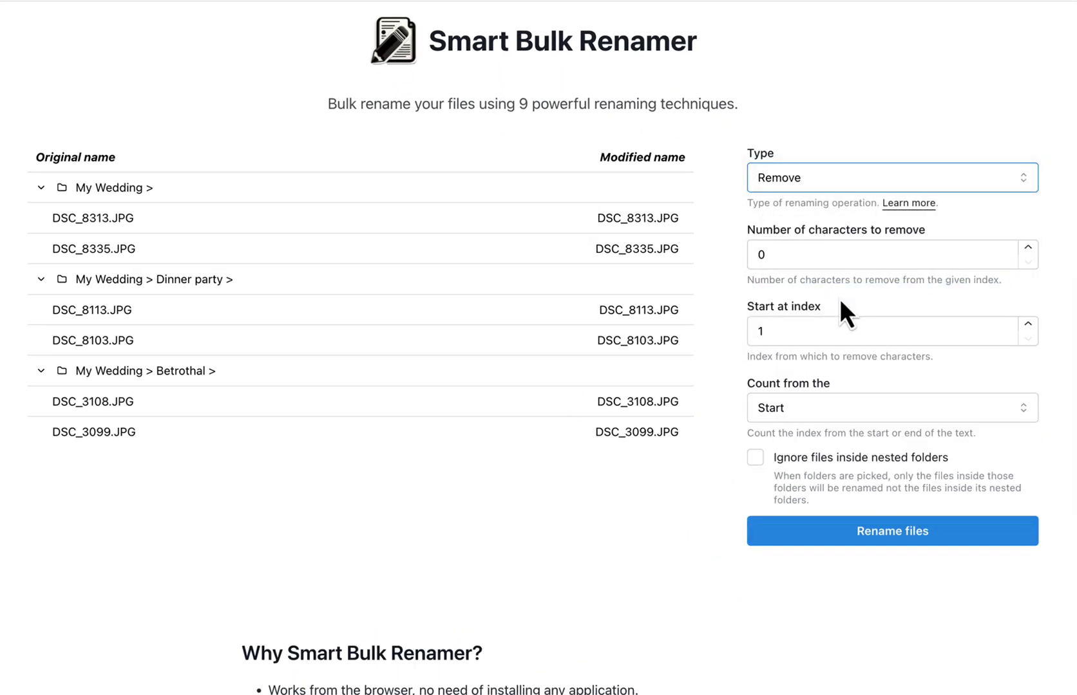
left_click(1027, 247)
left_click(1028, 247)
left_click(1028, 247)
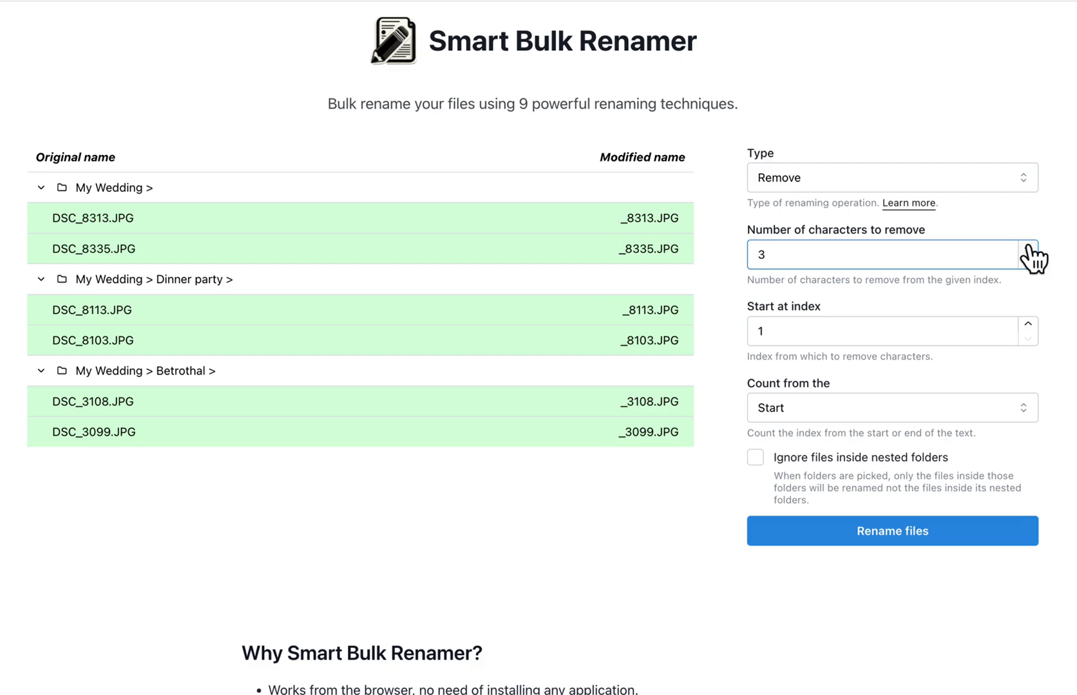
left_click(1028, 247)
left_click(1051, 288)
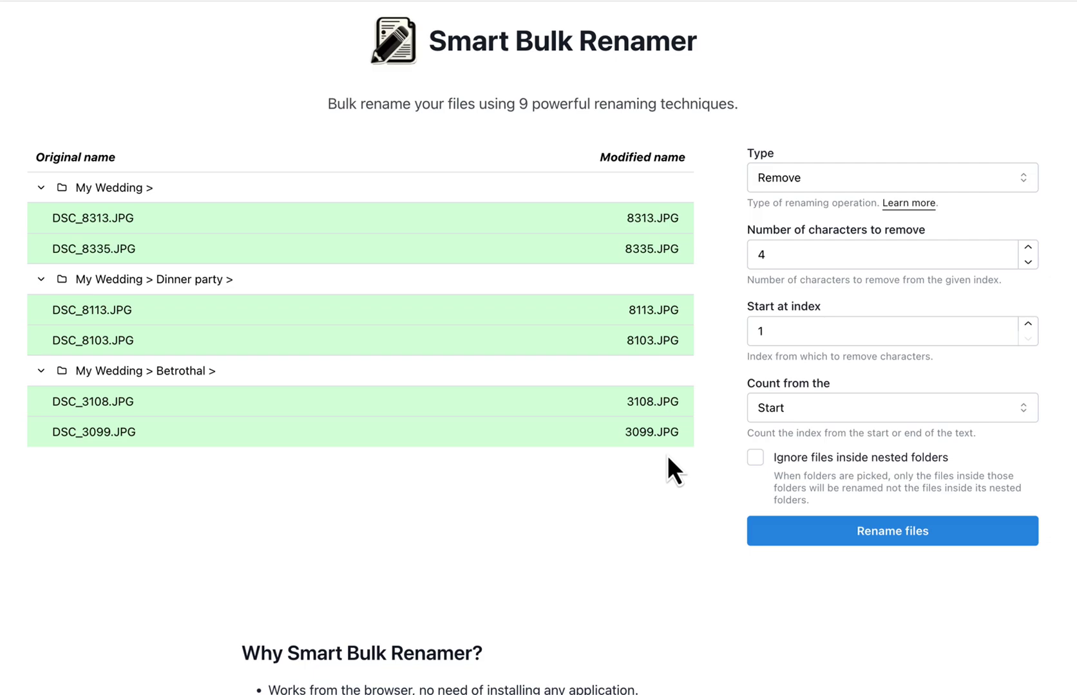
Preview the removal with the start index raised to 3, and set the index back to 1.
left_click(1028, 323)
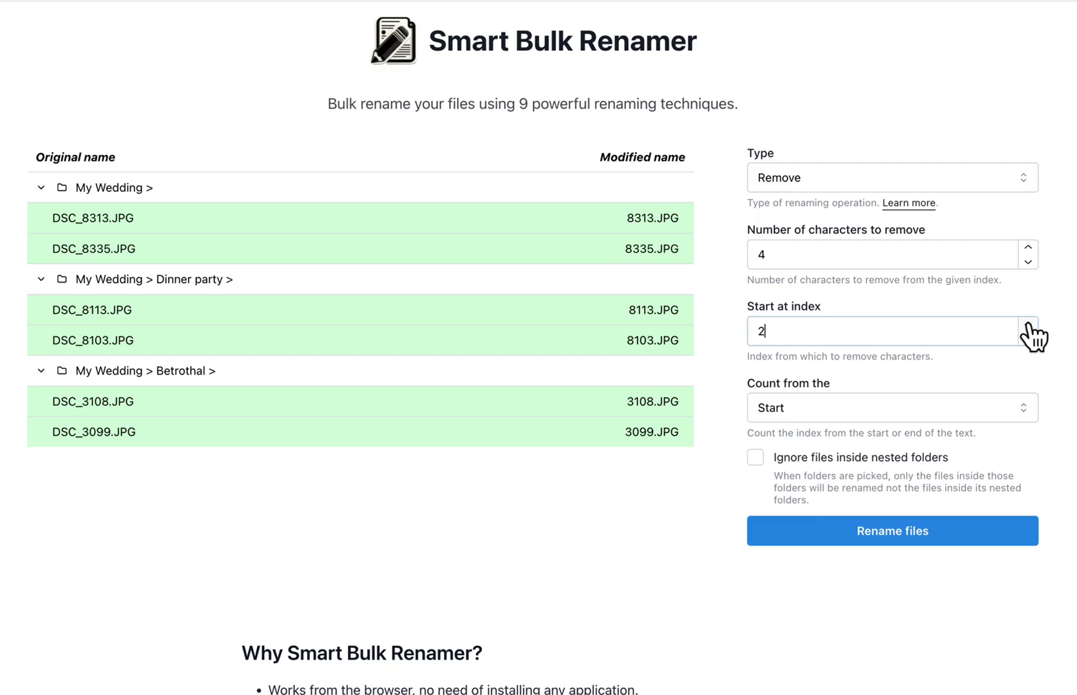
left_click(1027, 323)
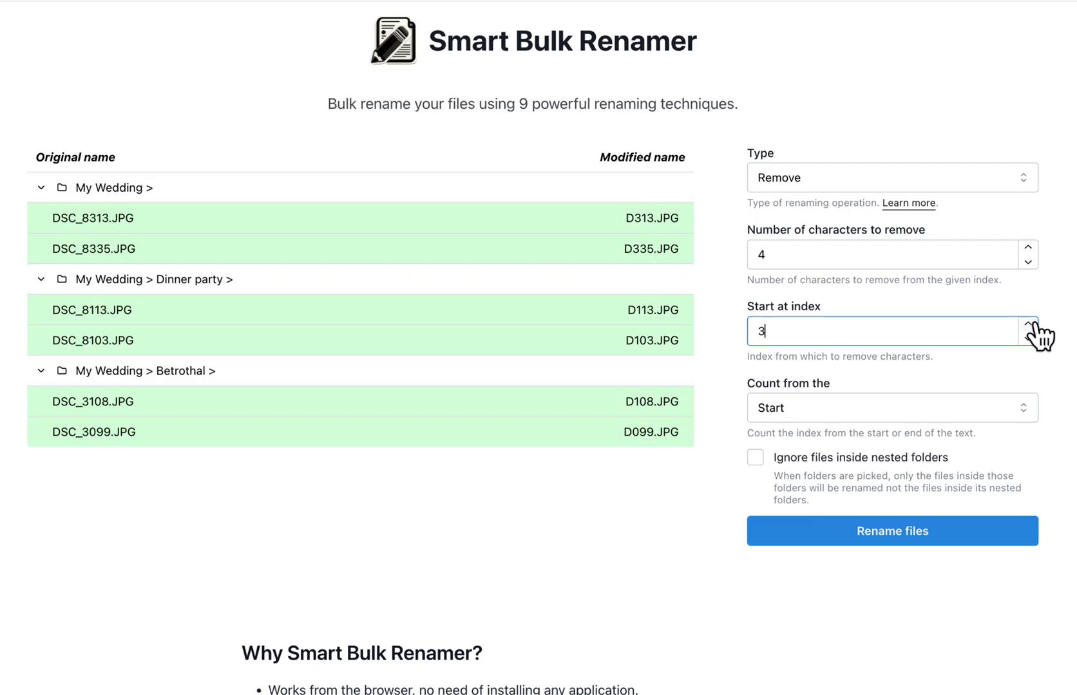
double_click(1027, 339)
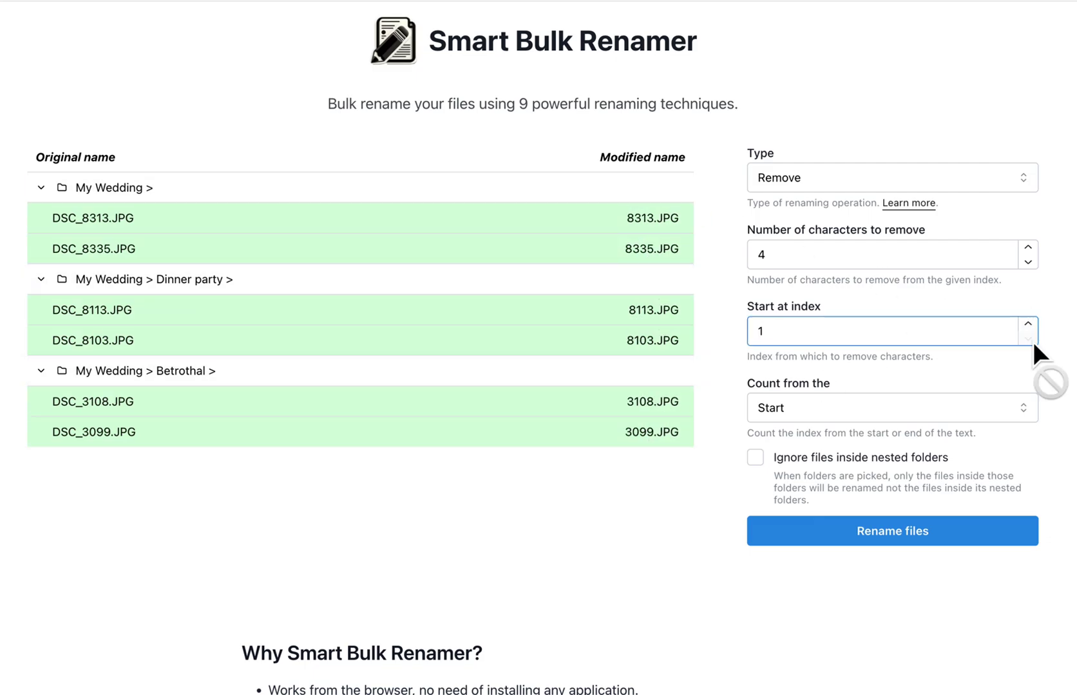
Rename the Google Drive files with the Remove settings.
left_click(943, 535)
left_click(650, 169)
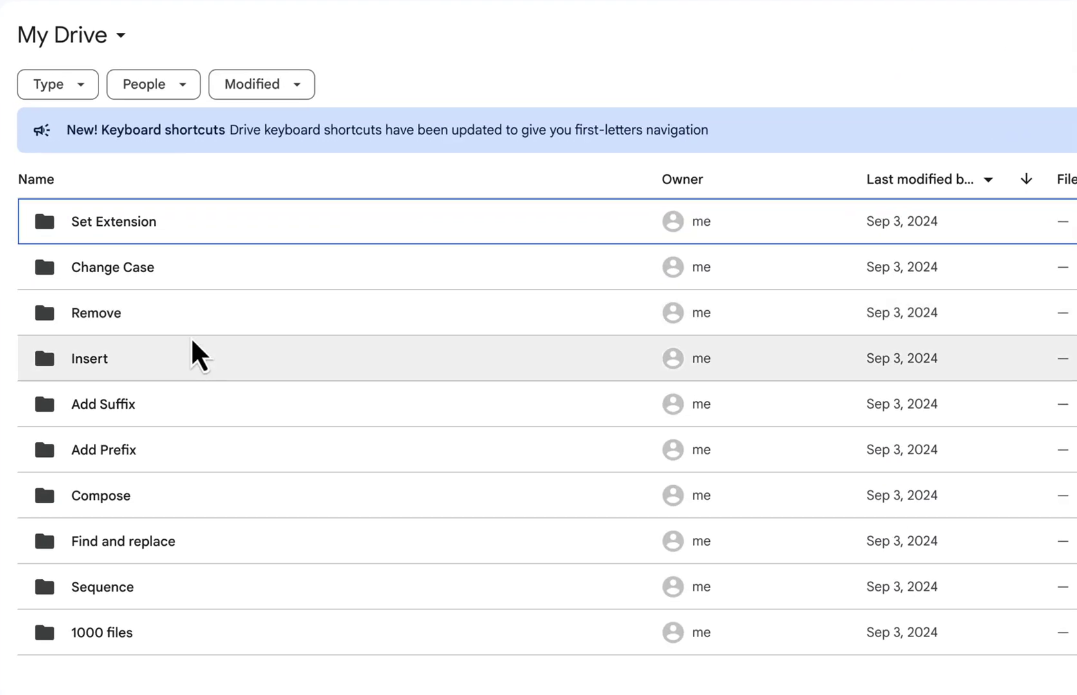
Check the renamed files in Google Drive under Remove > My Wedding and its subfolders, and return to Smart Bulk Renamer.
double_click(193, 354)
double_click(191, 233)
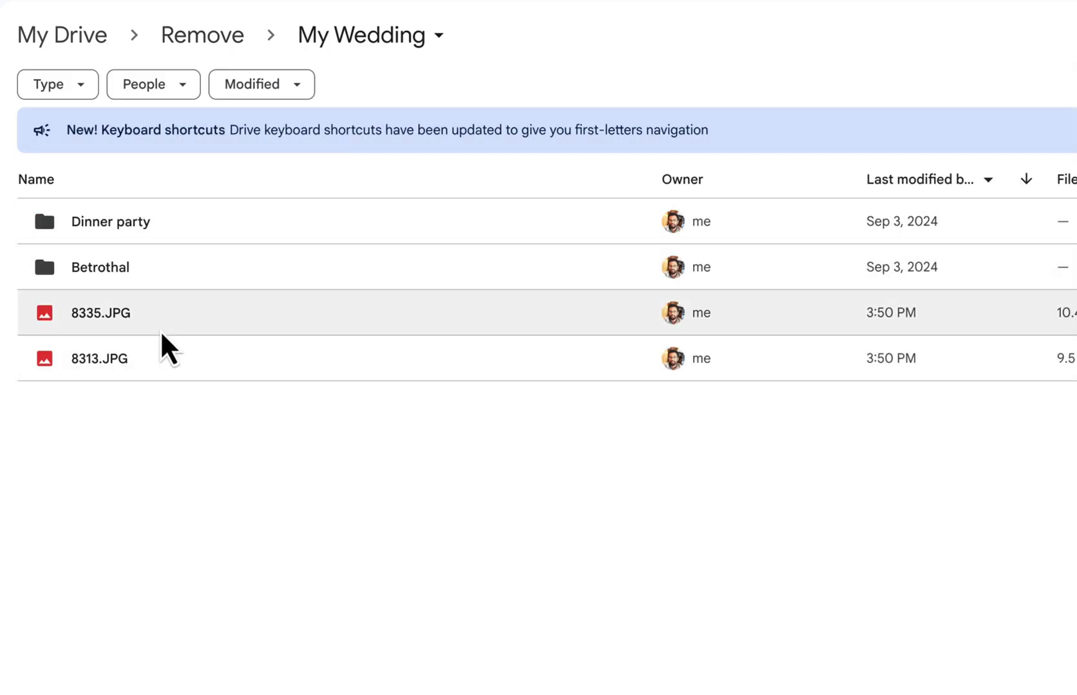
double_click(177, 224)
key("alt+Left")
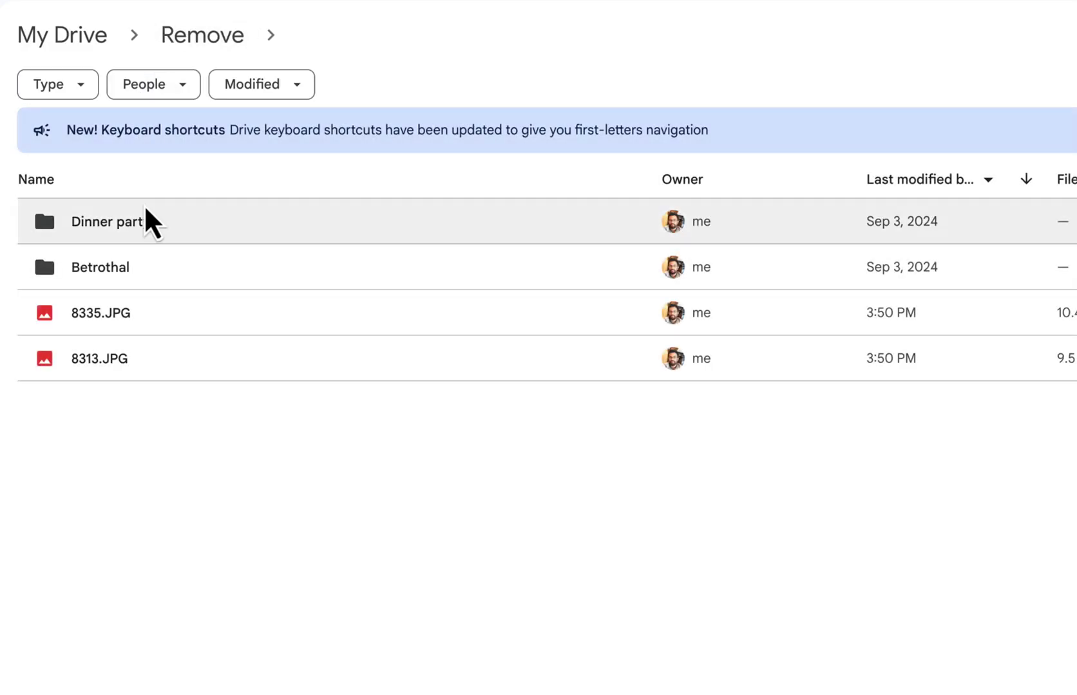
double_click(145, 264)
left_click(23, 35)
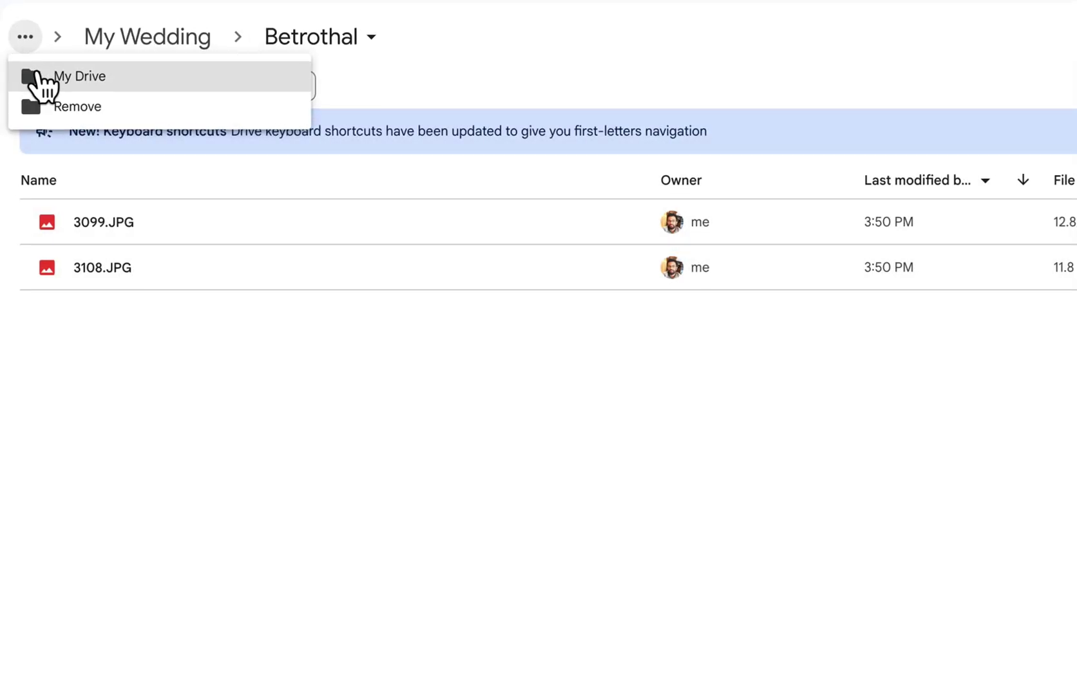
left_click(32, 76)
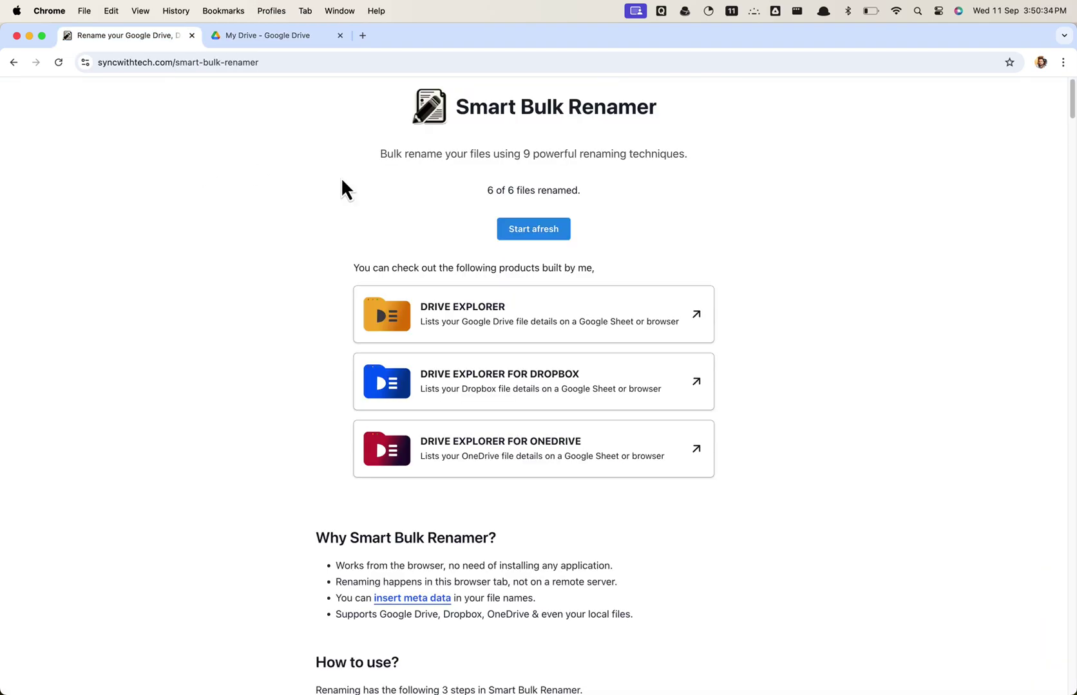
Start afresh and pick the My Wedding folder inside the Change Case folder from Google Drive.
left_click(509, 227)
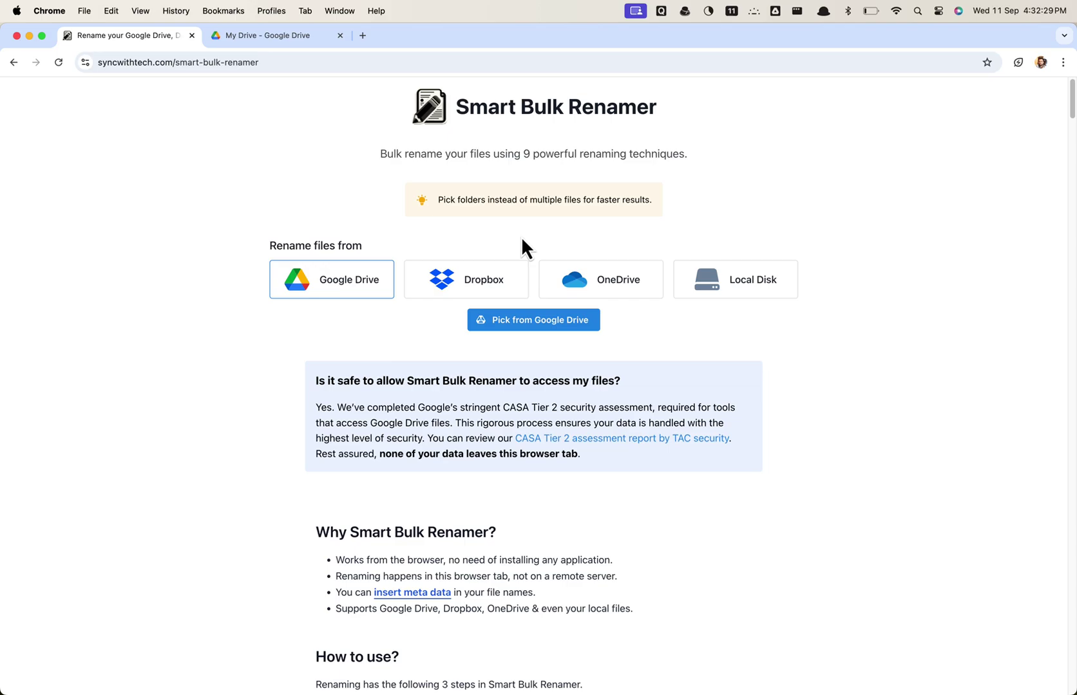
left_click(539, 321)
double_click(429, 328)
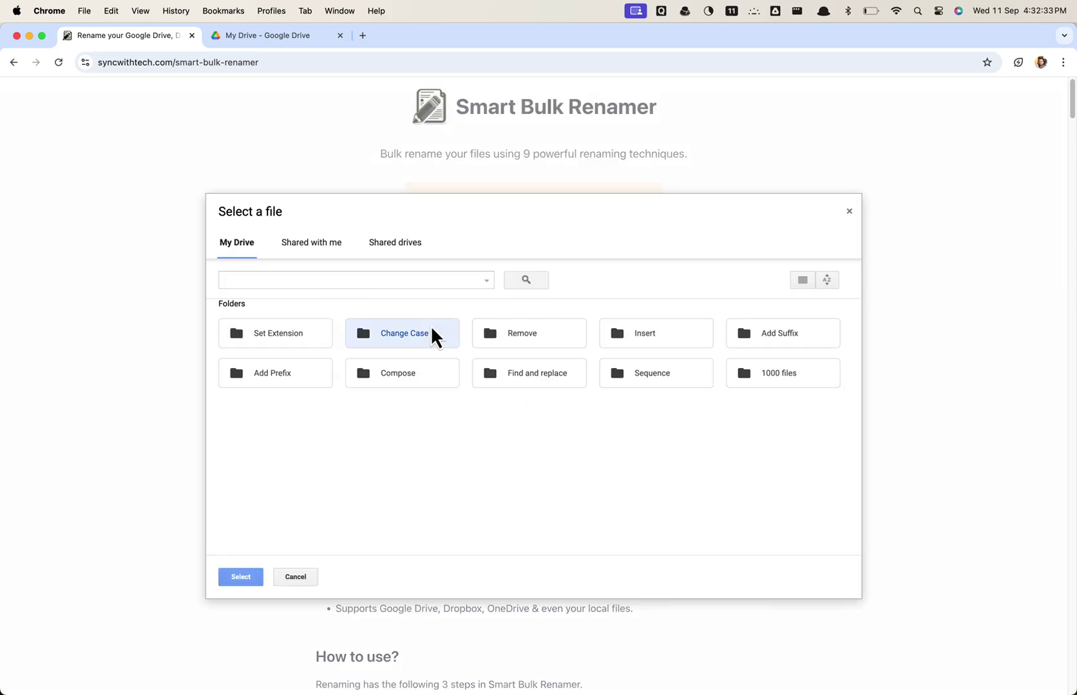
left_click(288, 346)
left_click(246, 575)
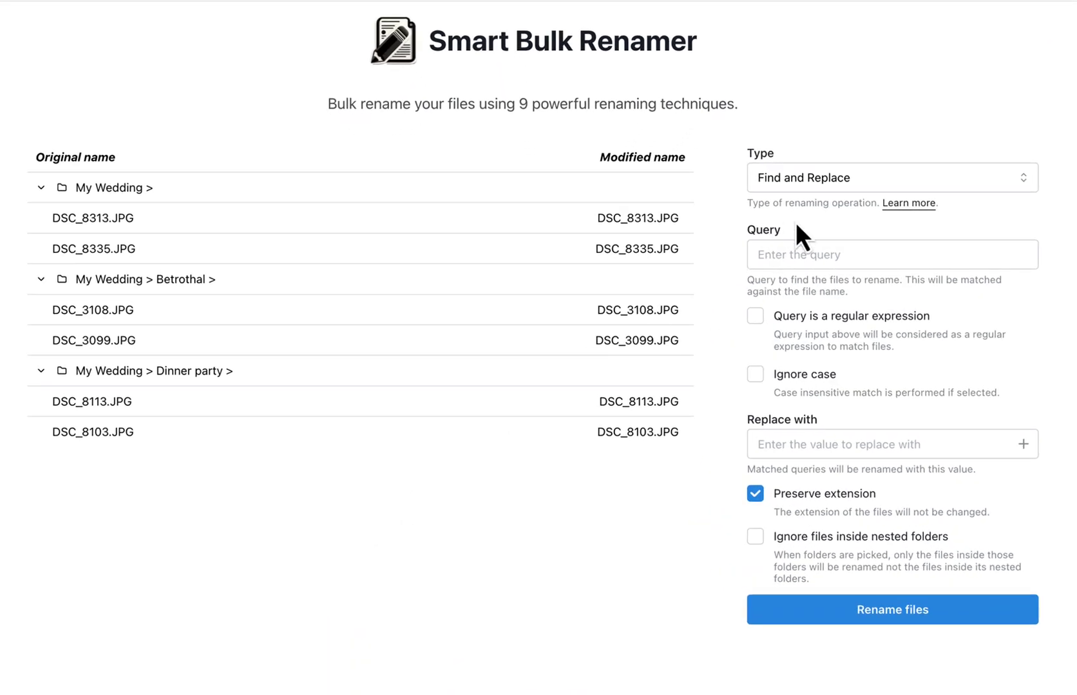
Choose the Change Case renaming type, change both name and extension to lowercase, and rename the files.
left_click(805, 182)
left_click(837, 313)
left_click(920, 260)
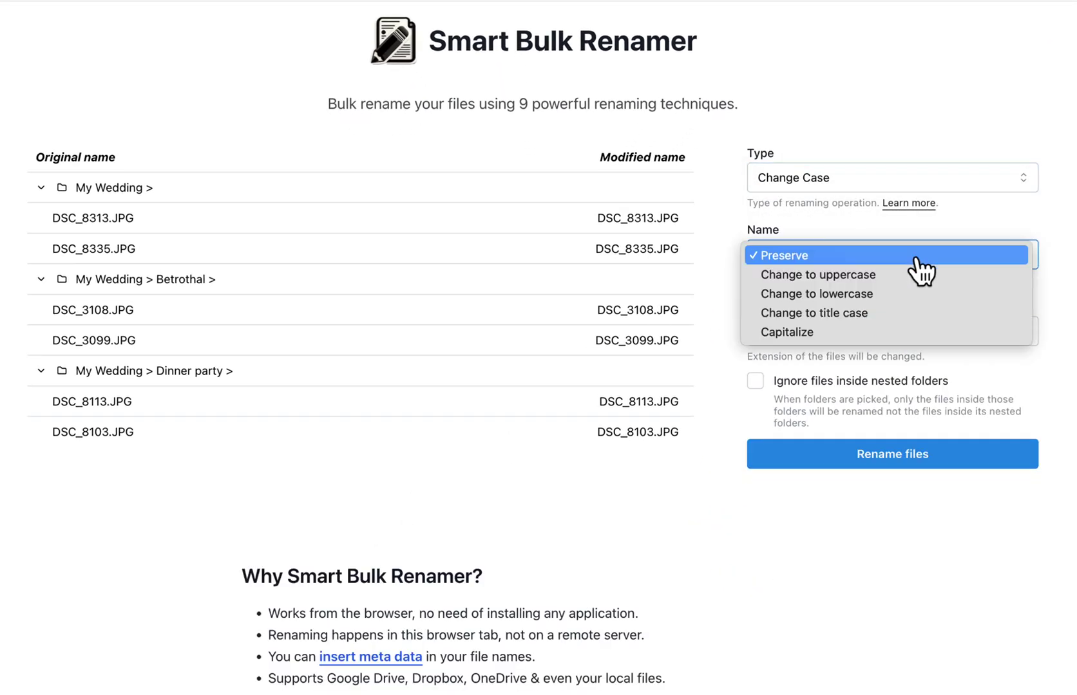
left_click(921, 294)
left_click(860, 332)
left_click(860, 369)
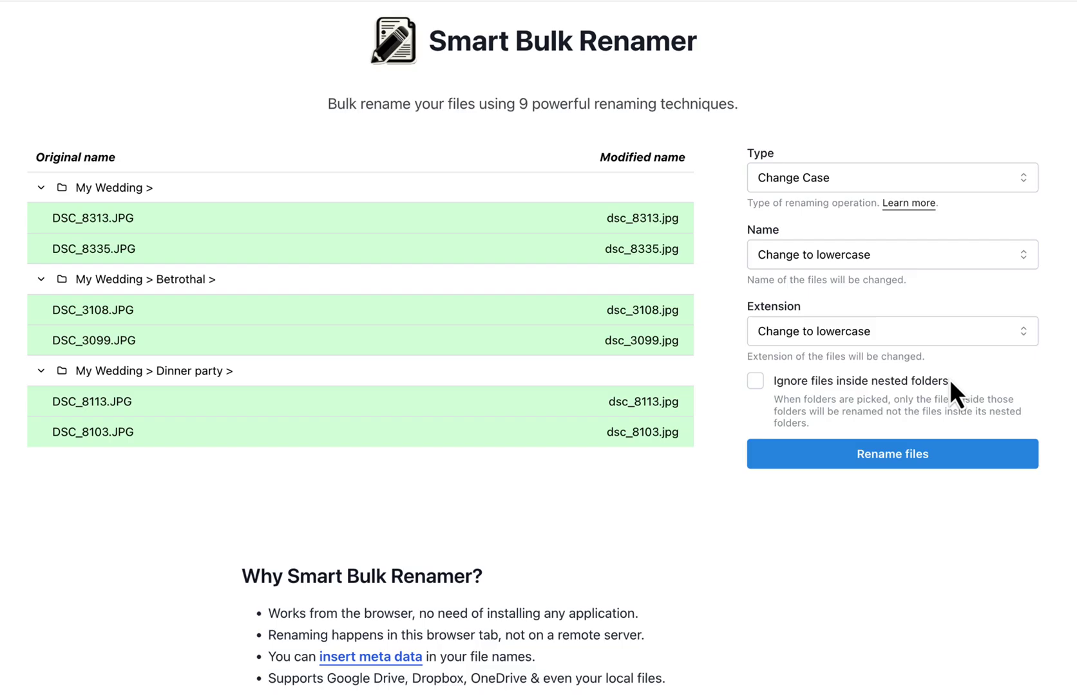
left_click(863, 454)
left_click(642, 173)
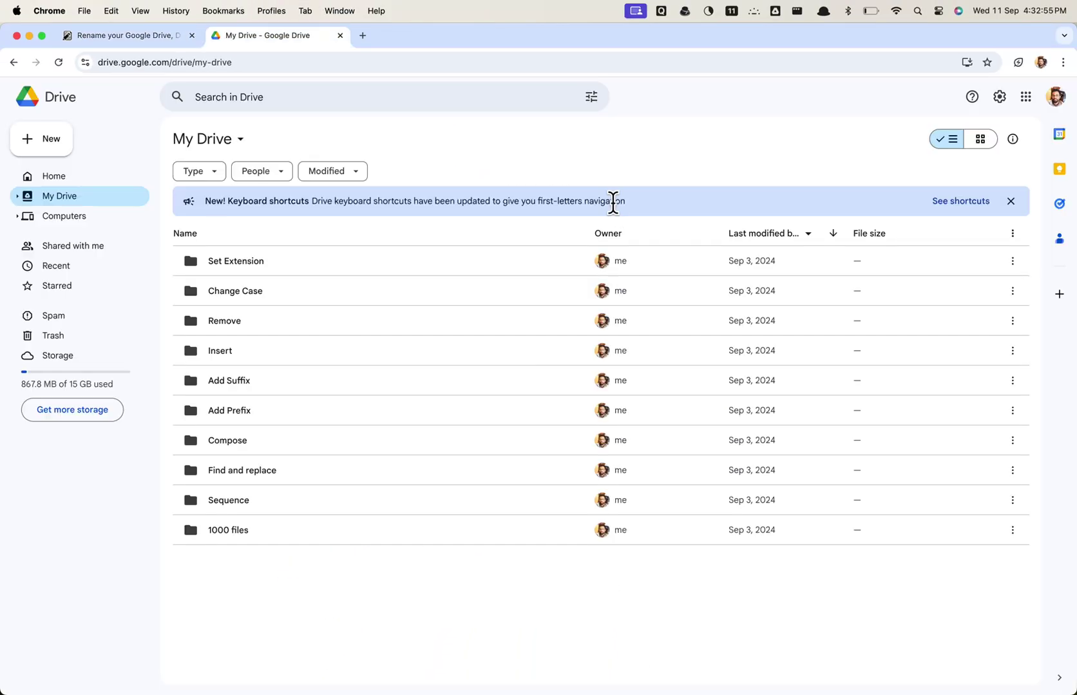
Check the renamed files in Google Drive under Change Case > My Wedding and its subfolders, and return to Smart Bulk Renamer.
double_click(367, 300)
double_click(328, 261)
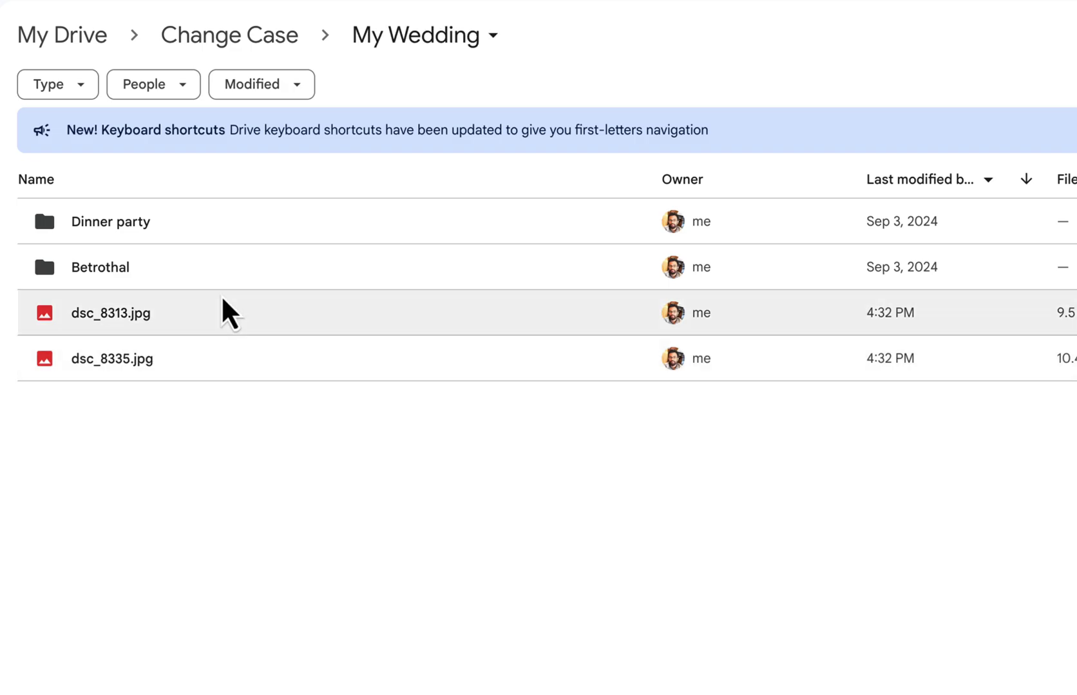
double_click(227, 269)
left_click(157, 40)
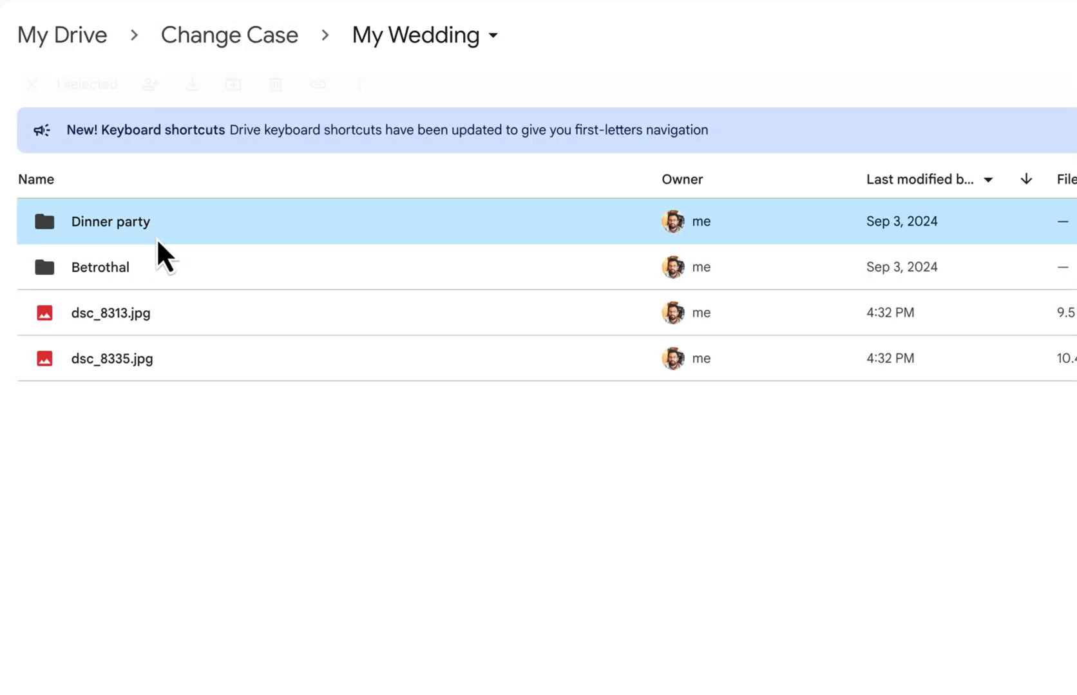
double_click(157, 235)
left_click(23, 35)
left_click(52, 74)
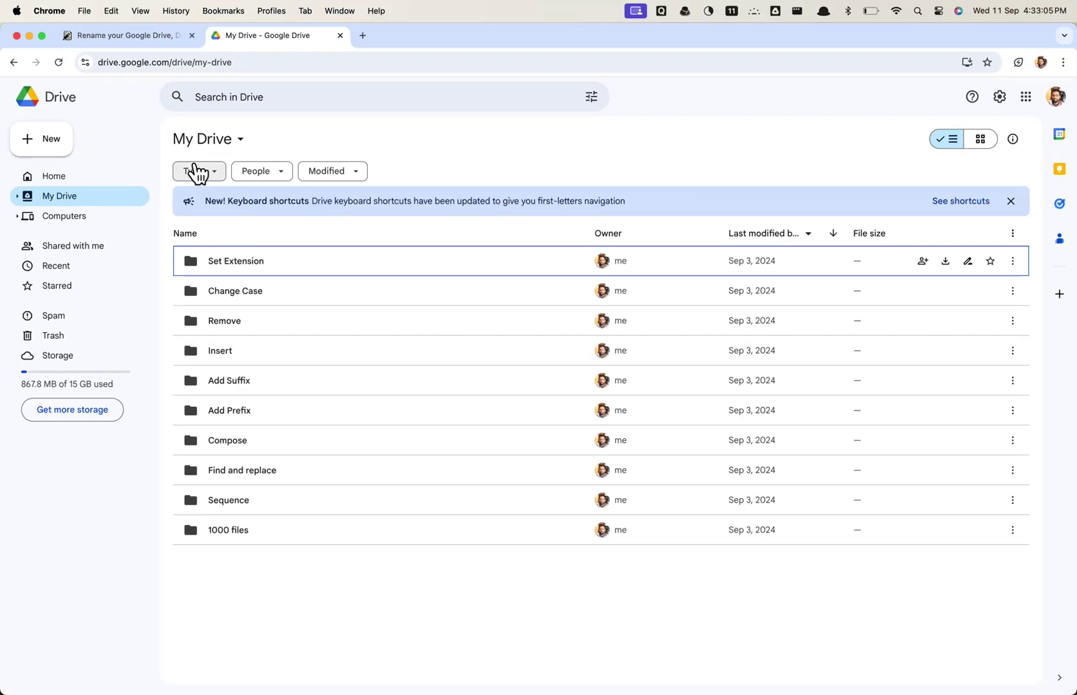
key("super+1")
Start afresh and pick the My Wedding folder inside the Set Extension folder from Google Drive.
left_click(730, 217)
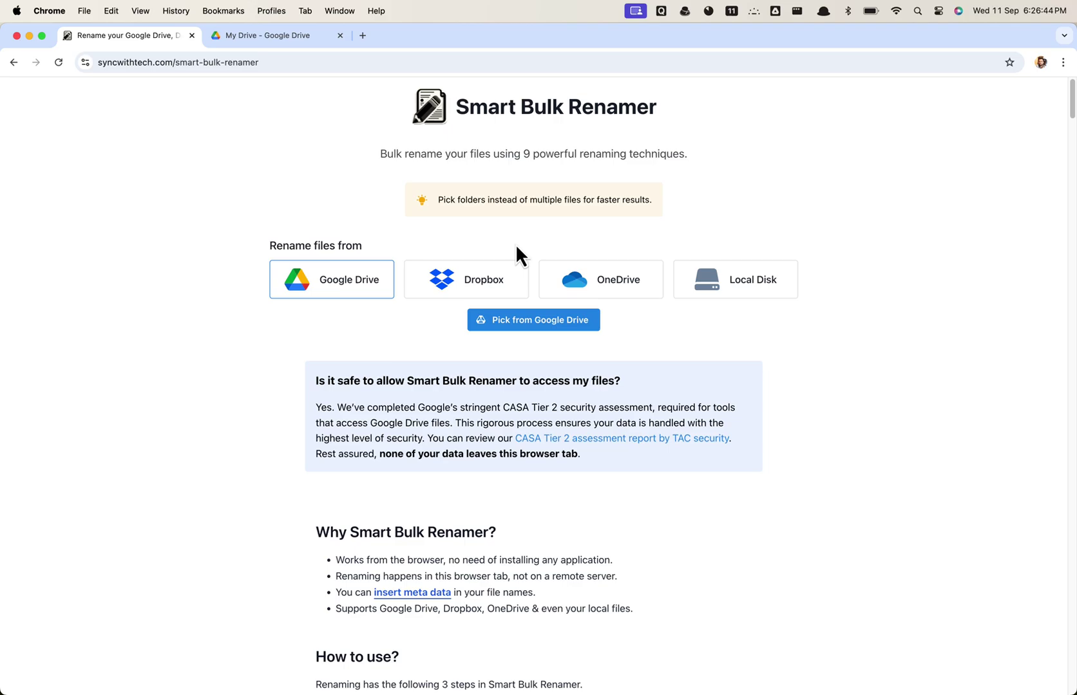
left_click(534, 320)
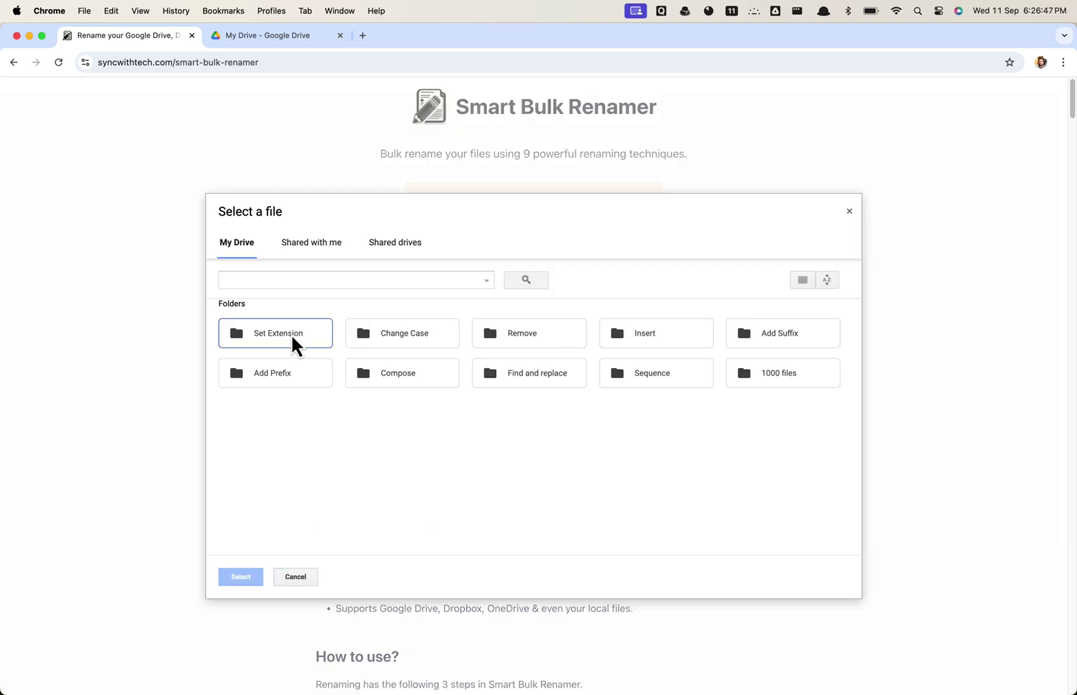
double_click(295, 341)
left_click(292, 345)
left_click(241, 577)
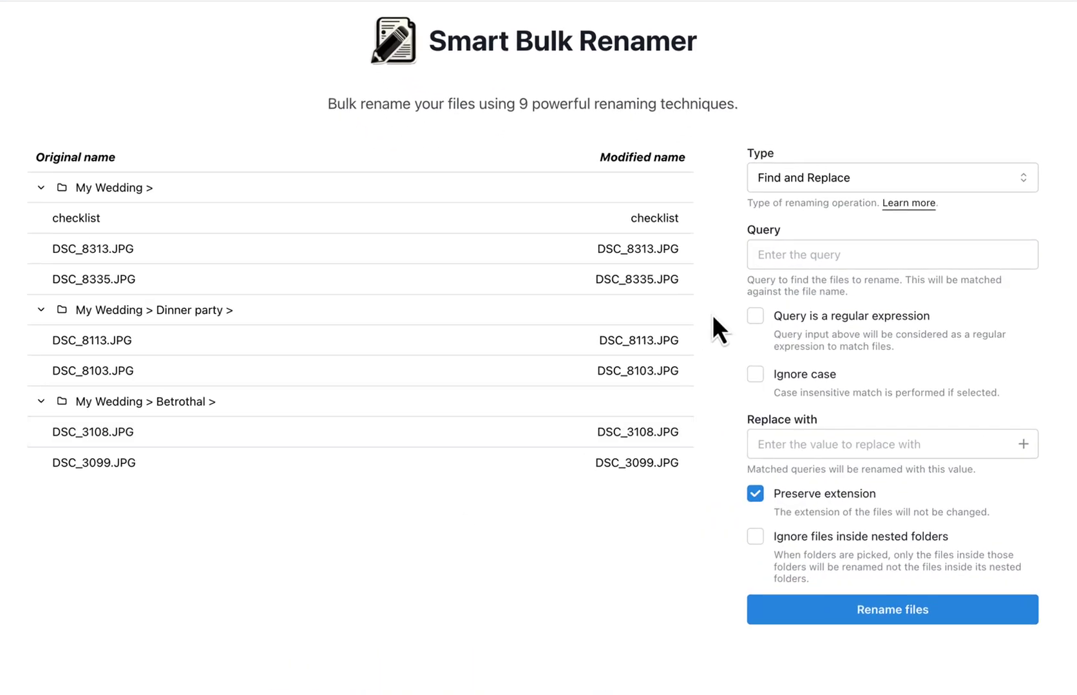
Choose the Set Extension renaming type, set the extension to jpeg for files with existing extensions only, and rename the files.
left_click(858, 178)
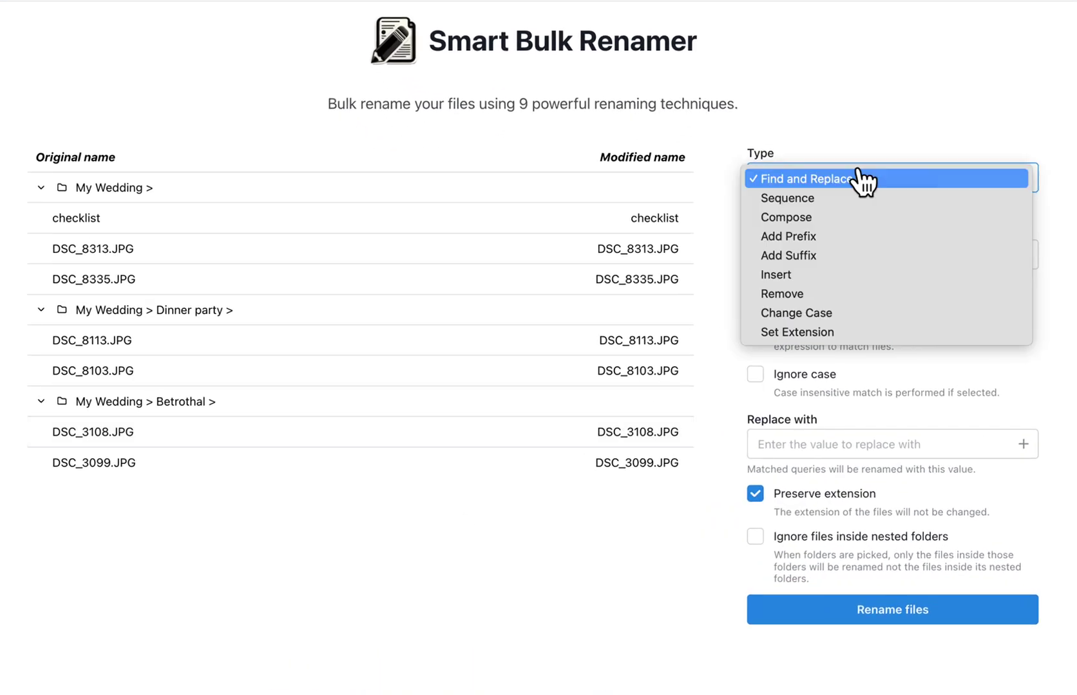
left_click(870, 331)
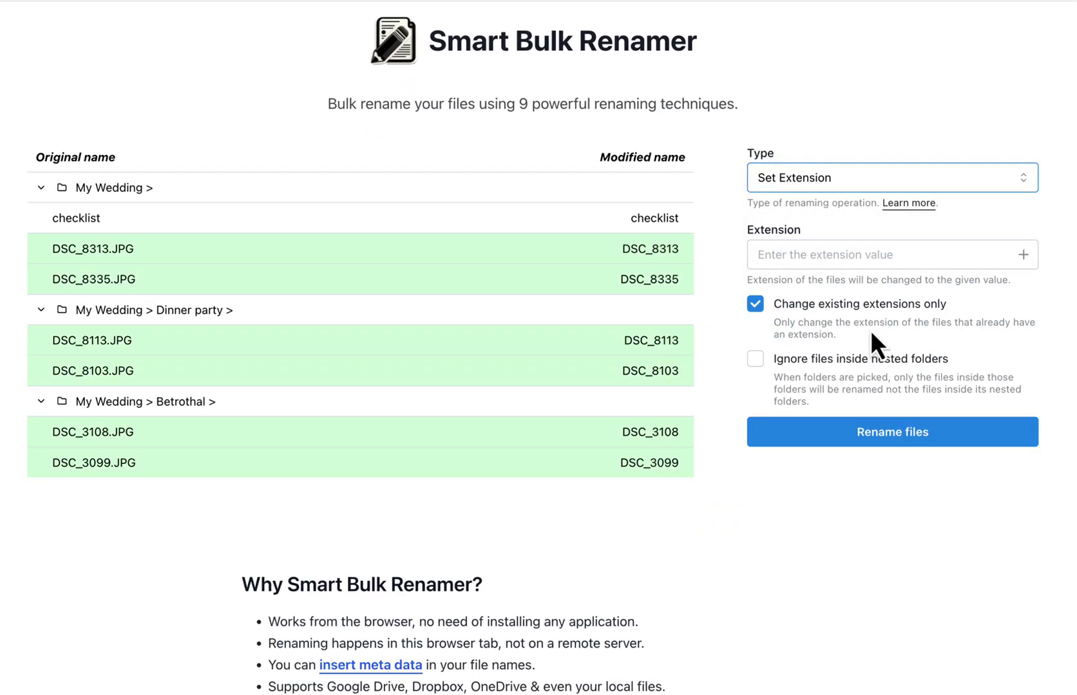
left_click(856, 255)
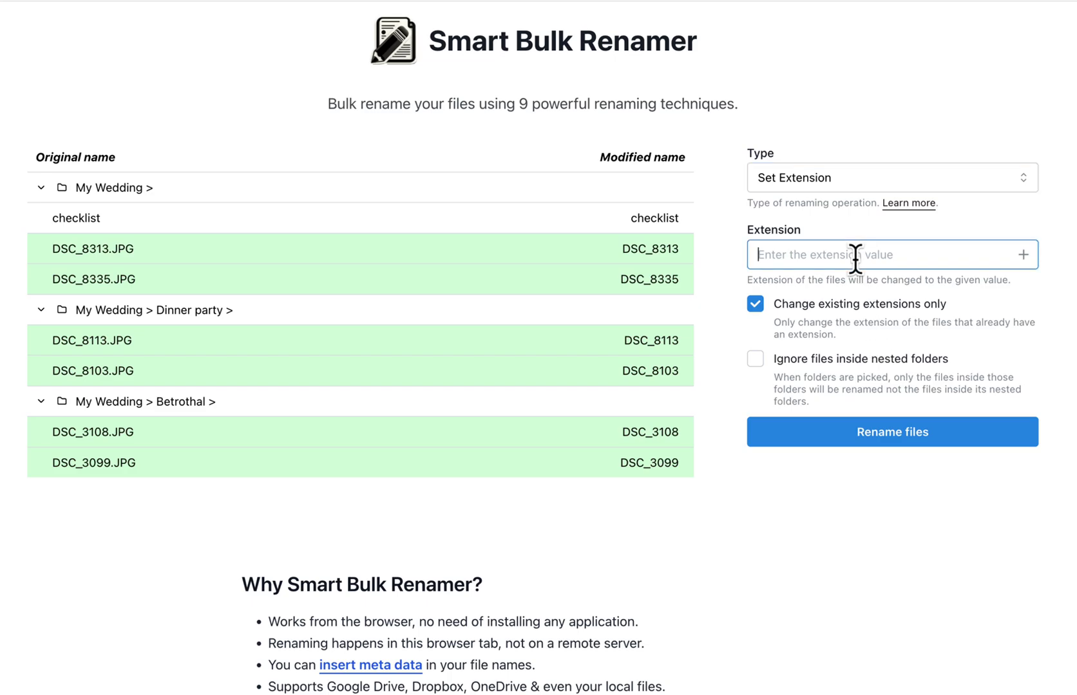
type("jpeg")
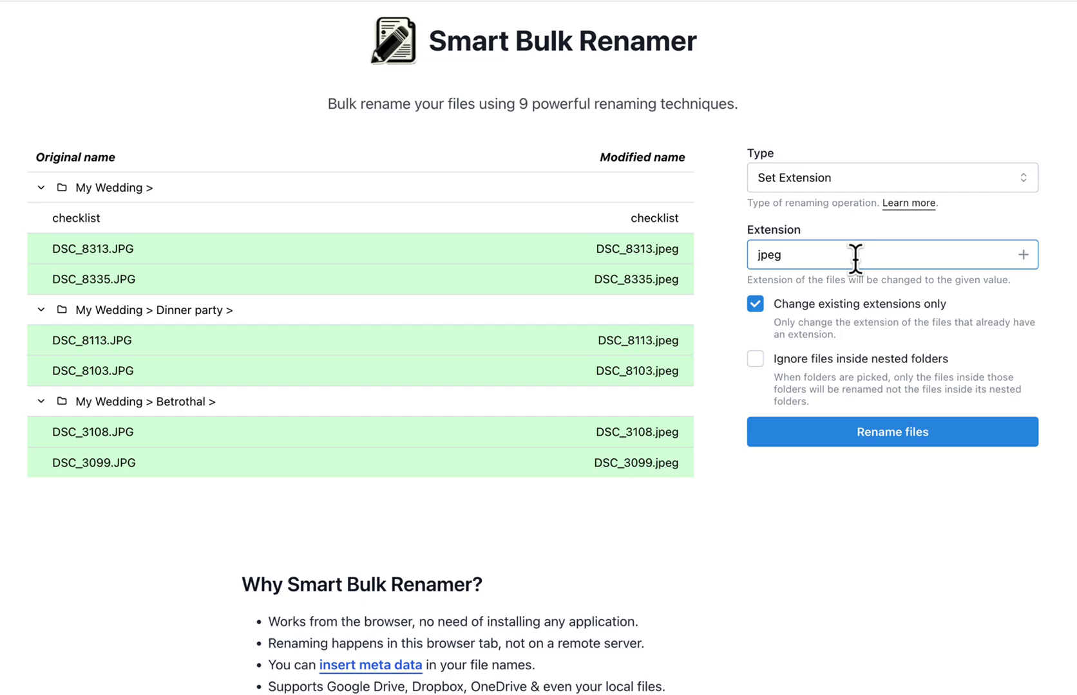
left_click(856, 308)
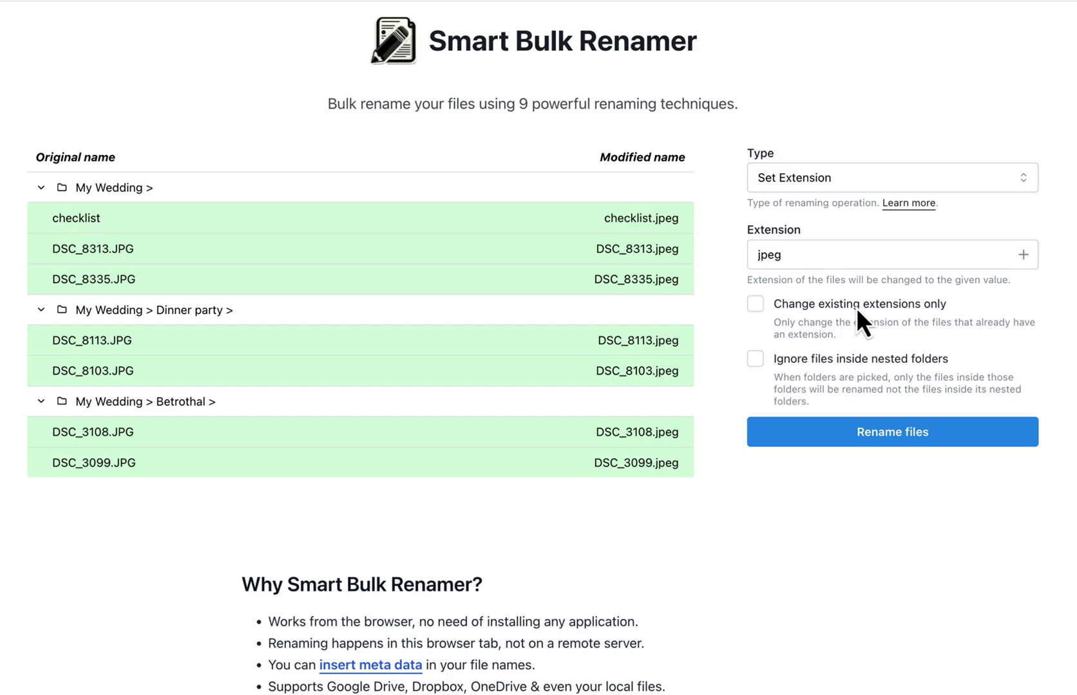
left_click(851, 302)
left_click(889, 443)
left_click(670, 158)
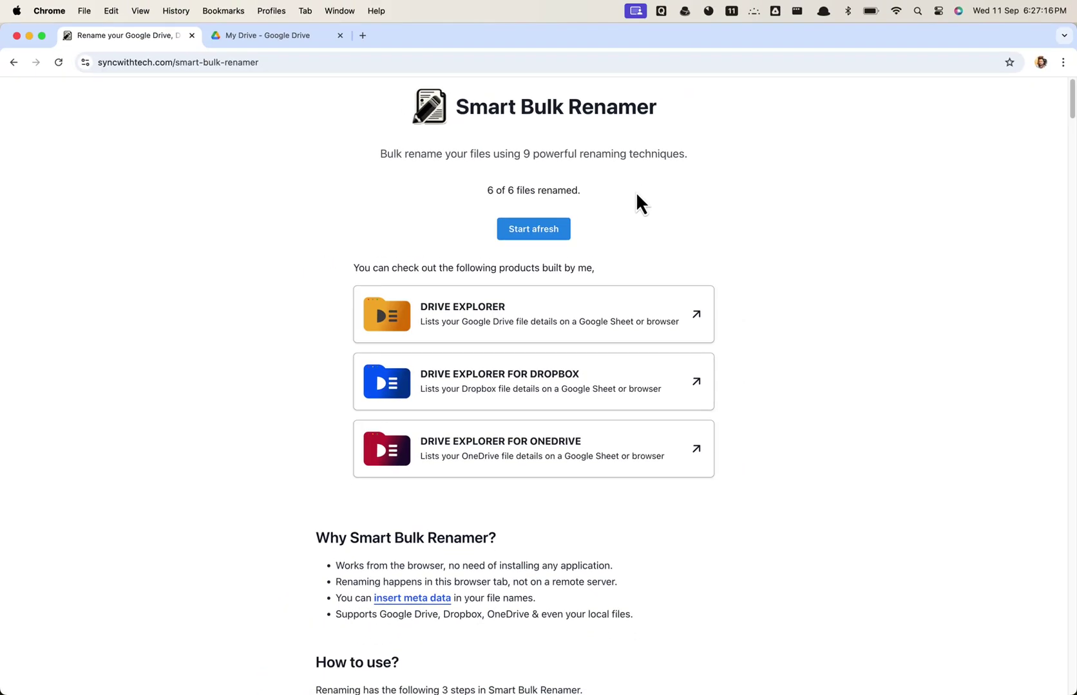
Check the renamed files in Google Drive under Set Extension > My Wedding and its subfolders, and return to Smart Bulk Renamer.
key("ctrl+Tab")
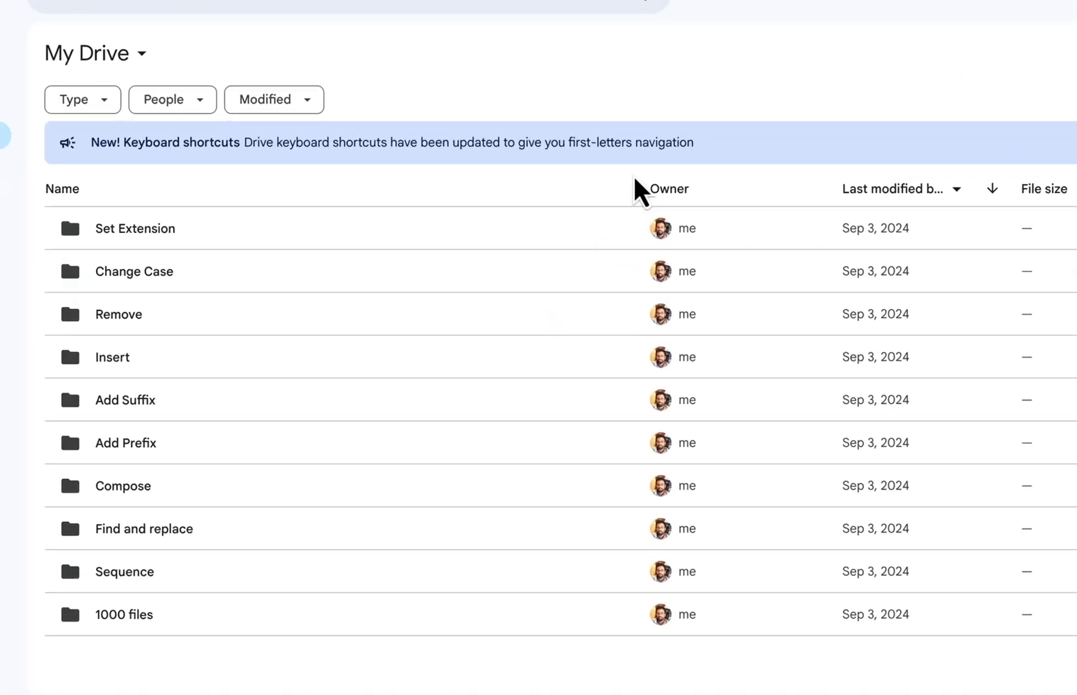
double_click(527, 235)
double_click(527, 236)
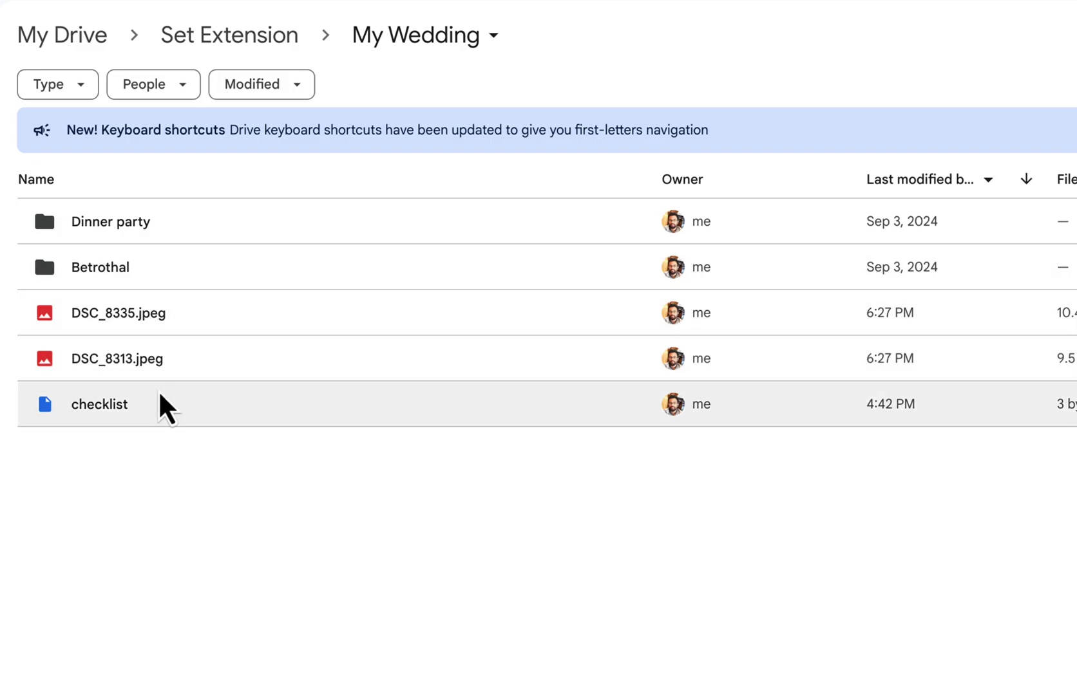
double_click(180, 275)
left_click(141, 42)
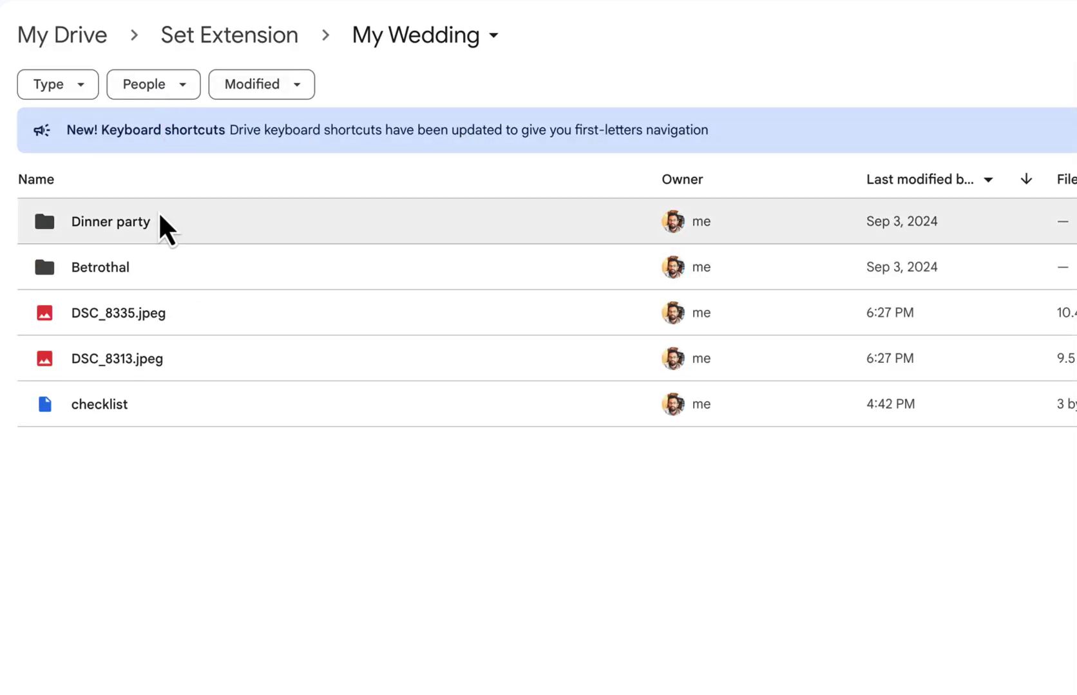
double_click(161, 222)
left_click(173, 41)
left_click(77, 39)
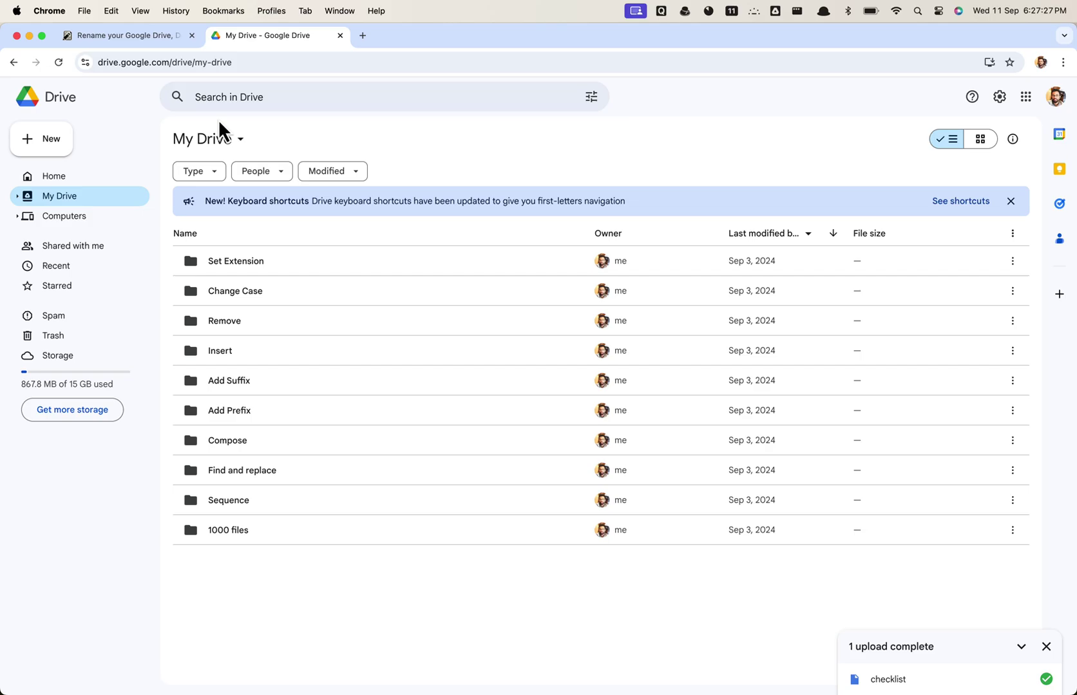
left_click(122, 36)
Start afresh, pick the 1000 files folder from Google Drive, and look through its preview list.
left_click(522, 230)
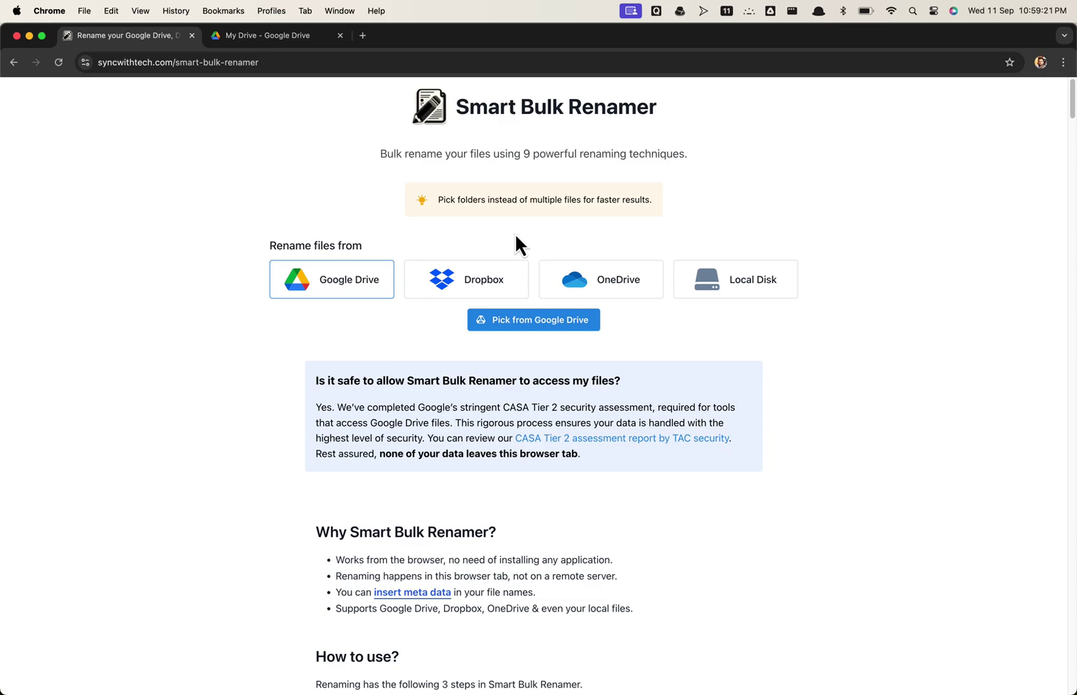
left_click(532, 322)
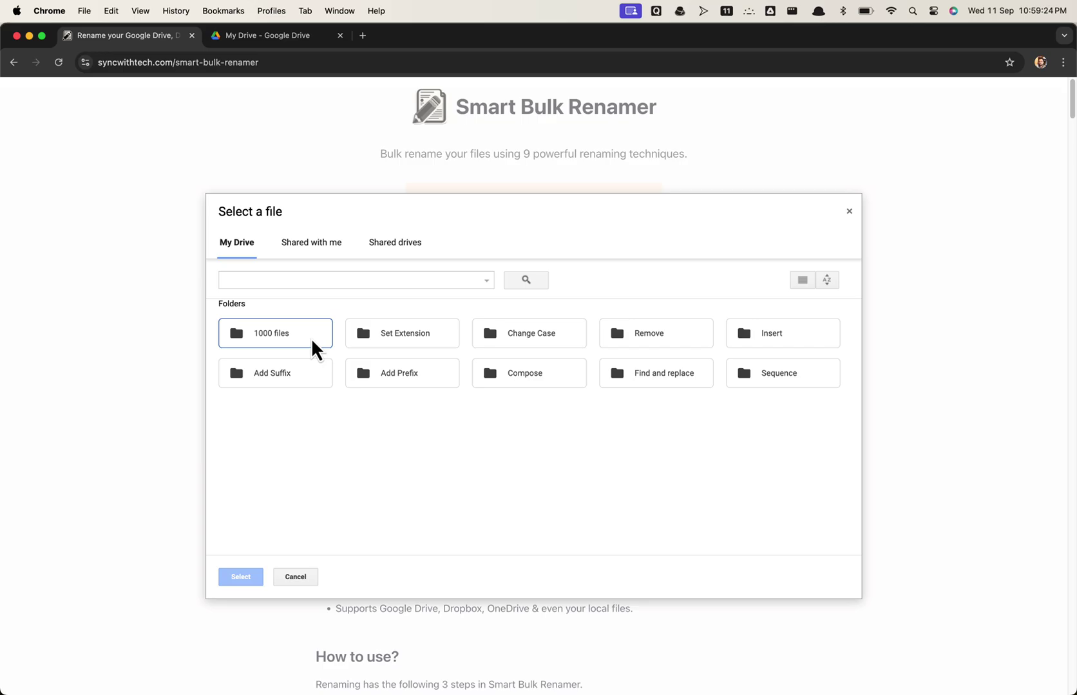
left_click(312, 351)
left_click(244, 578)
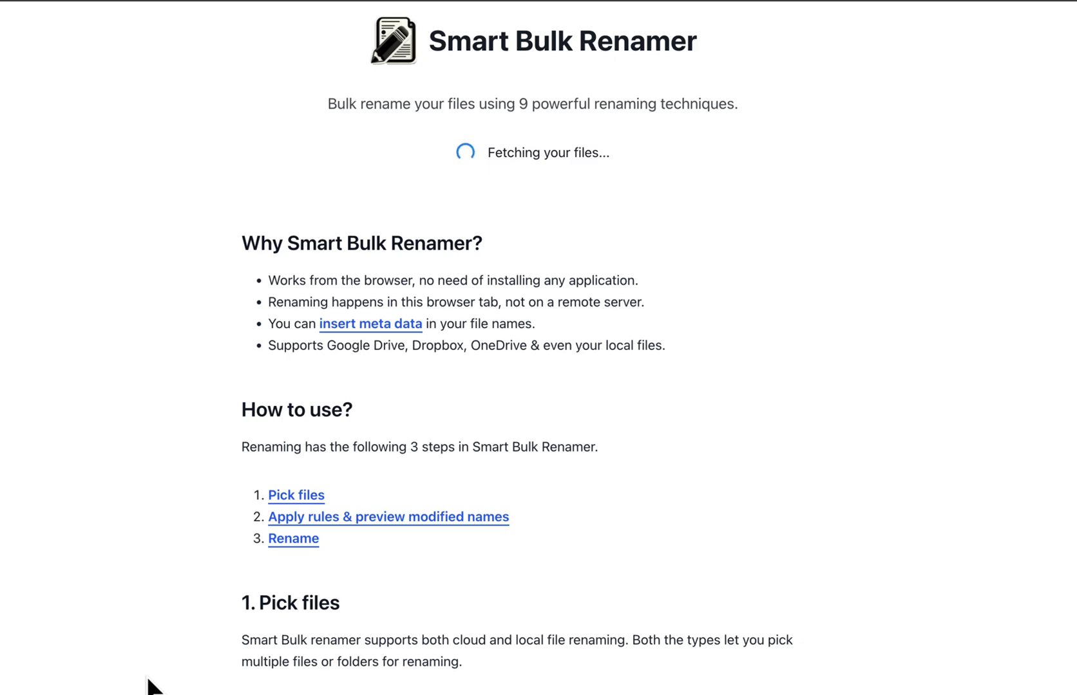
scroll(470, 443, "down", 5)
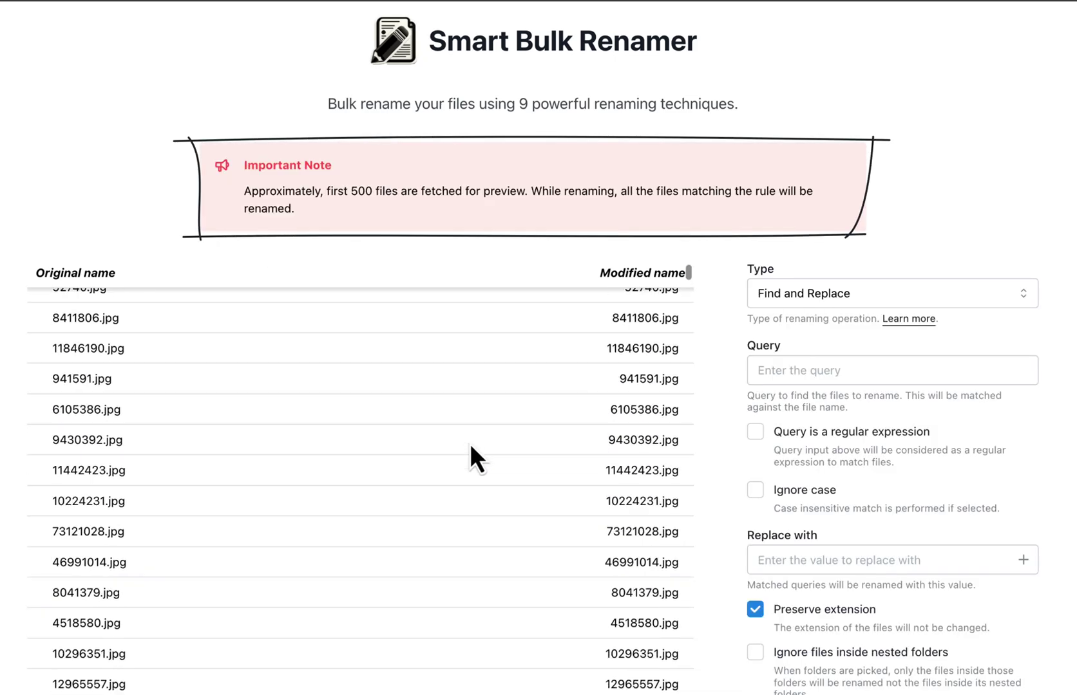
scroll(469, 443, "up", 5)
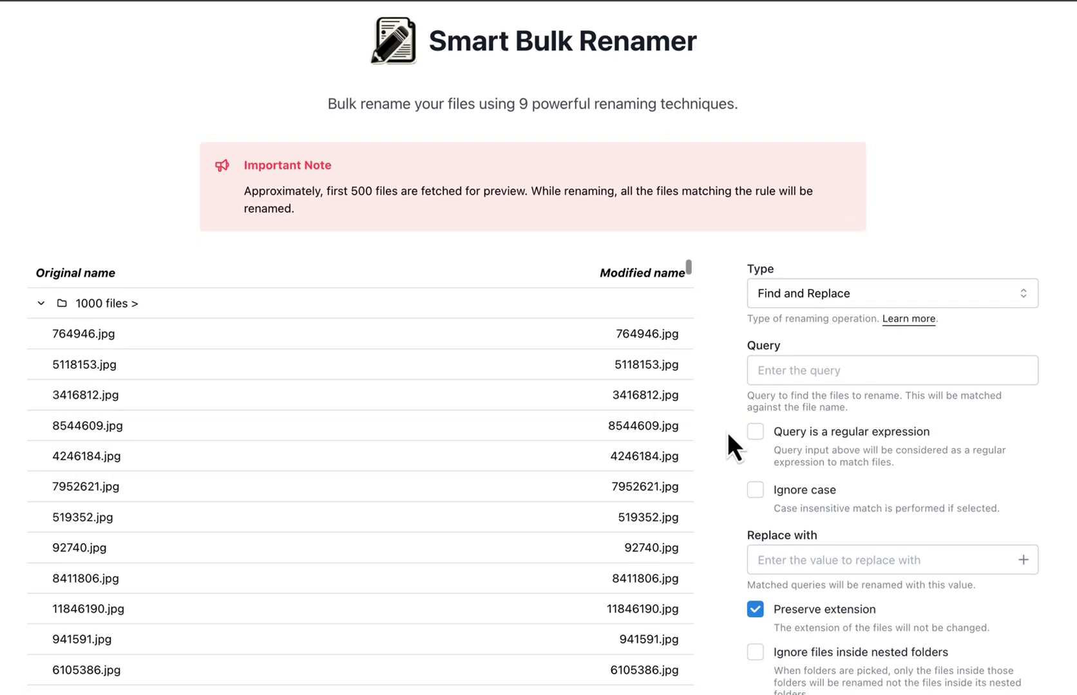
Choose the Sequence renaming type, set the prefix to "thousand-", and rename the Google Drive files.
left_click(813, 301)
left_click(800, 286)
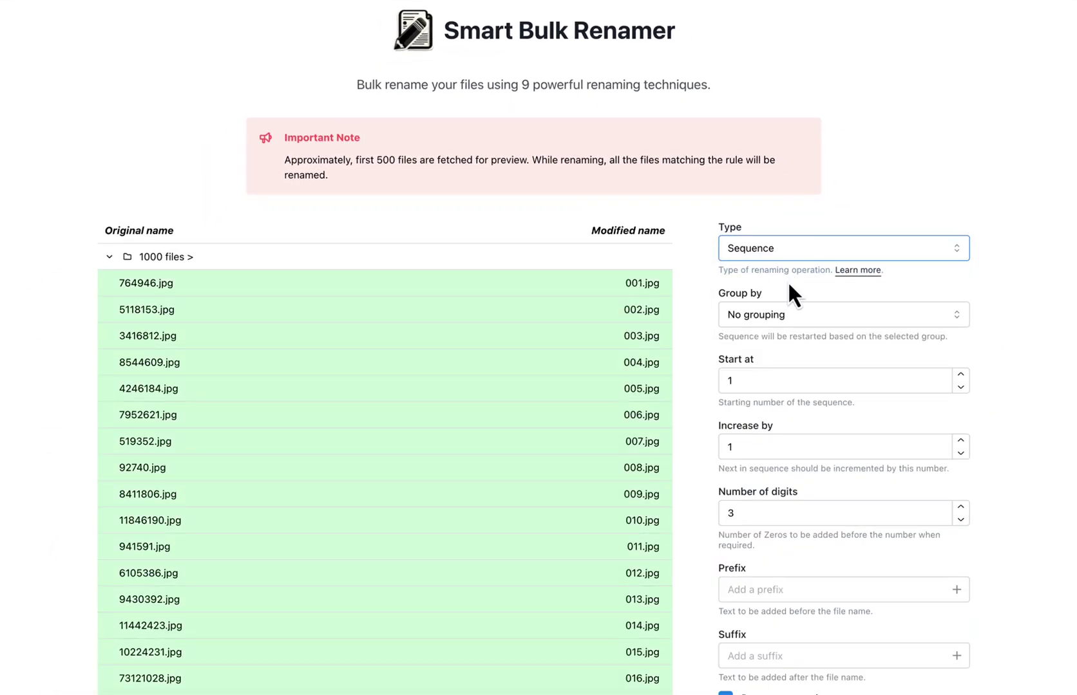
scroll(808, 417, "down", 3)
left_click(777, 446)
type("thous")
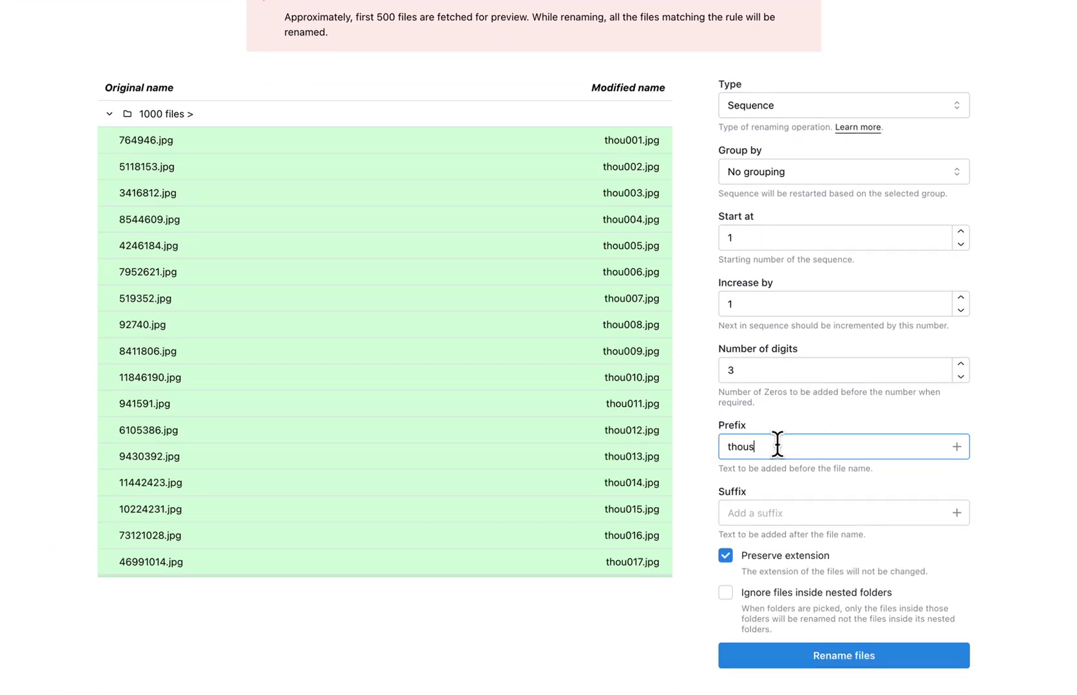
type("and-")
left_click(829, 658)
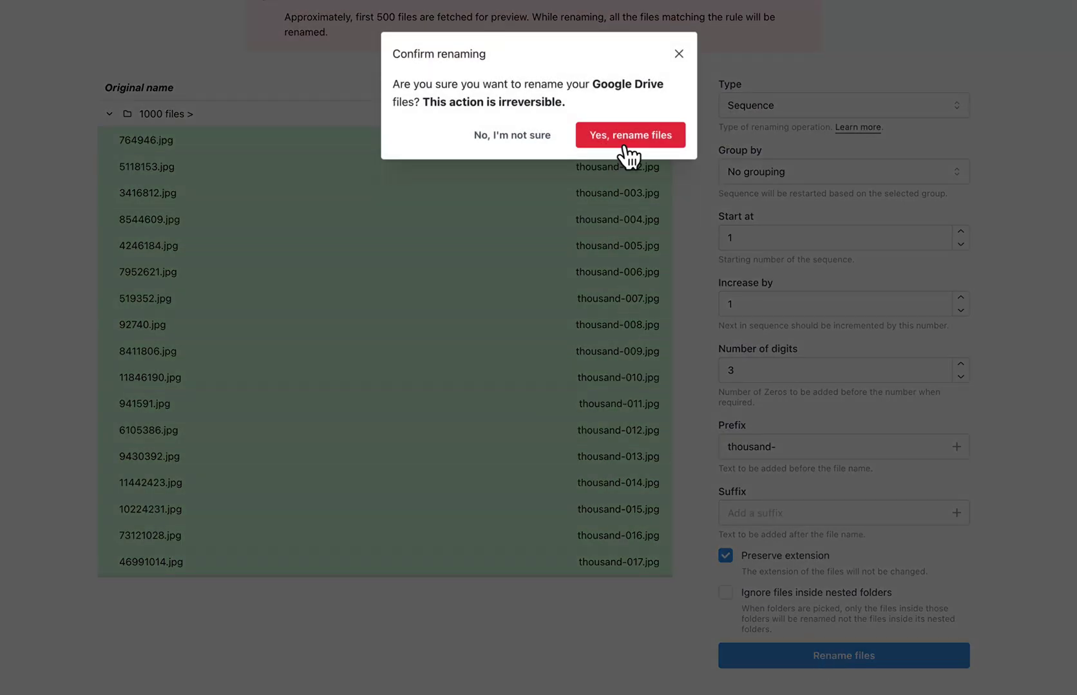
left_click(625, 148)
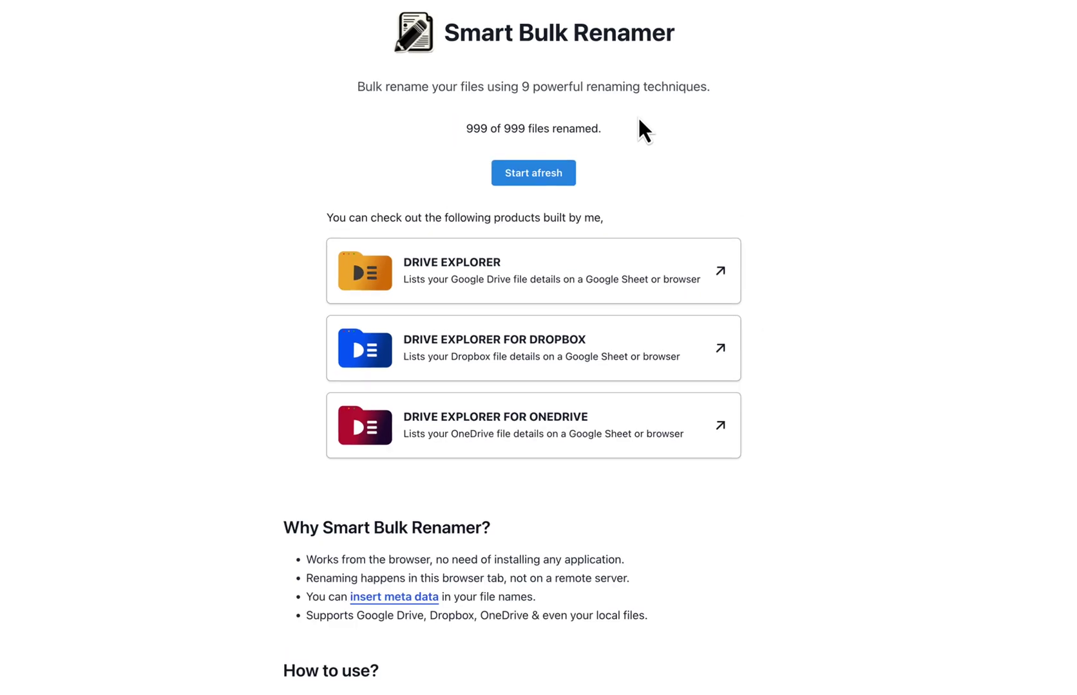
Switch to Google Drive and check the renamed files in the 1000 files folder.
key("ctrl+Tab")
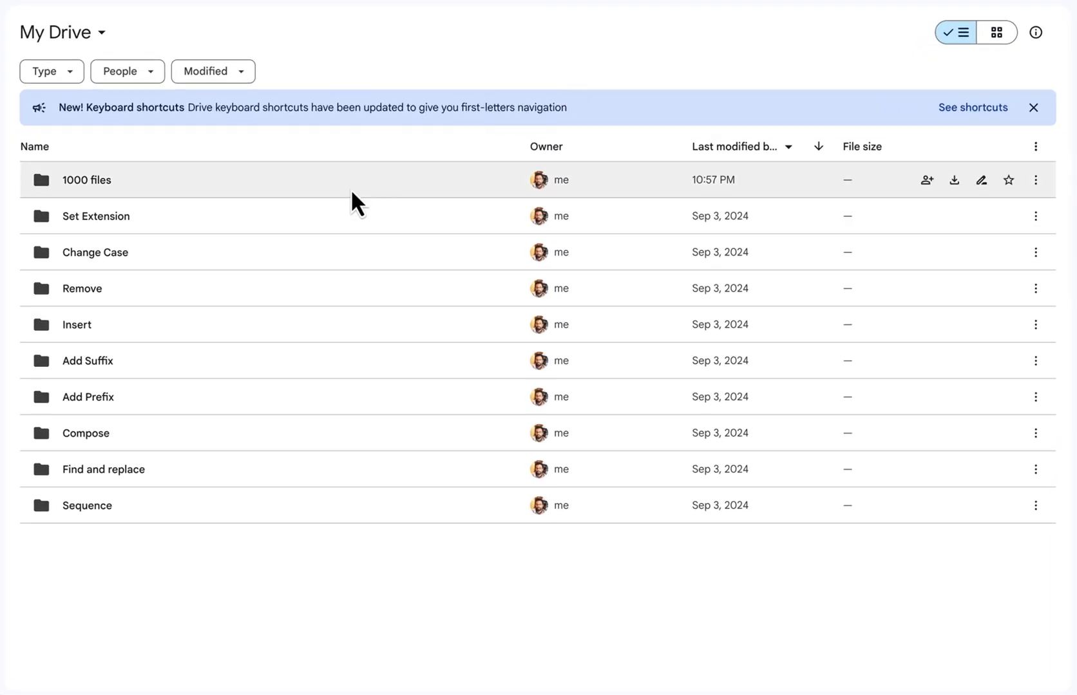
double_click(351, 194)
scroll(368, 376, "down", 20)
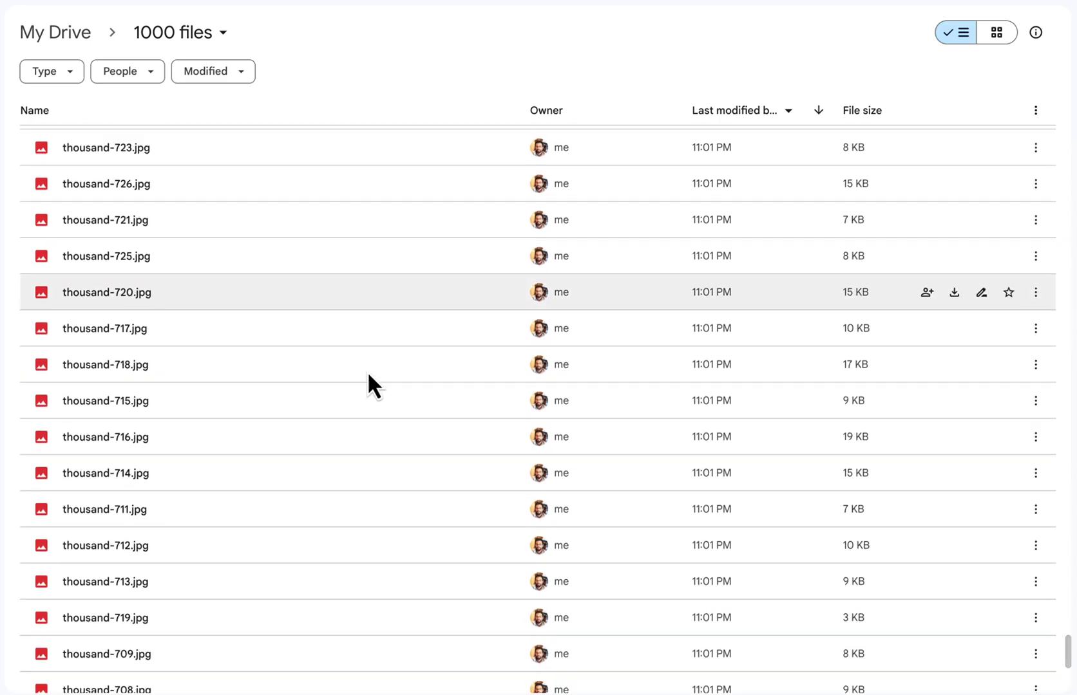
scroll(368, 375, "down", 20)
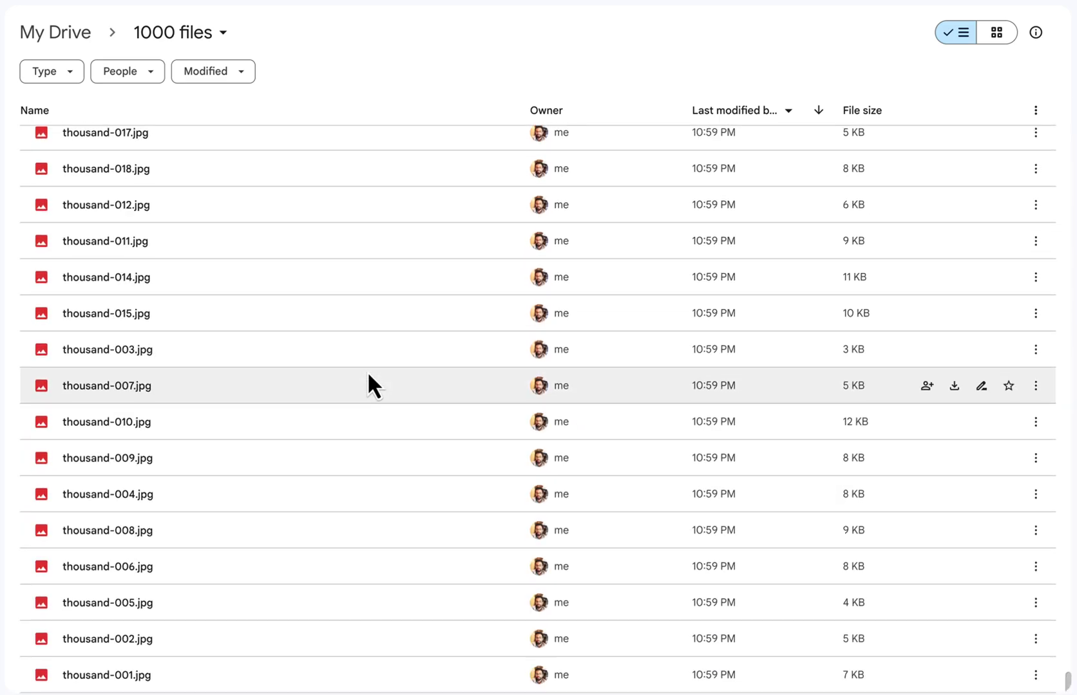